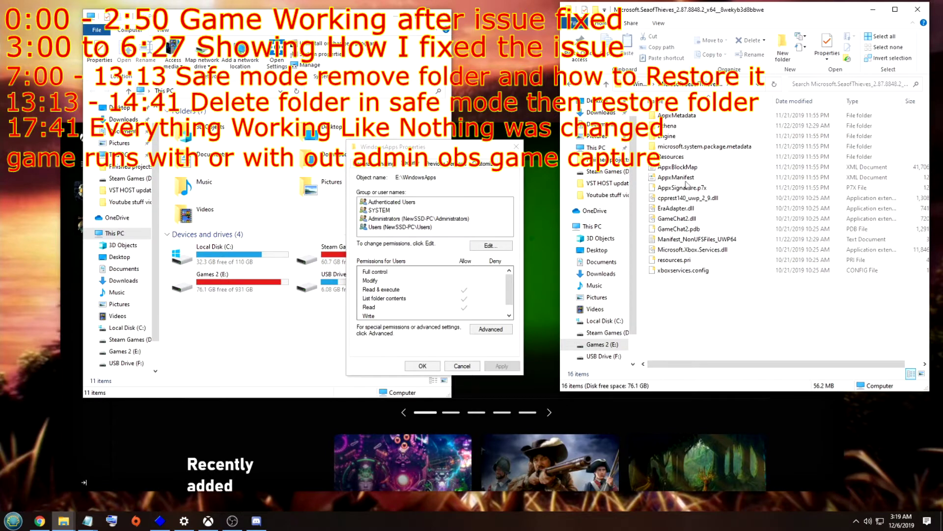
Look inside the AppxMetadata folder of the Sea of Thieves package, then return to the WindowsApps folder on Games 2 (E:).
double_click(679, 115)
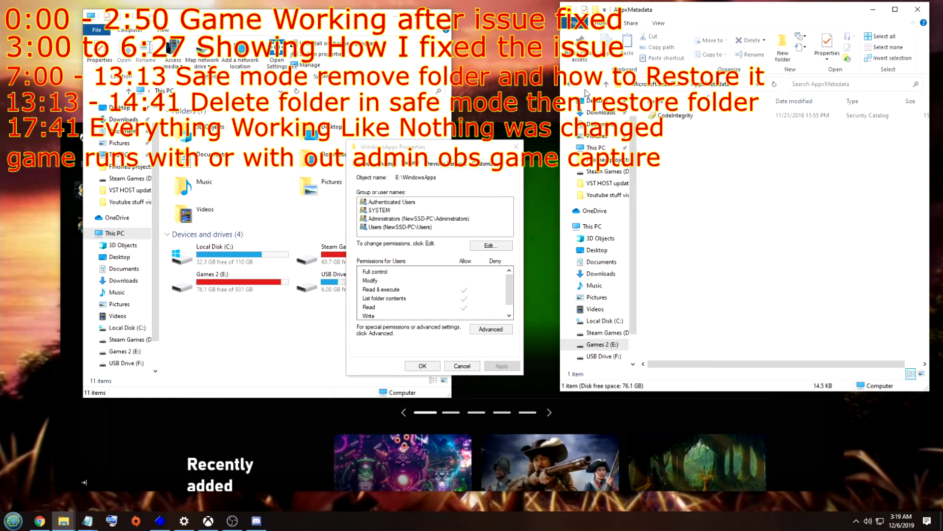
left_click(571, 85)
left_click_drag(698, 298, 653, 173)
left_click(570, 86)
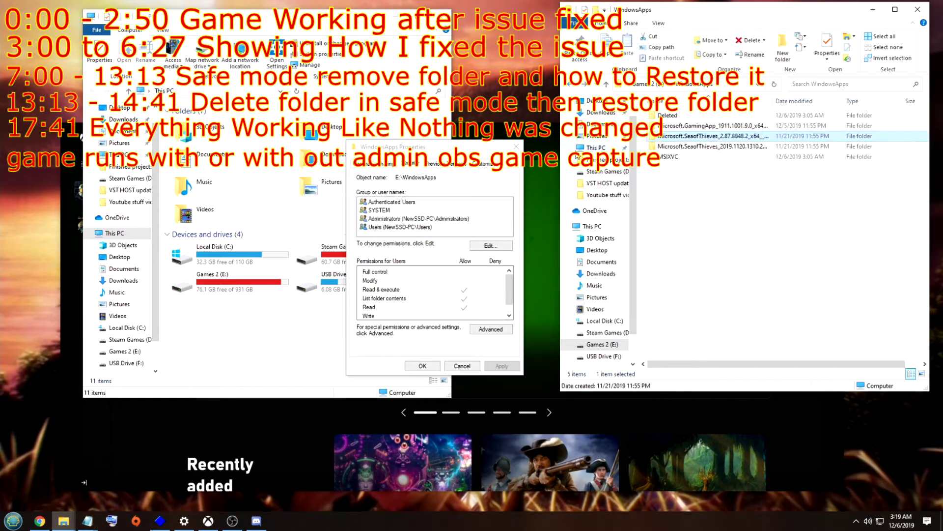
Review the advanced security permission entries of E:\WindowsApps, including the Users entry, and close its properties.
left_click(491, 329)
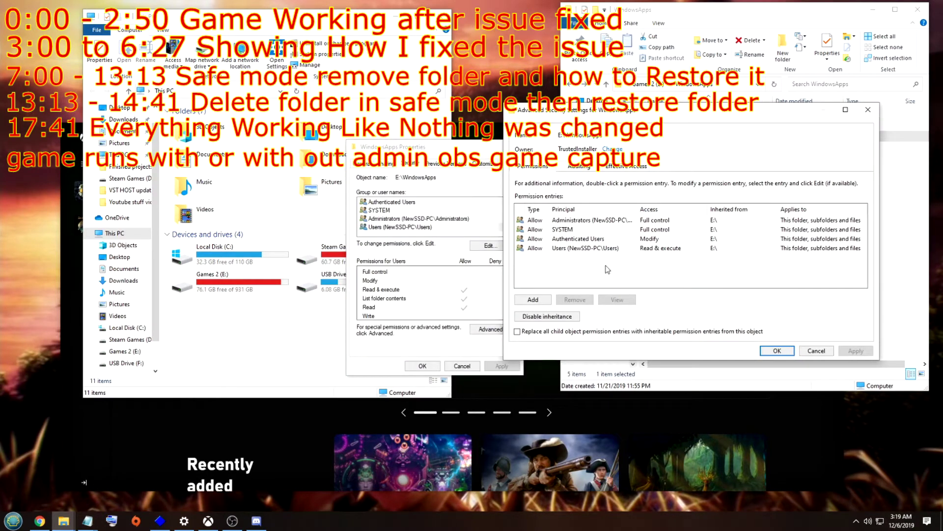
left_click(577, 250)
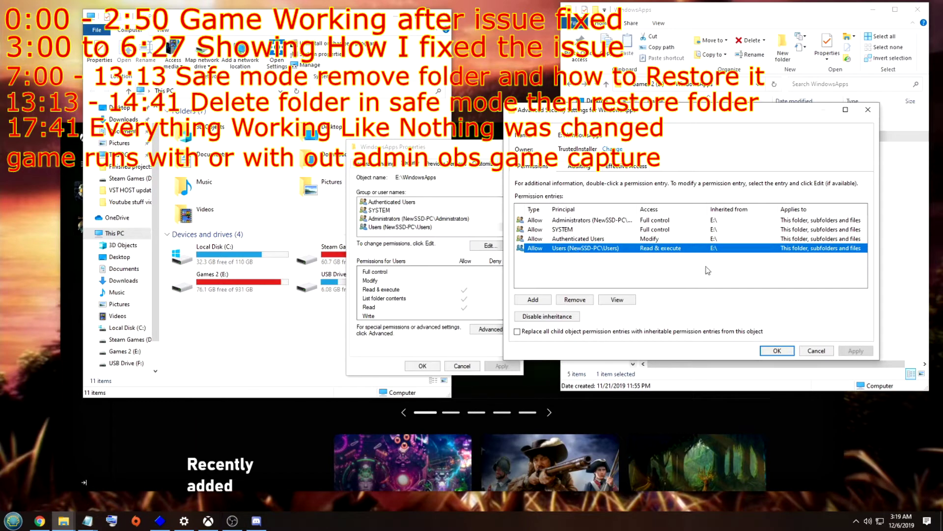
left_click(766, 351)
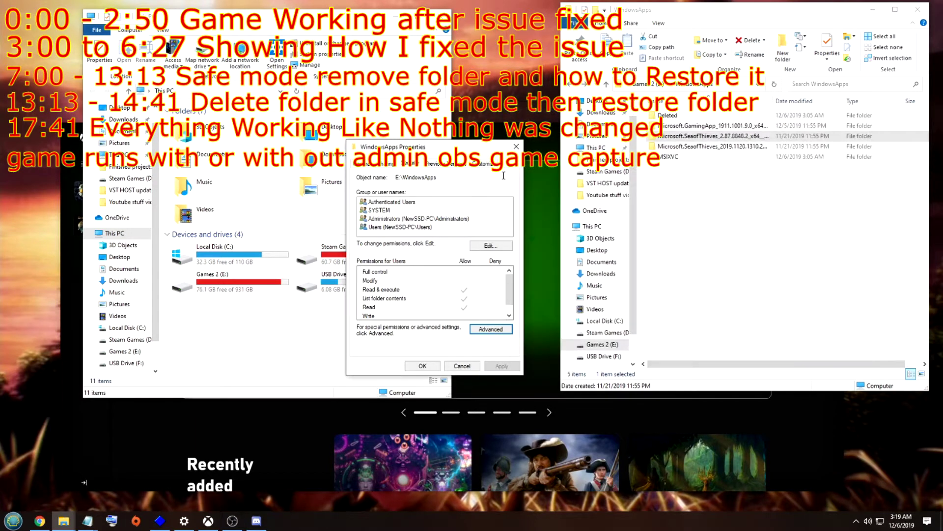
left_click(517, 147)
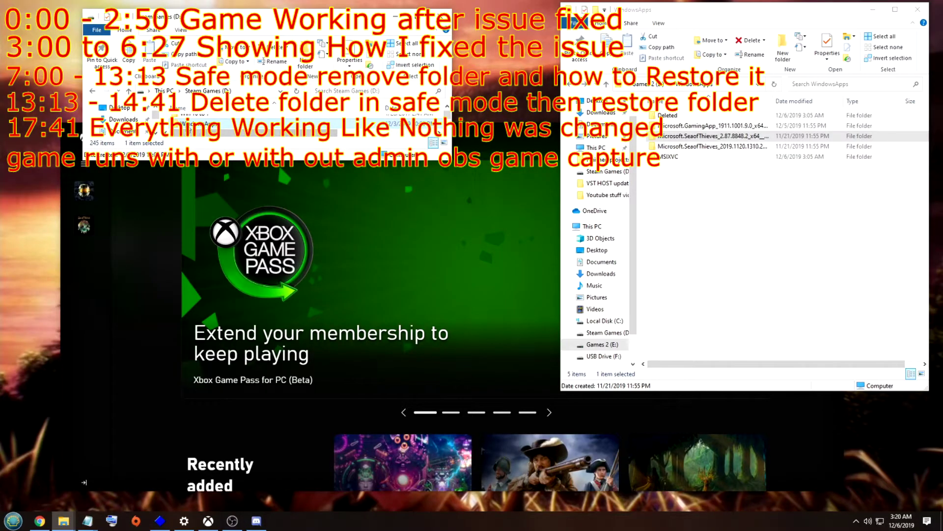
Open the WindowsApps folder on Steam Games (D:) and enlarge the window to view its contents.
right_click(184, 126)
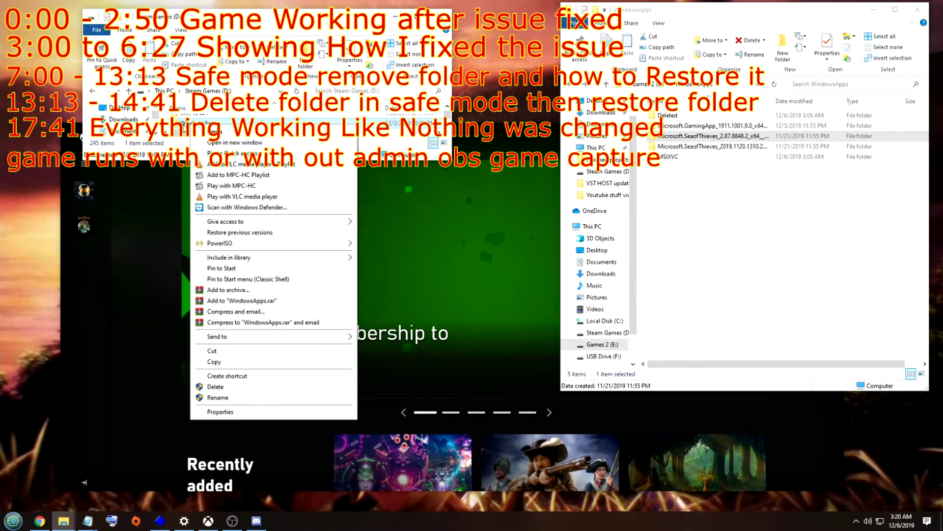
key("Escape")
double_click(184, 127)
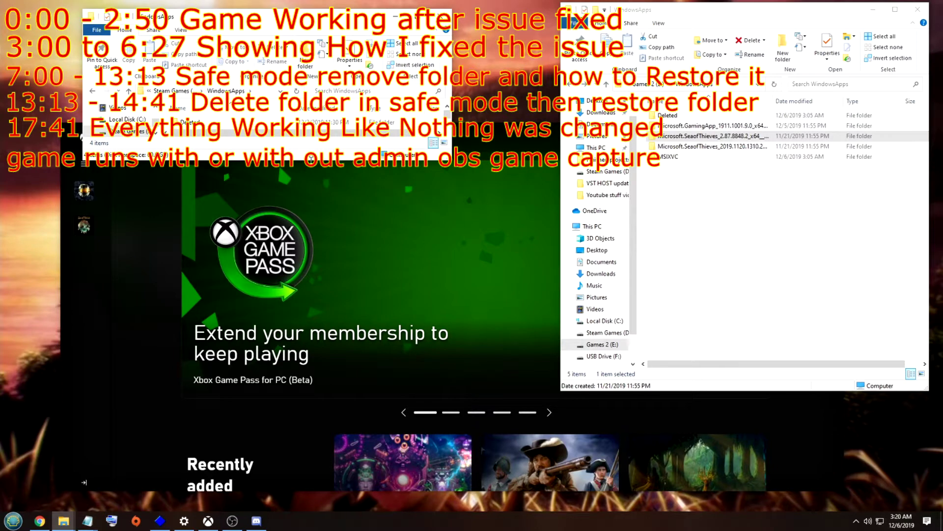
left_click_drag(310, 158, 303, 223)
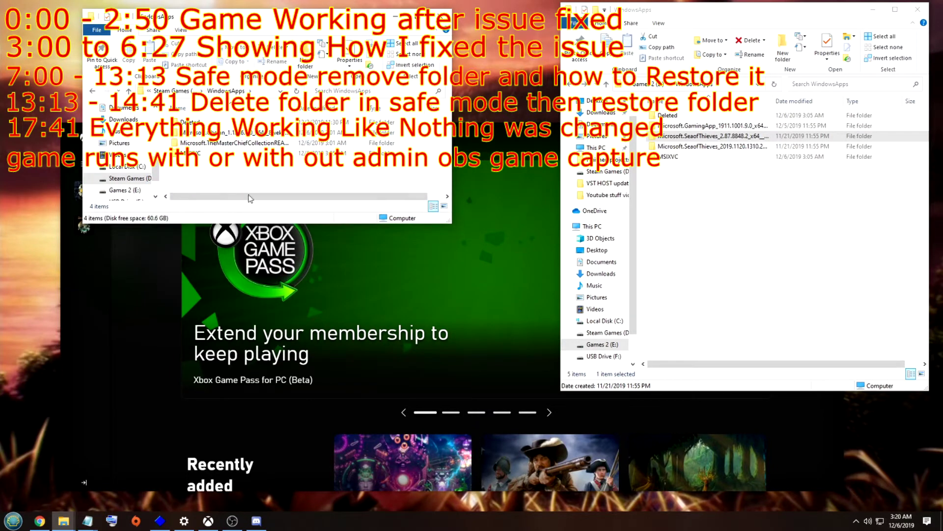
Open the security properties of D:\WindowsApps and examine the permissions of the SYSTEM, Users and TrustedInstaller accounts.
right_click(193, 155)
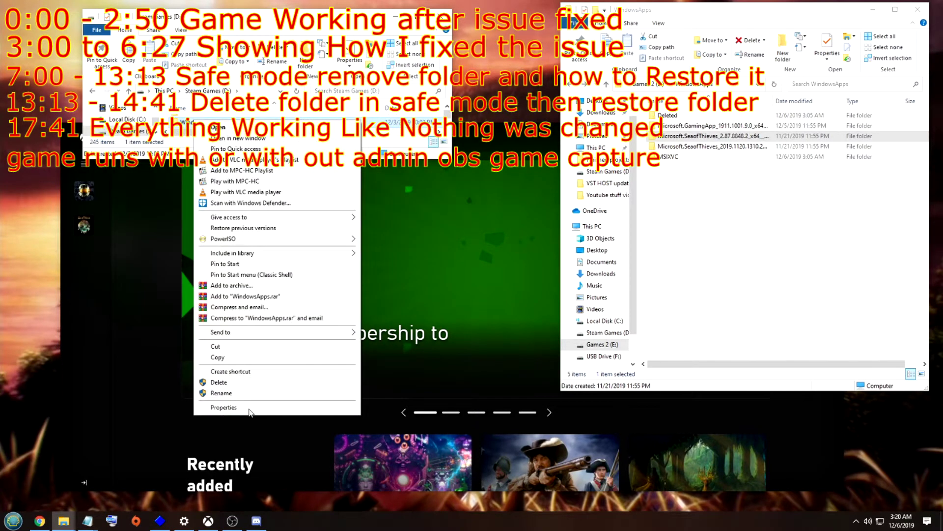
left_click(249, 411)
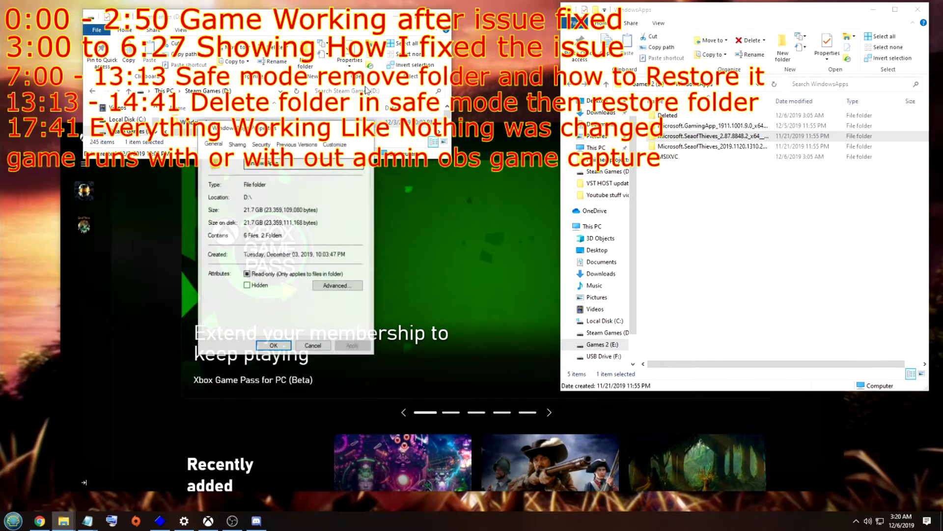
left_click(261, 111)
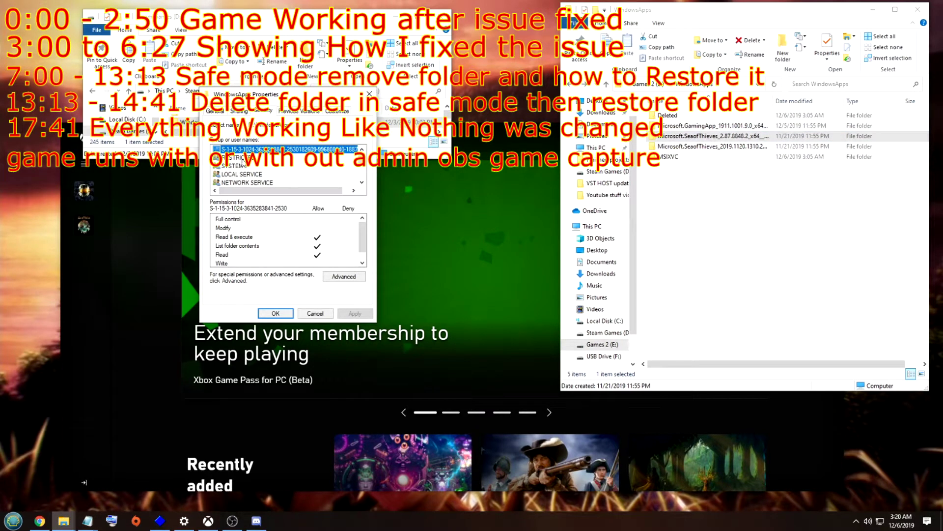
left_click(242, 166)
scroll(273, 175, "down", 2)
left_click(254, 175)
left_click(254, 167)
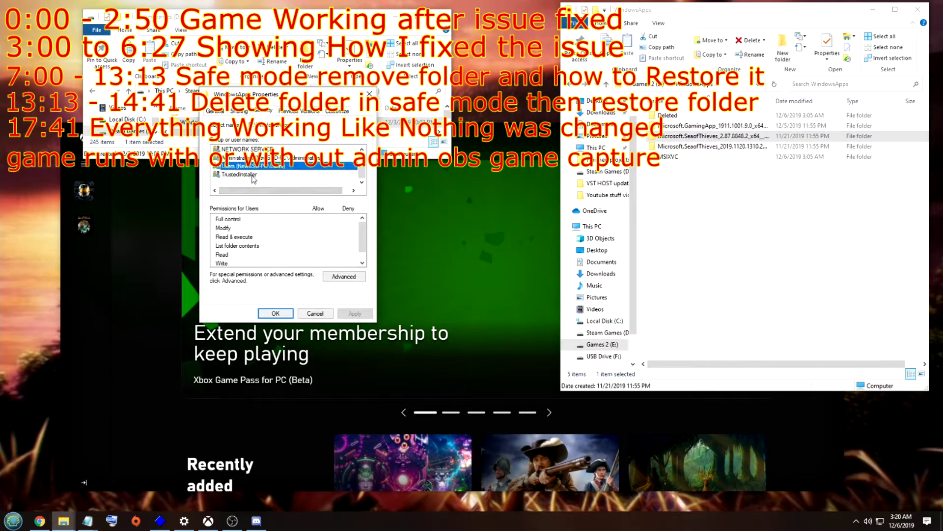
left_click(254, 174)
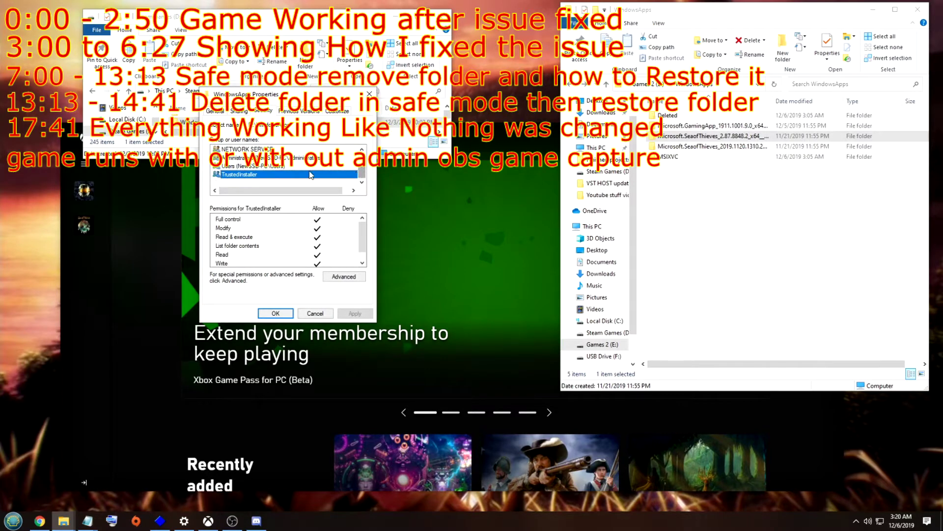
View the TrustedInstaller permission entry in the advanced security settings of D:\WindowsApps.
left_click(343, 277)
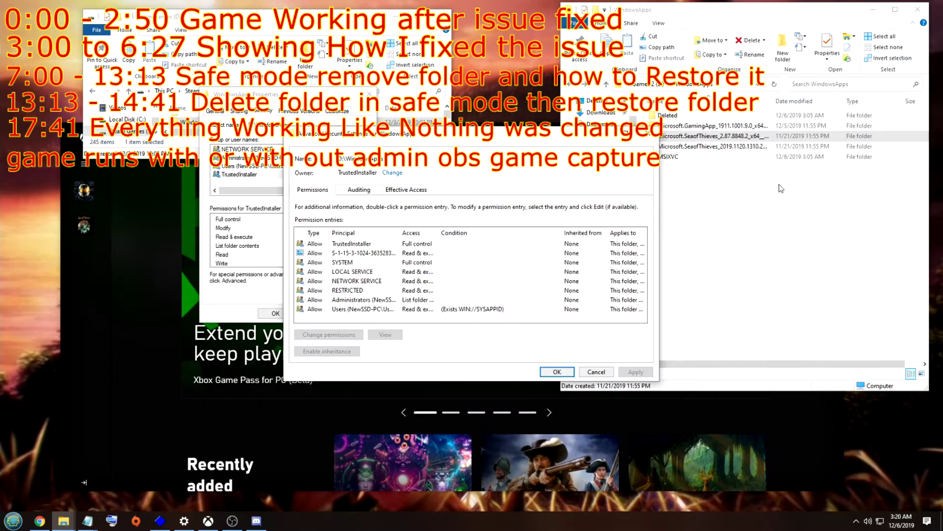
left_click(341, 244)
left_click(400, 336)
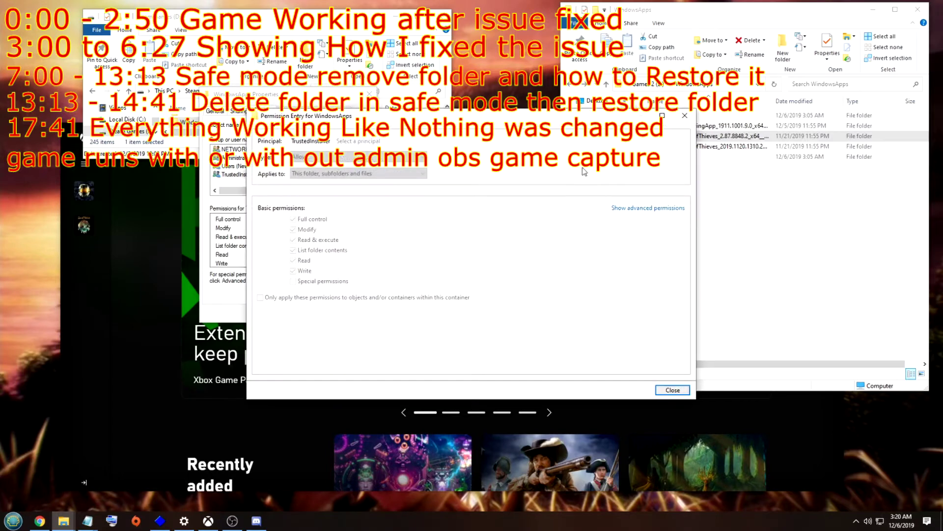
left_click(685, 115)
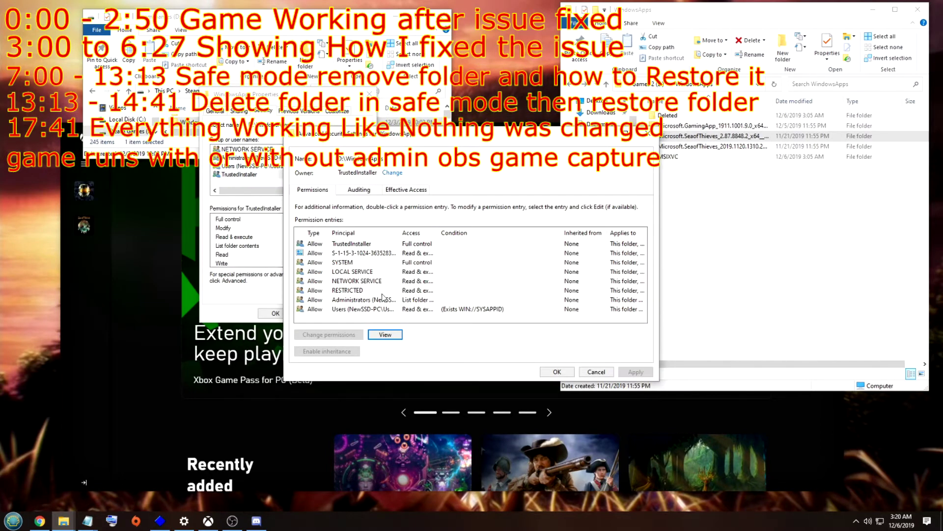
View the Administrators and Users permission entries of D:\WindowsApps, closing each entry after checking its basic permissions.
left_click(364, 301)
left_click(385, 334)
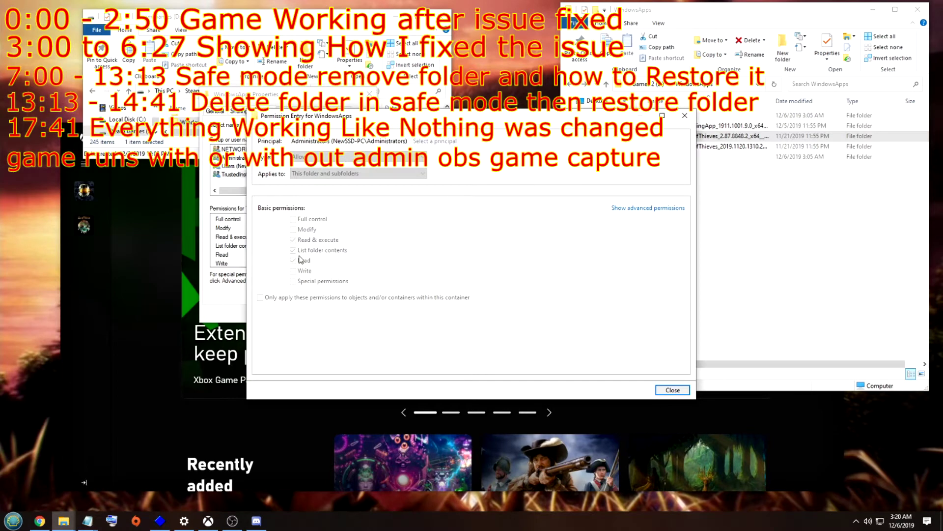
left_click(685, 115)
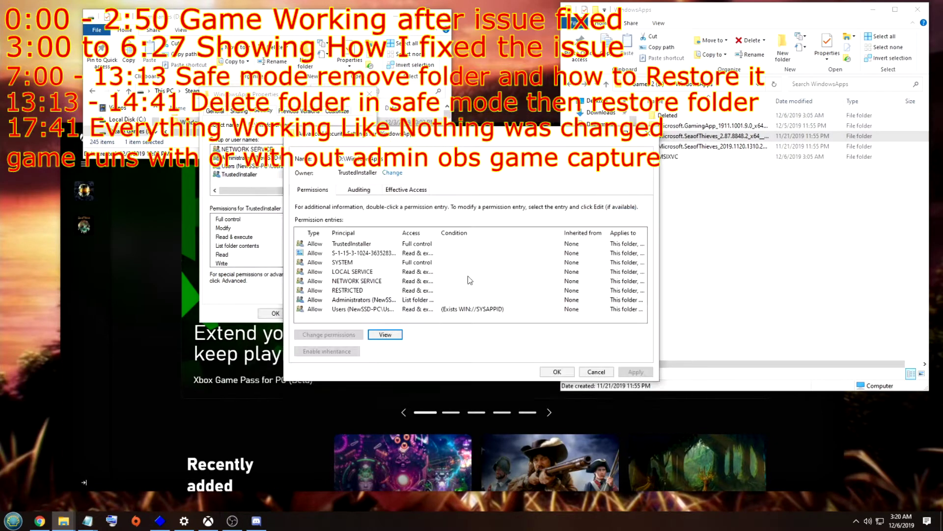
left_click(363, 311)
left_click(385, 334)
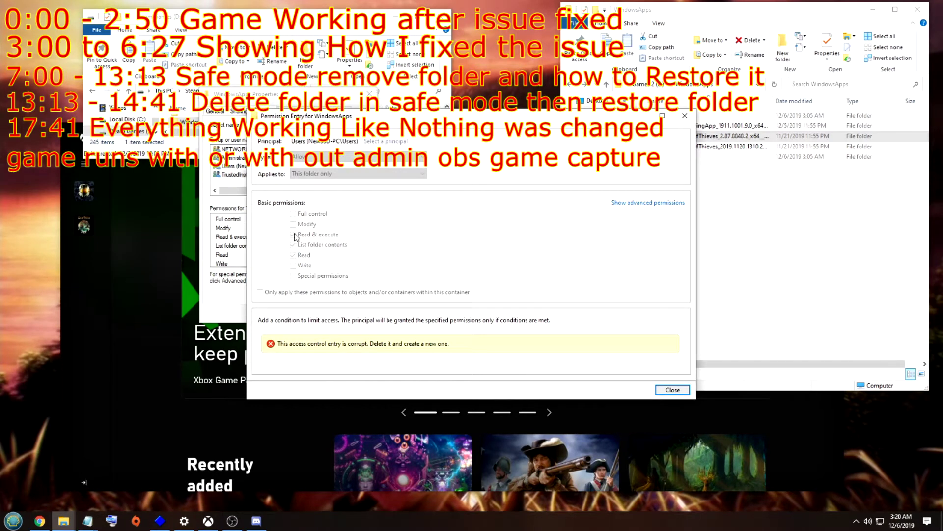
left_click(685, 115)
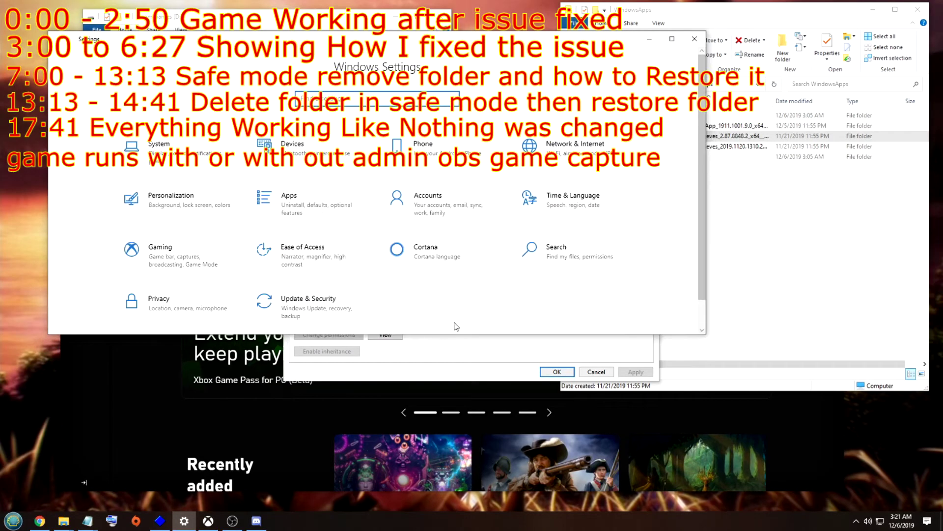
Search the installed apps in Windows Settings for "sea of" and view the advanced options of Sea of Thieves.
left_click(307, 197)
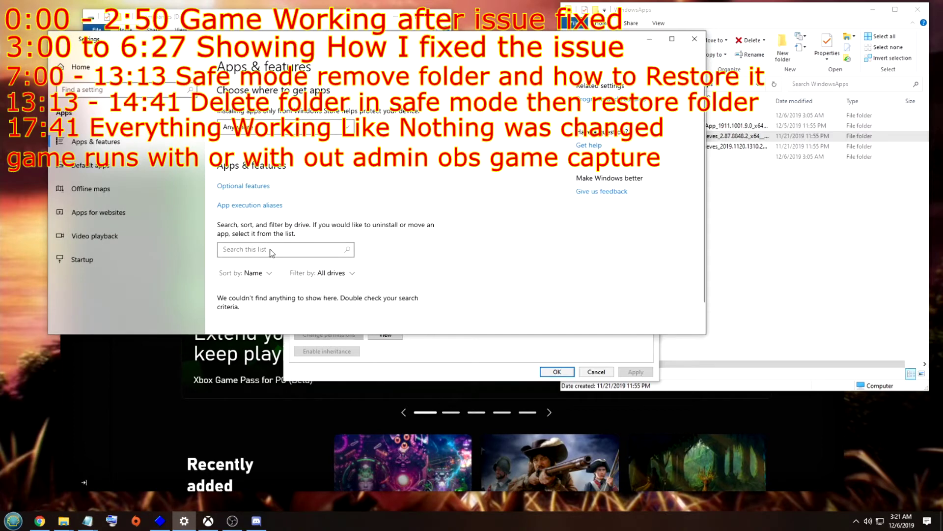
left_click(243, 250)
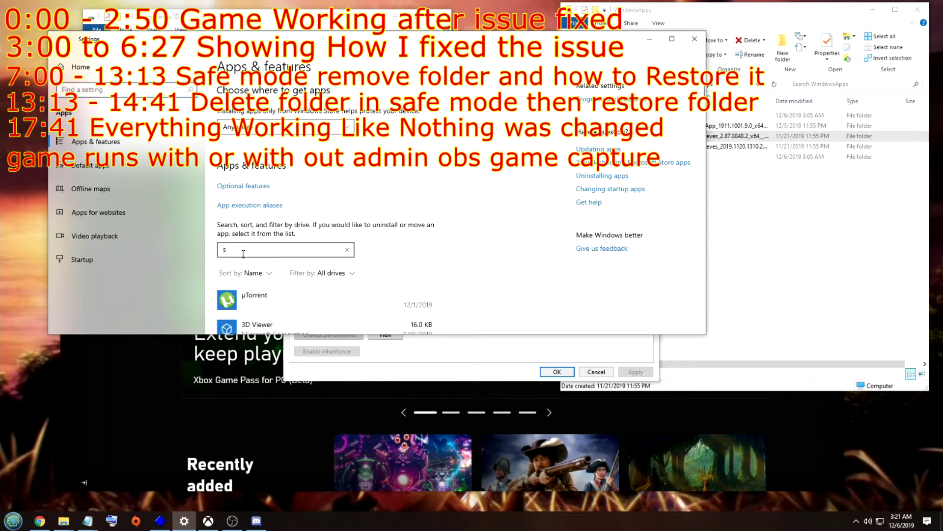
type("sea of")
left_click(269, 314)
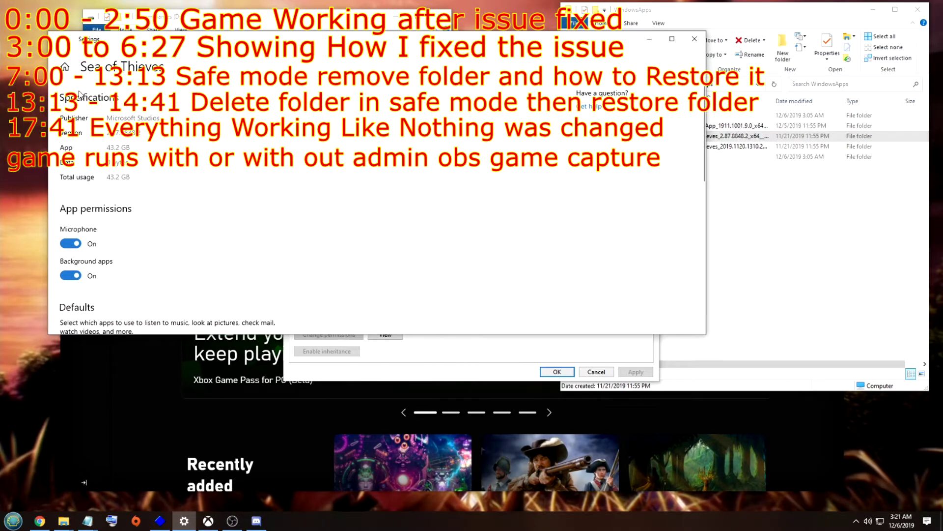
left_click(58, 40)
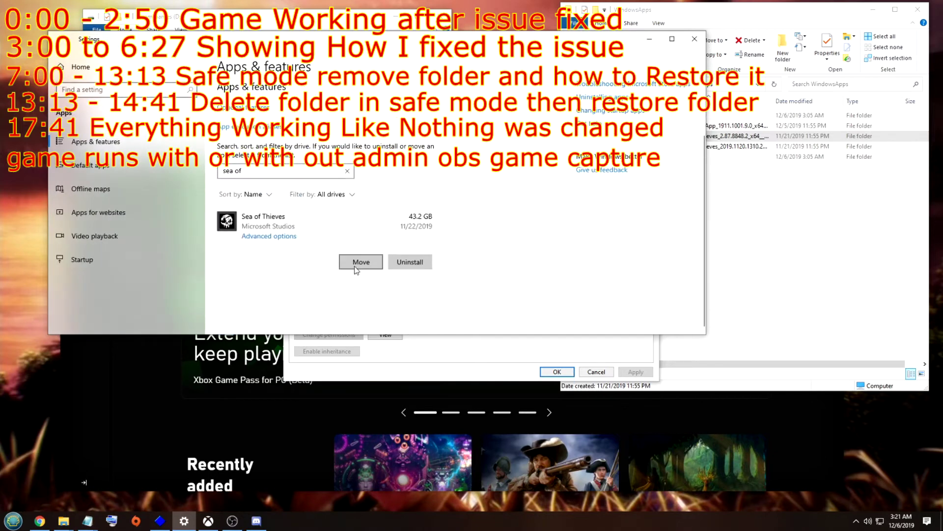
Start moving Sea of Thieves to the Steam Games (D:) drive.
left_click(361, 262)
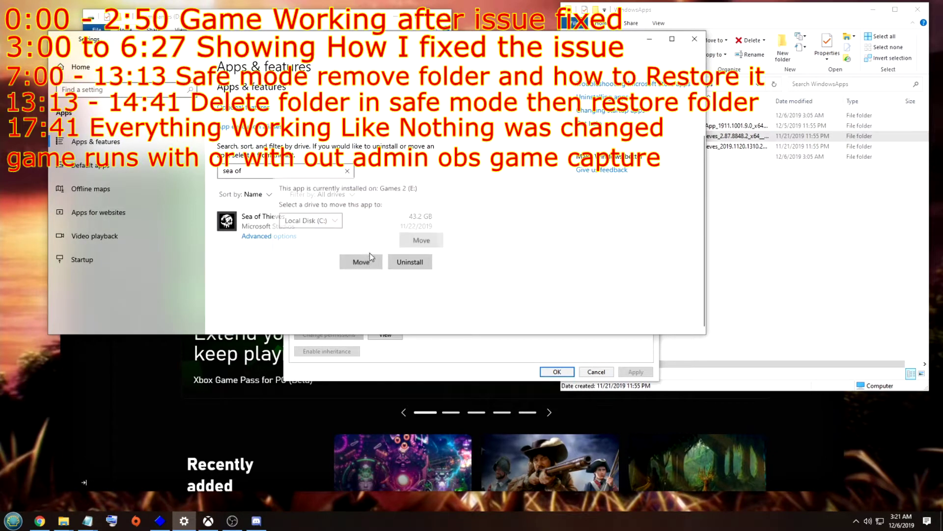
left_click(317, 219)
left_click(310, 235)
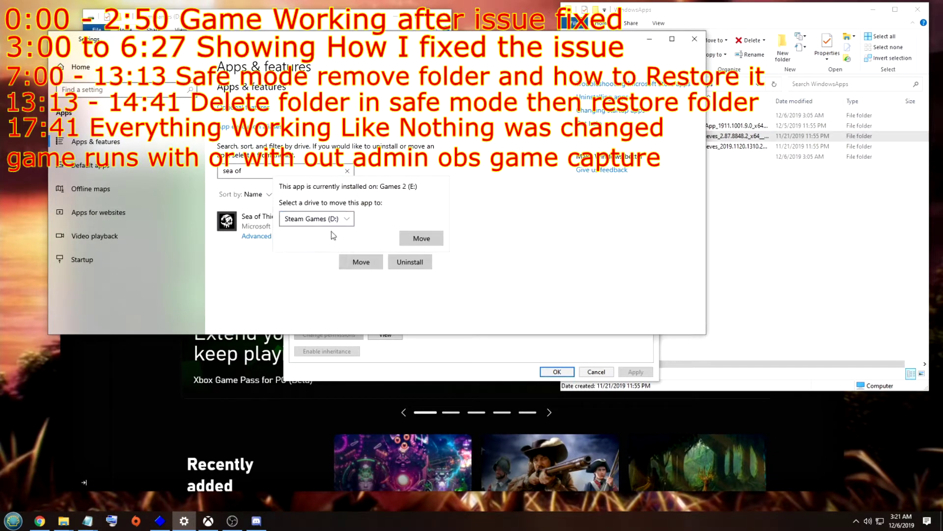
left_click(423, 239)
Test that the game launches, dismiss its Microsoft Store user notice, and quit back to the desktop.
left_click(794, 262)
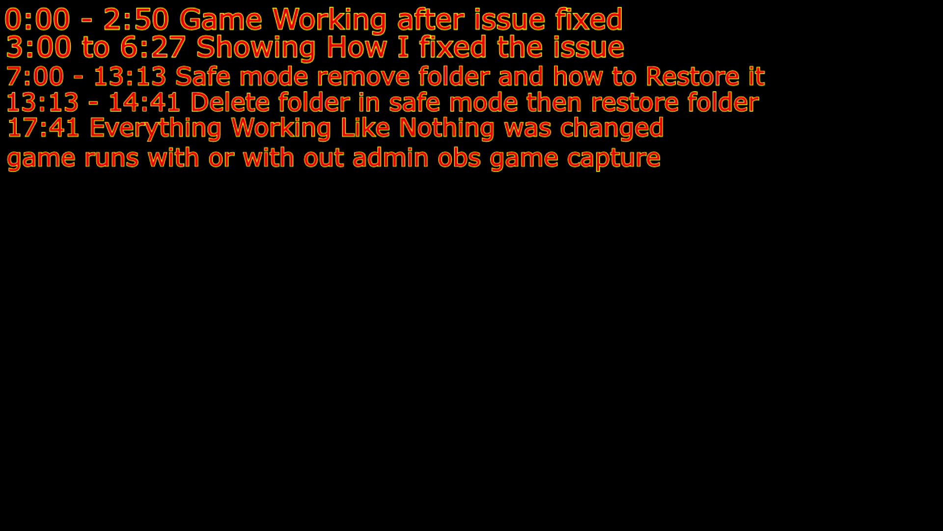
key("Return")
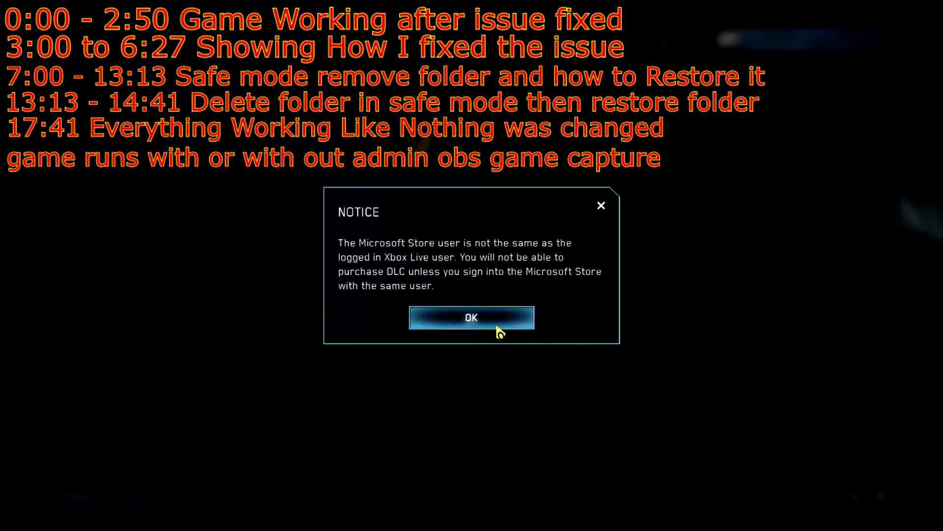
left_click(498, 326)
key("Escape")
left_click(423, 297)
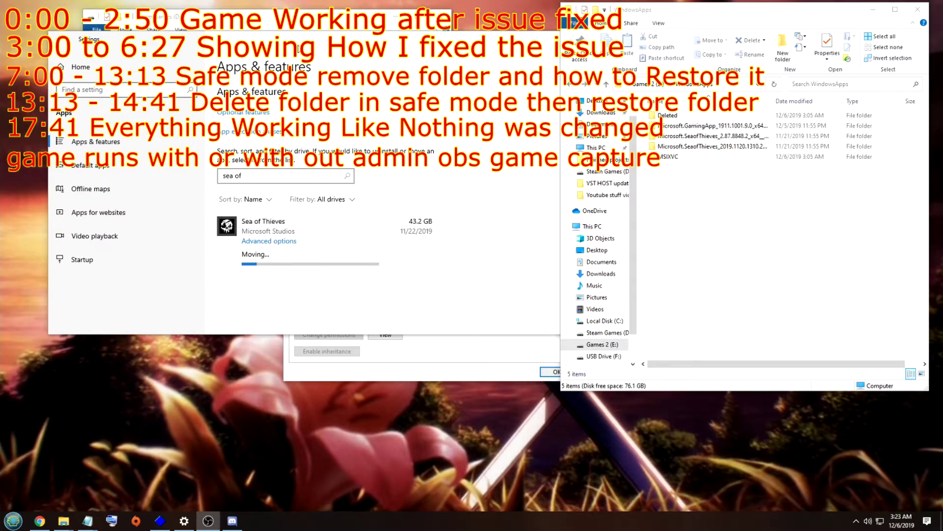
Move the Settings window aside, go to the root of Games 2 (E:) and reopen its WindowsApps folder.
left_click_drag(299, 48, 523, 172)
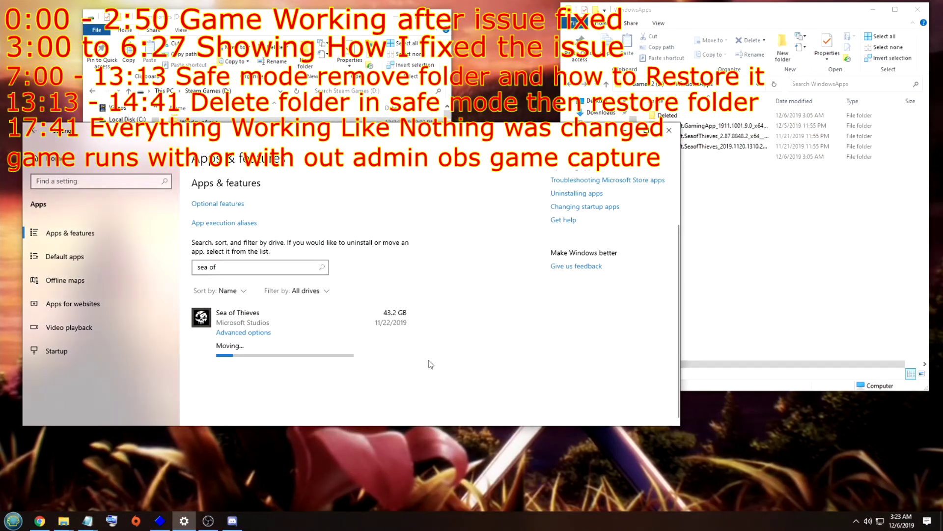
left_click(706, 240)
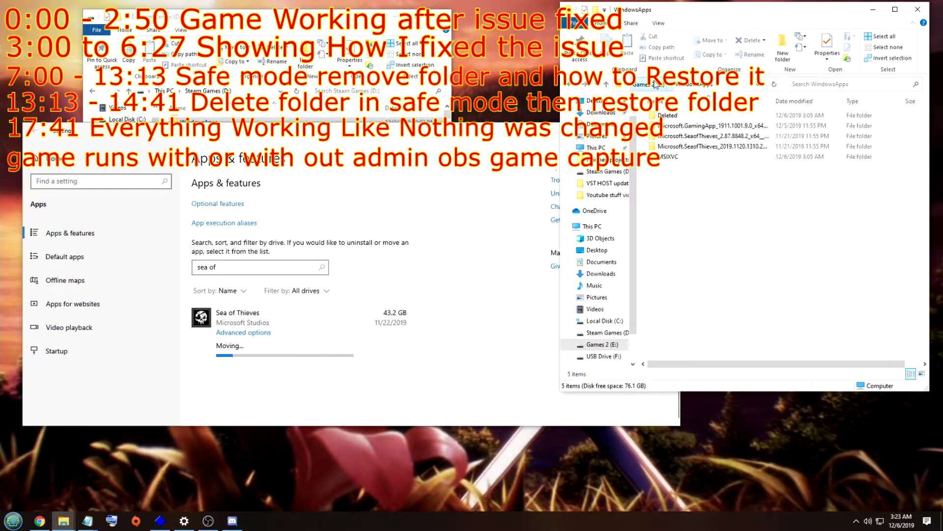
left_click(649, 84)
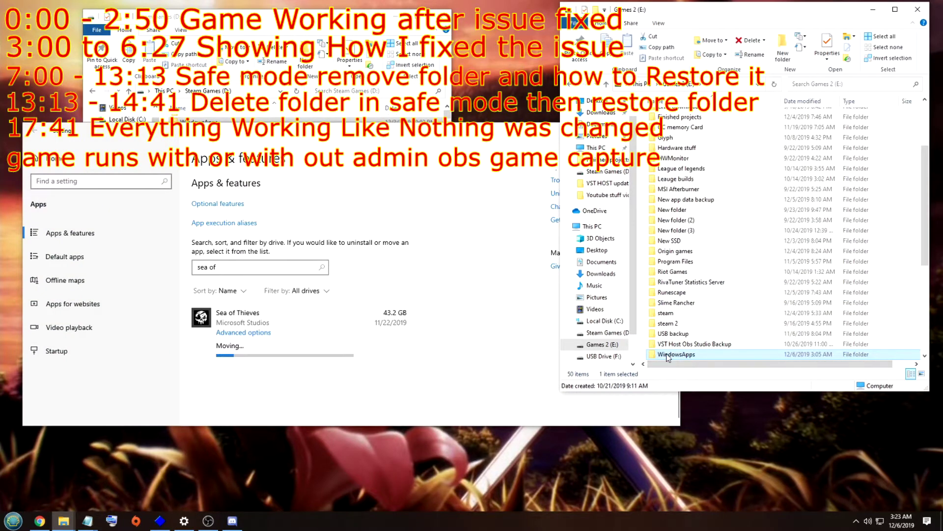
double_click(851, 354)
Open the security permissions of the Microsoft.Chelan_1.1246.0.0 folder inside D:\WindowsApps.
double_click(368, 120)
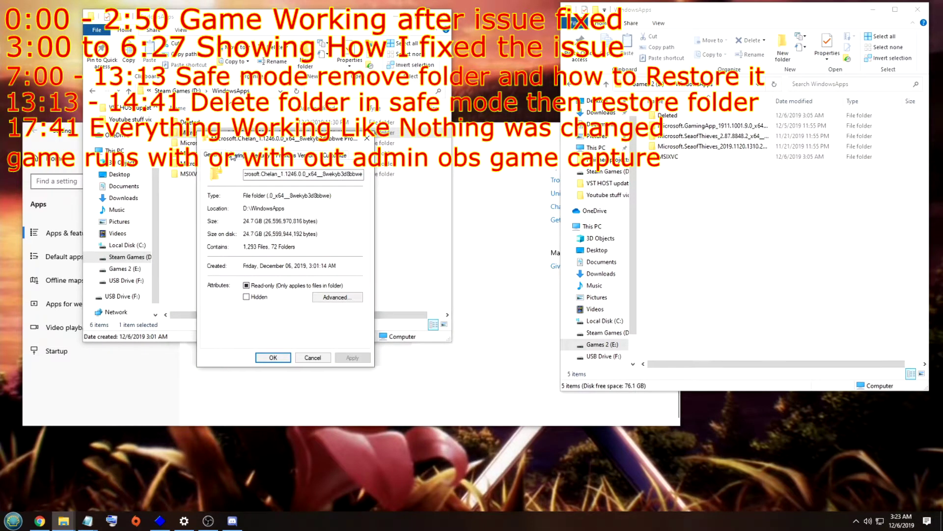
left_click(261, 155)
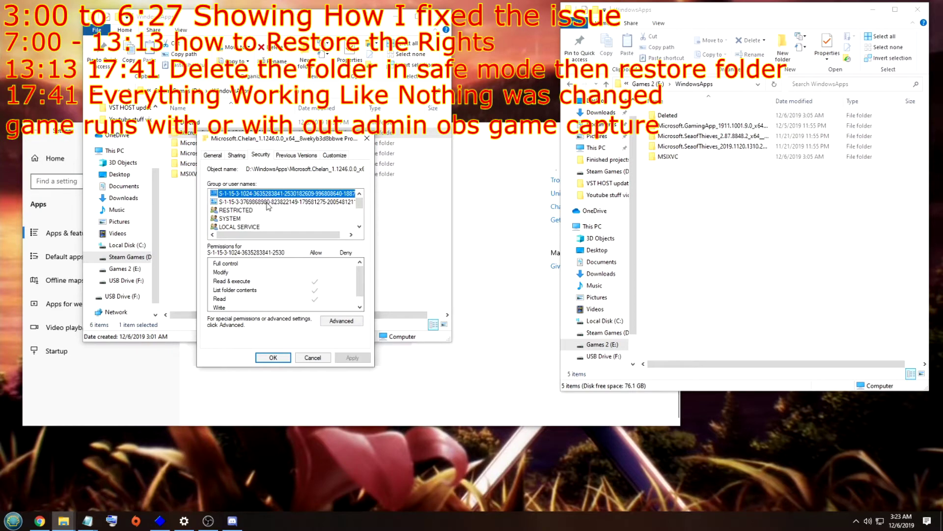
Examine the permissions granted to the Users group on the Microsoft.Chelan_1.1246.0.0 folder.
left_click(267, 203)
left_click_drag(360, 202, 360, 219)
left_click(233, 196)
left_click(233, 200)
left_click(255, 210)
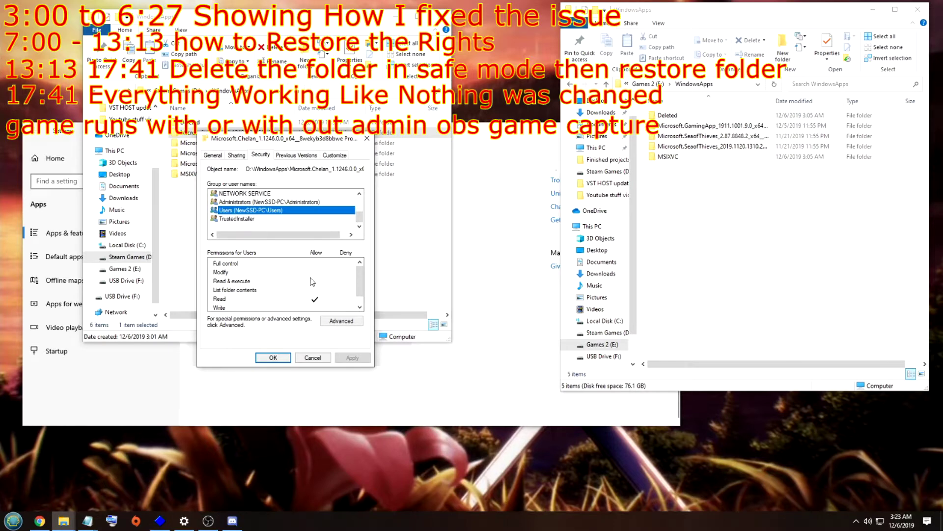
scroll(312, 281, "down", 1)
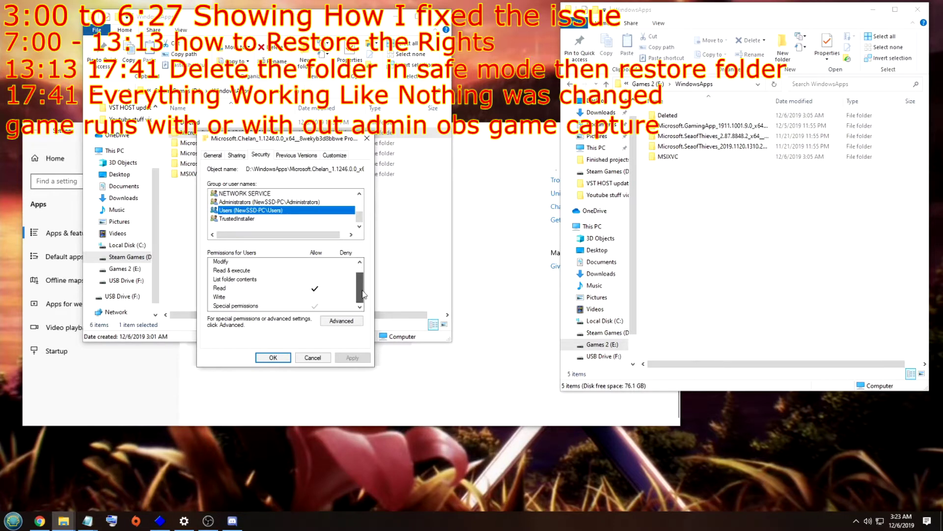
Review the Chelan folder's advanced permission entries, including the full access levels and conditions, and close the advanced security settings.
left_click(341, 321)
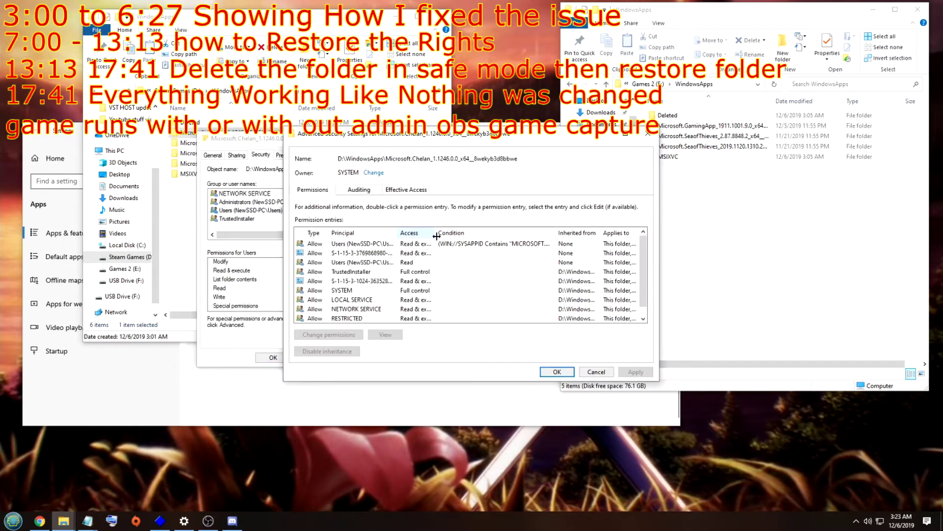
left_click(397, 247)
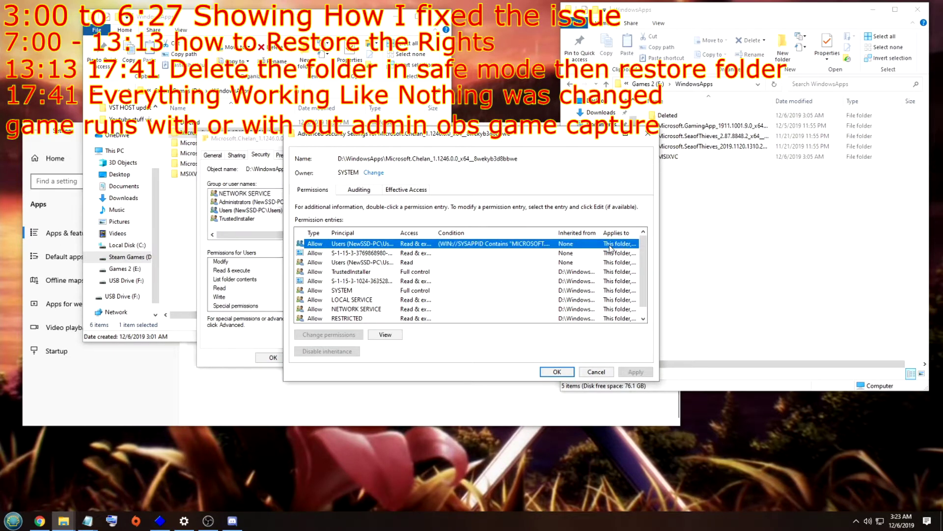
double_click(556, 233)
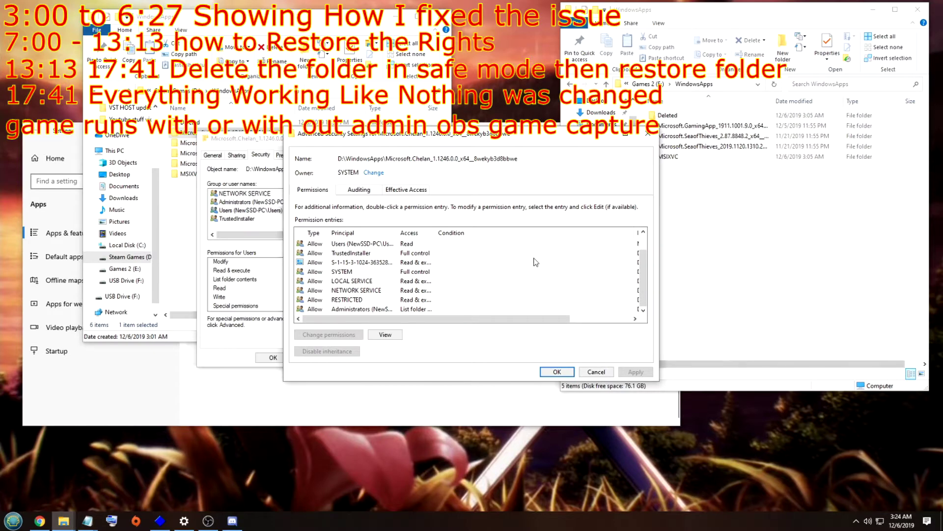
left_click_drag(642, 296, 644, 260)
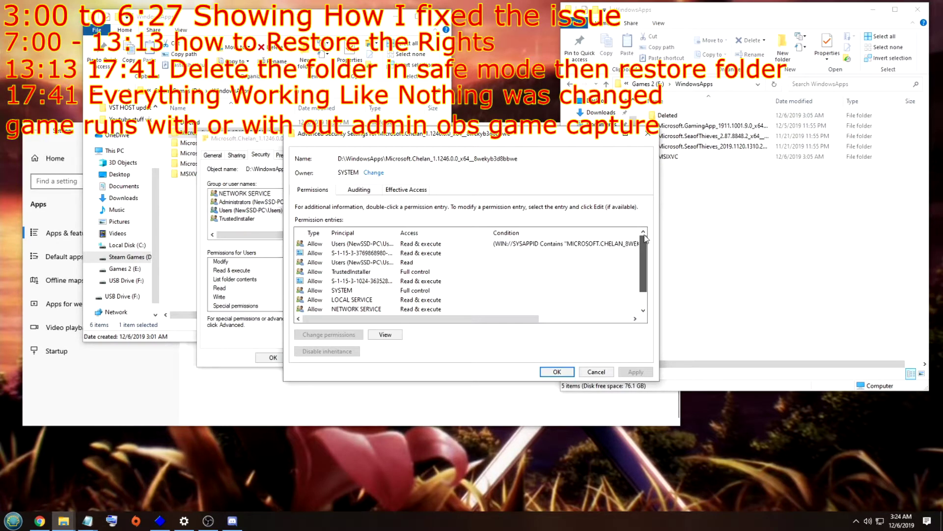
left_click(648, 134)
Return to the root of Games 2 (E:) and show the WindowsApps folder's security permissions beside the Chelan folder's properties.
key("alt+Left")
right_click(677, 359)
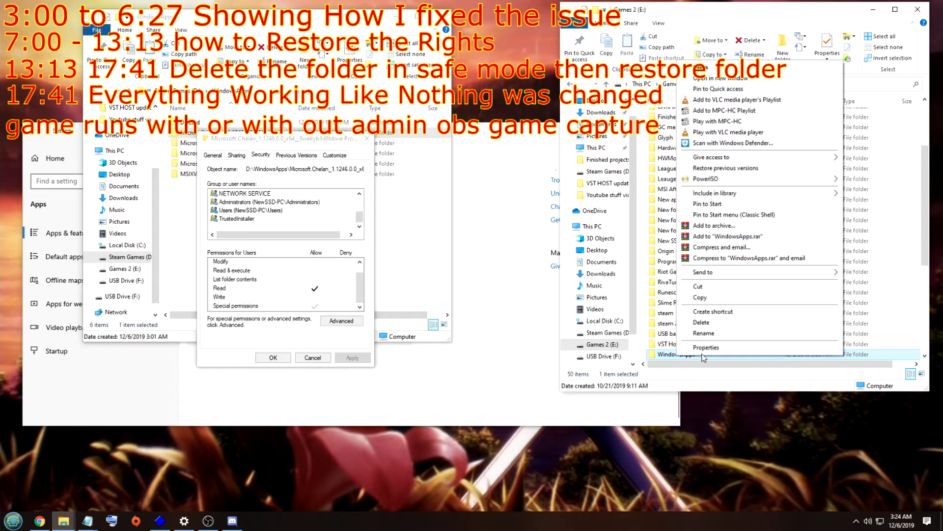
left_click(668, 360)
right_click(668, 361)
left_click(697, 349)
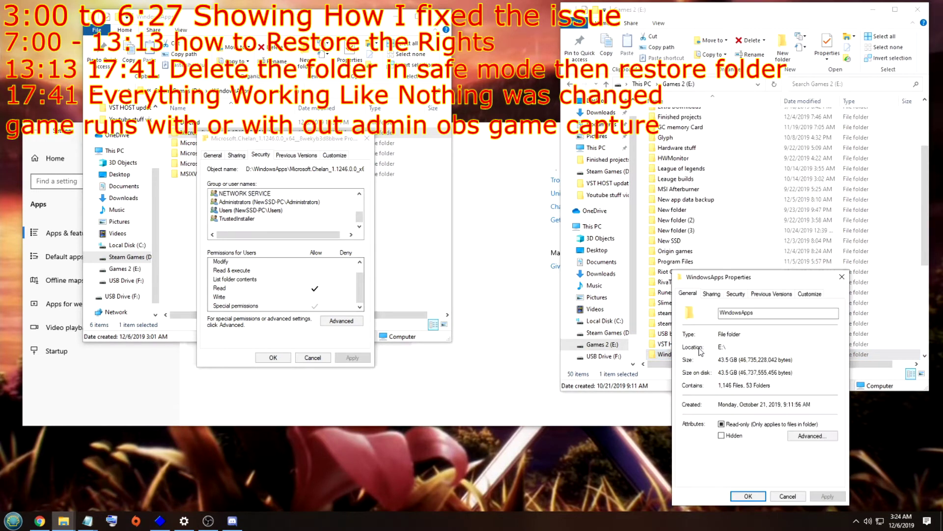
left_click_drag(730, 286, 564, 149)
left_click(570, 156)
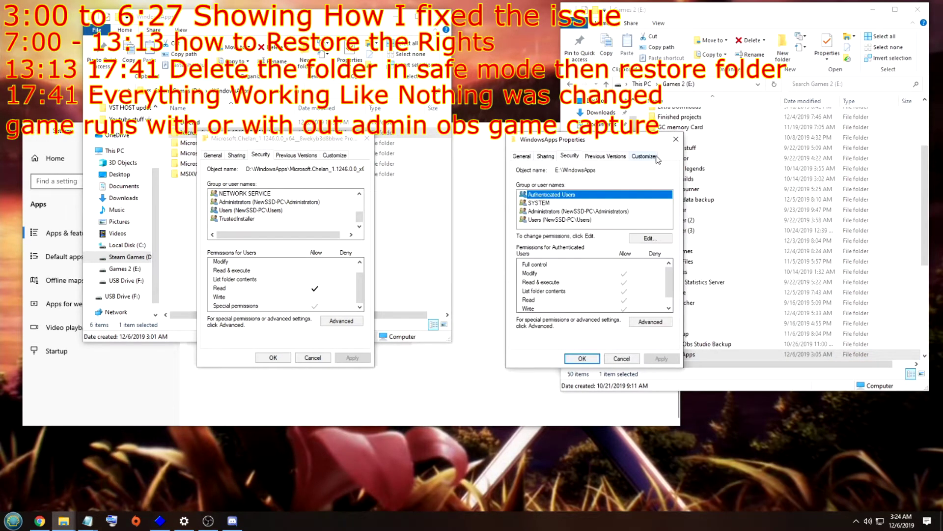
Select the Users group on E:\WindowsApps and open the folder's advanced security settings, moved clear of the Chelan properties.
left_click(558, 224)
left_click(650, 322)
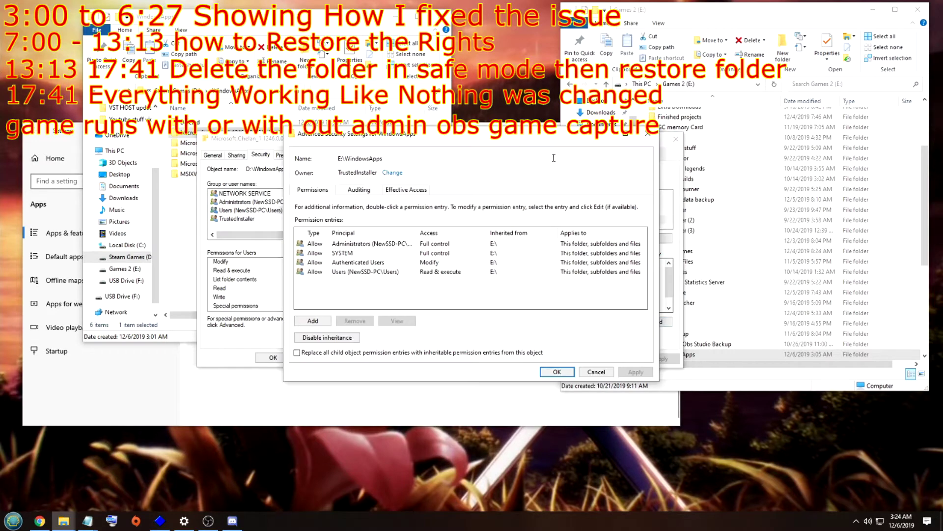
left_click_drag(448, 136, 581, 107)
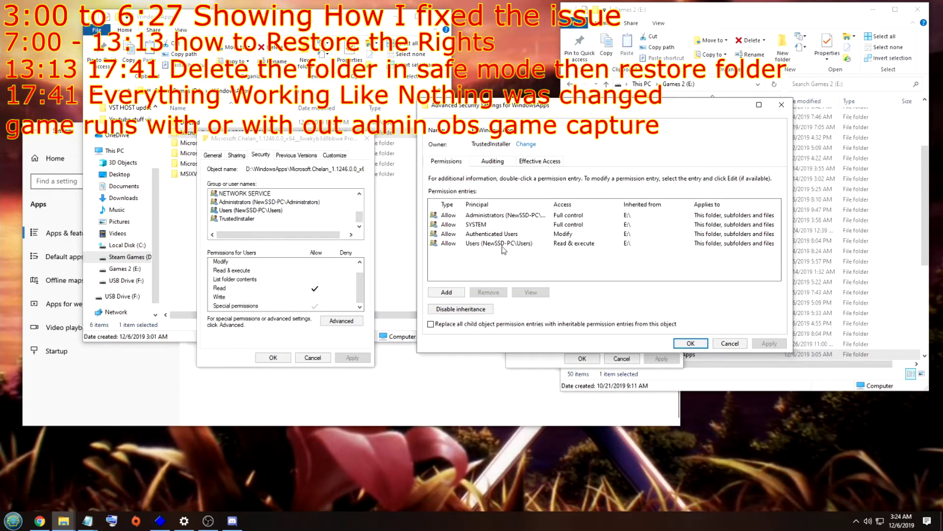
Enter NT SERVICE\TrustedInstaller as the owner of E:\WindowsApps, pasting the name from the saved notes.
left_click(525, 144)
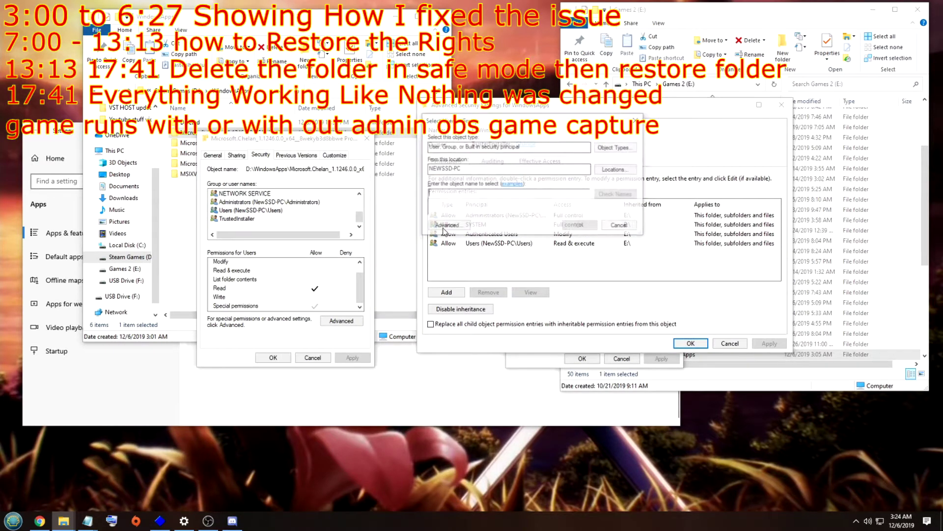
left_click(88, 520)
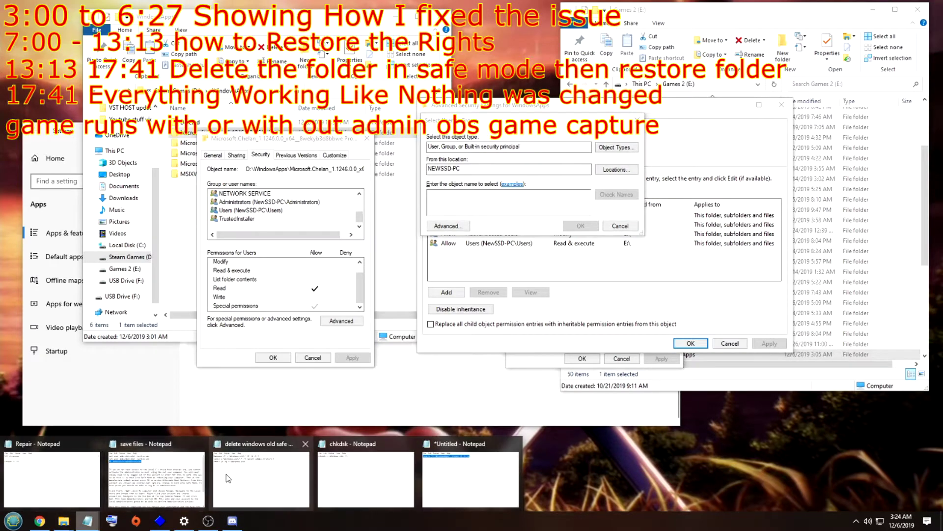
left_click(167, 478)
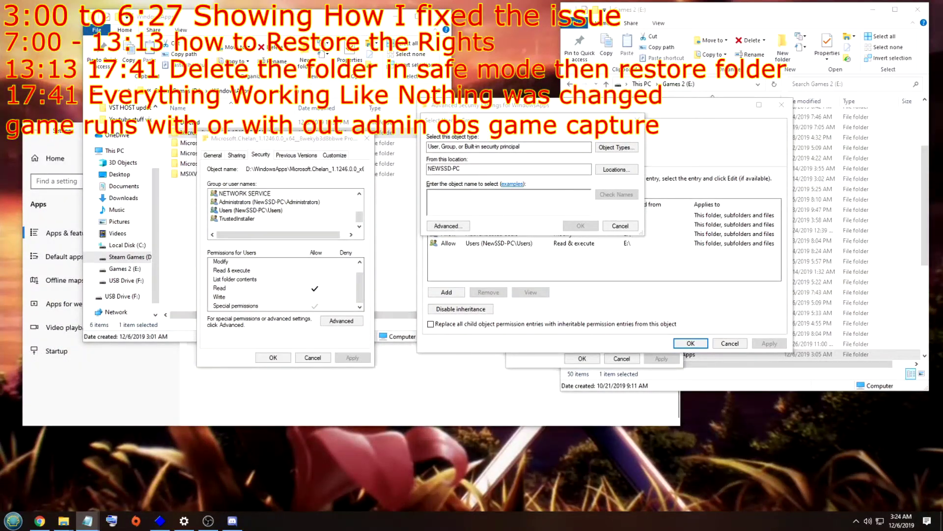
right_click(468, 198)
left_click(494, 233)
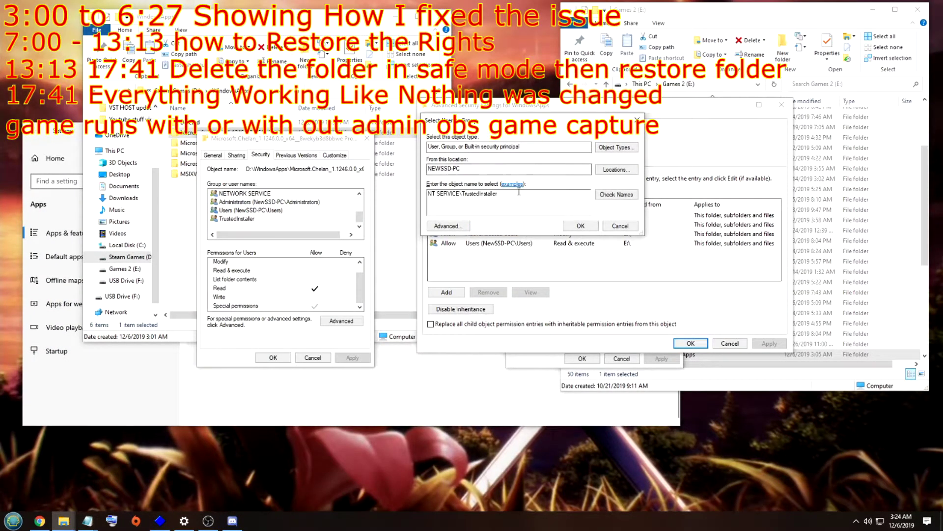
left_click_drag(519, 192, 379, 187)
left_click(510, 208)
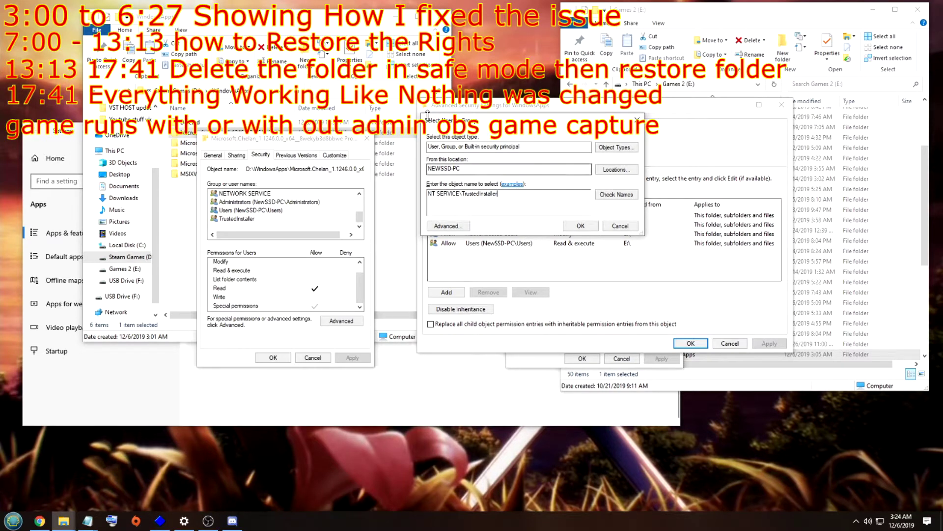
key("Return")
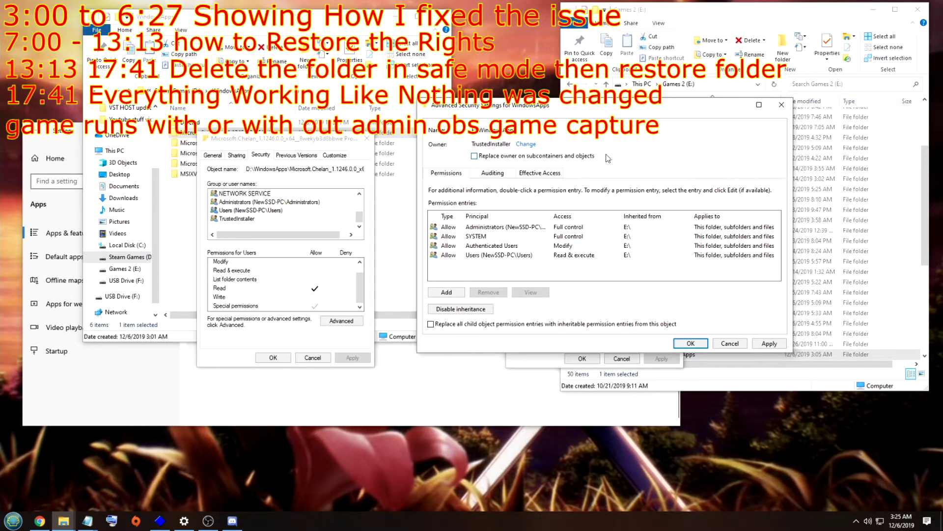
Demonstrate the option to replace the owner on subcontainers and objects, and discard the ownership change on E:\WindowsApps.
left_click(474, 156)
left_click(475, 156)
left_click(476, 156)
left_click(730, 342)
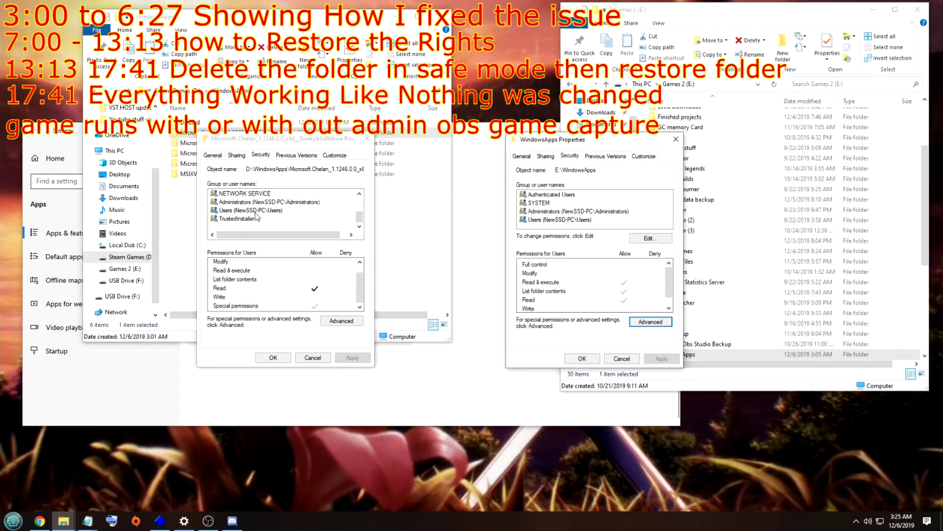
Close the Chelan folder's properties and examine the advanced permission entries of D:\WindowsApps with its columns widened.
left_click(367, 138)
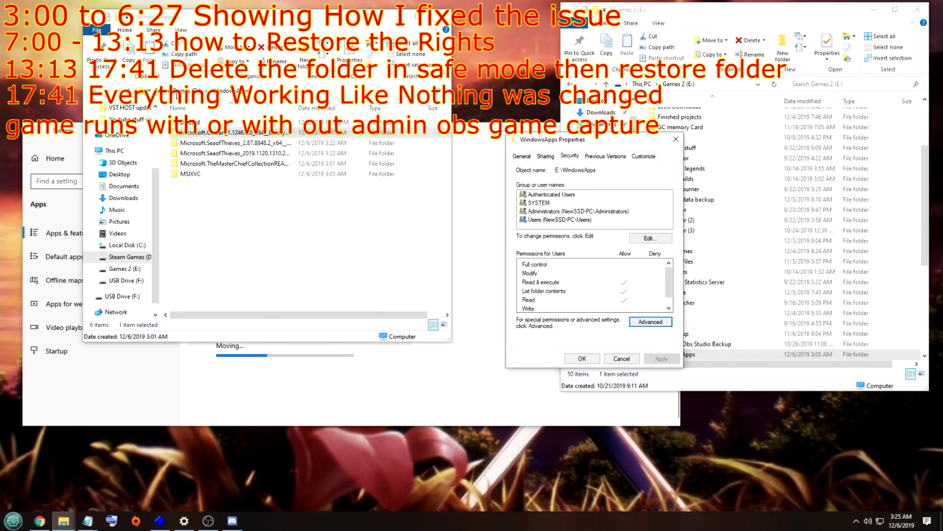
key("alt+Tab")
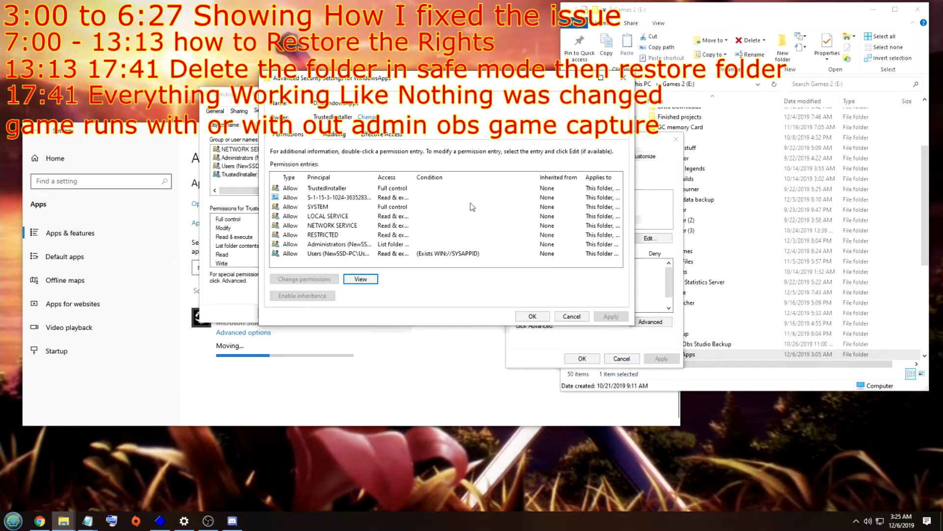
left_click(388, 177)
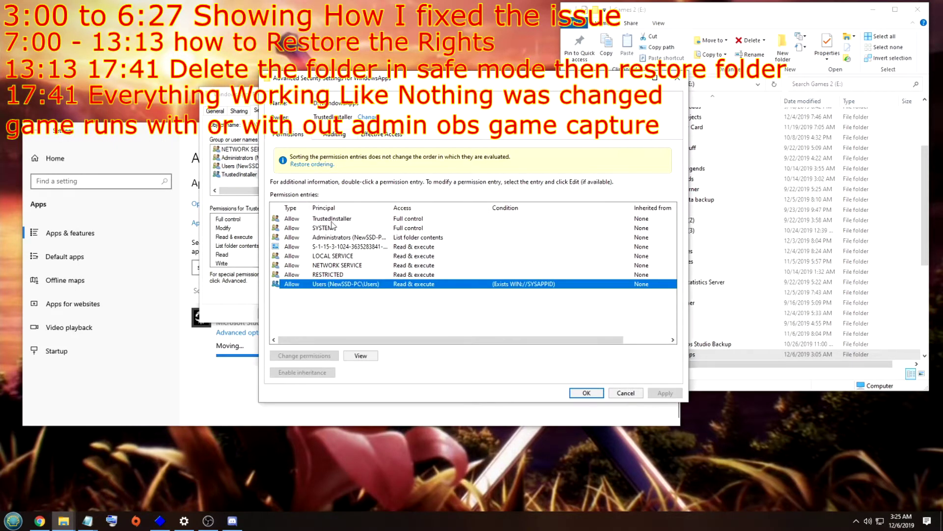
left_click(336, 219)
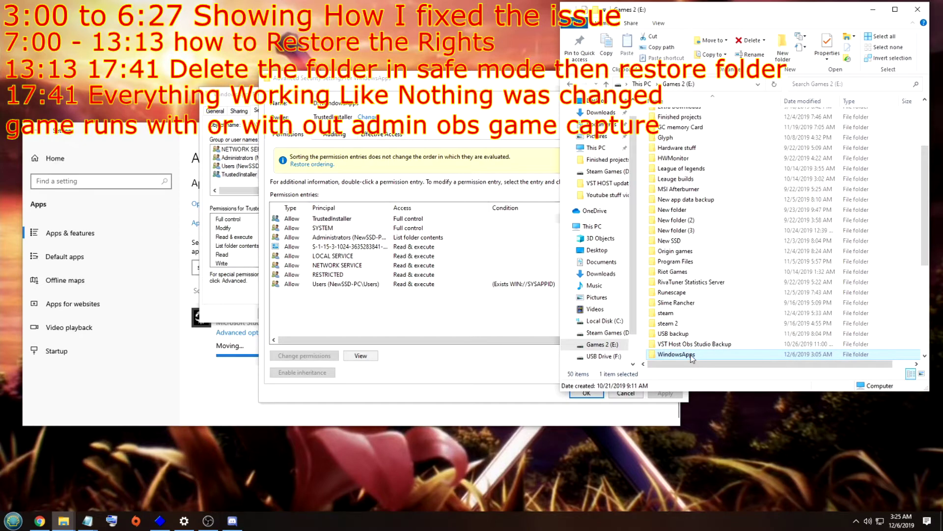
Reopen the advanced security settings of E:\WindowsApps and enter NT SERVICE\TrustedInstaller as its owner.
right_click(700, 359)
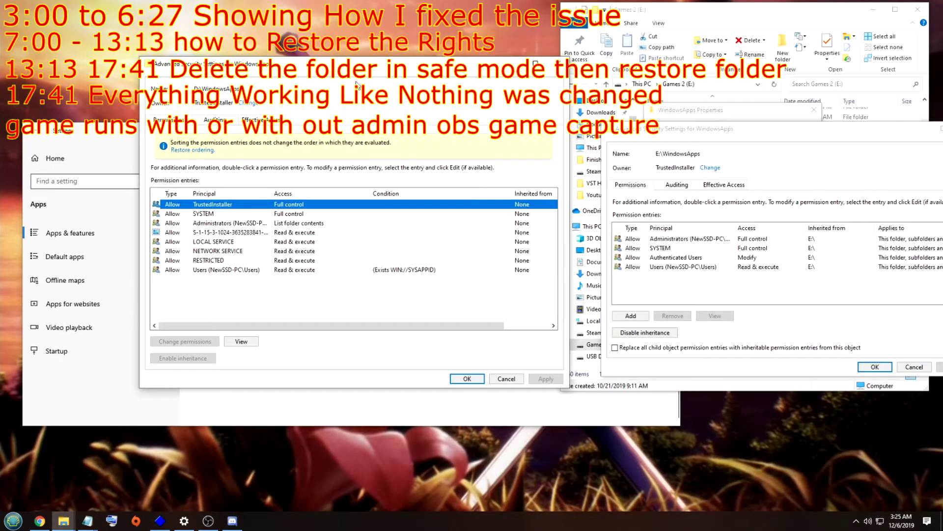
left_click(710, 167)
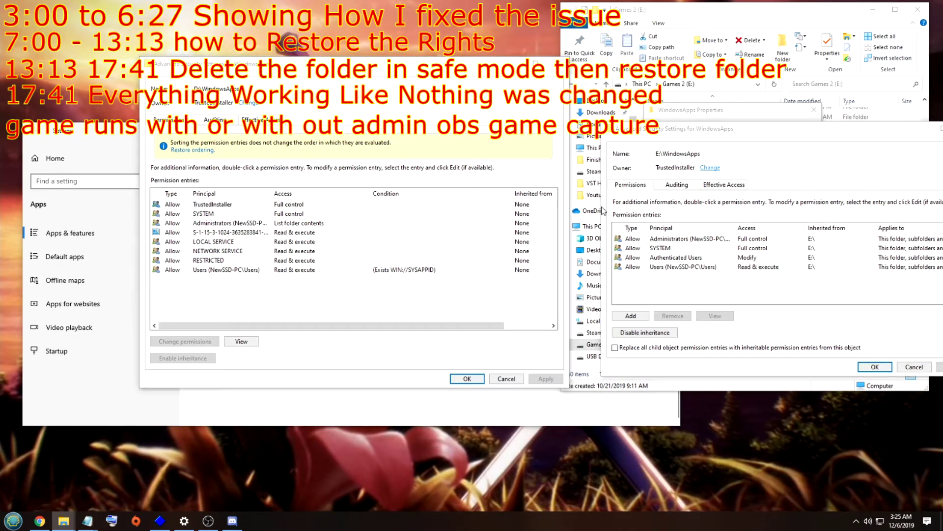
right_click(358, 225)
left_click(382, 255)
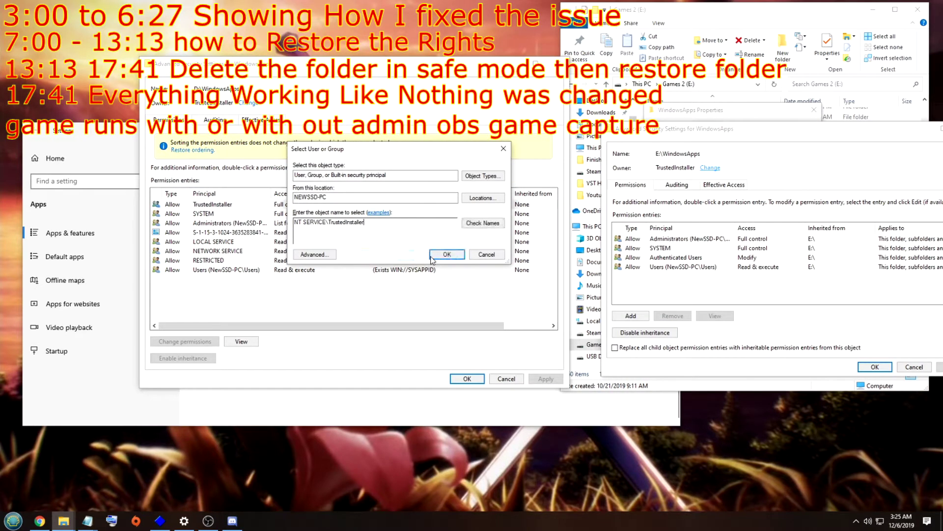
left_click(447, 255)
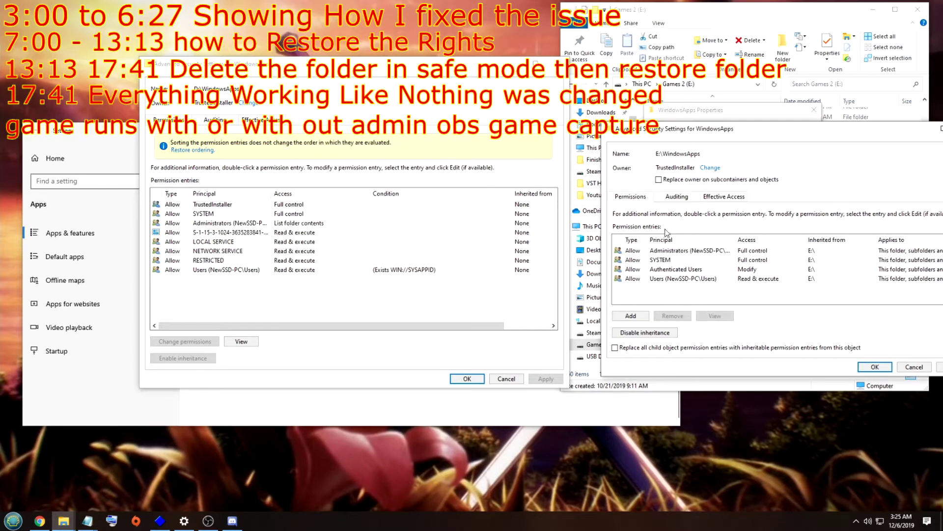
Close the E:\WindowsApps advanced security settings without applying the owner and reopen them beside the D:\WindowsApps entries.
left_click(658, 180)
key("Return")
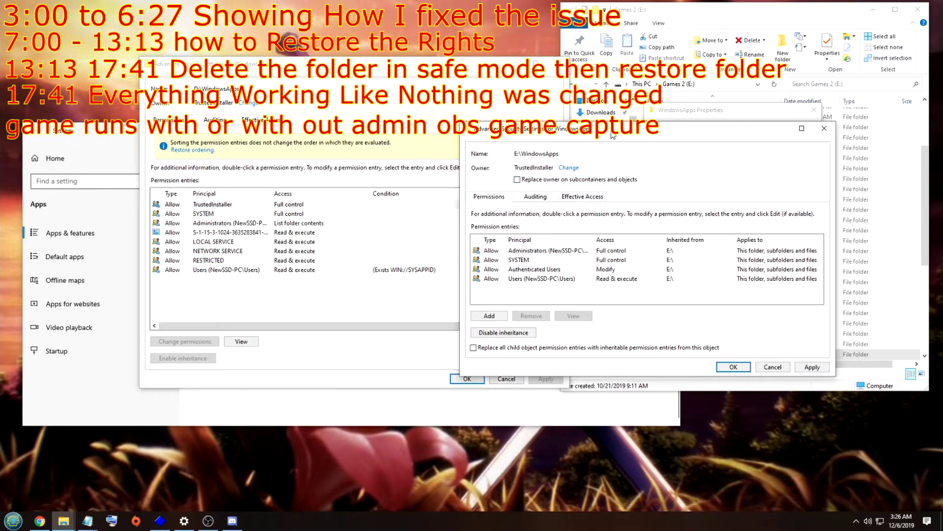
left_click(830, 131)
left_click(808, 293)
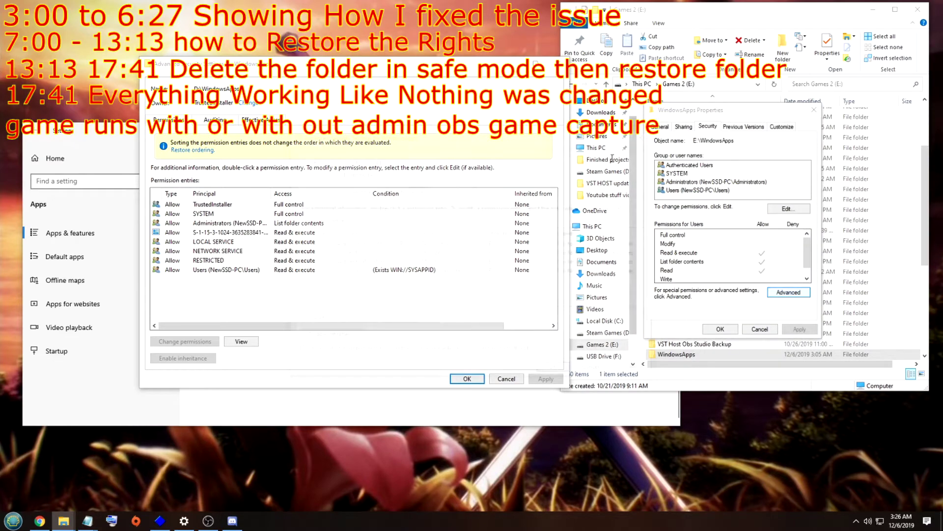
Inspect the TrustedInstaller permission entry of D:\WindowsApps, close it, and select the Administrators entry.
left_click(255, 328)
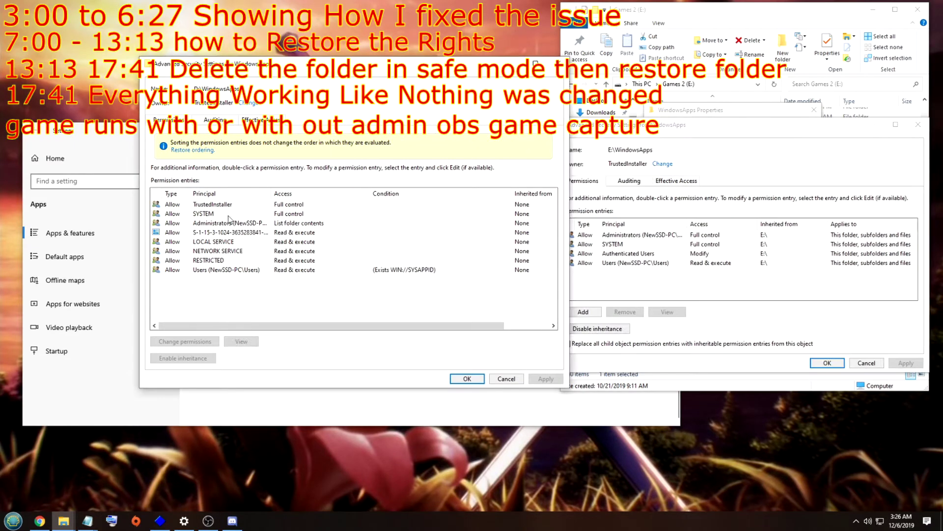
double_click(238, 204)
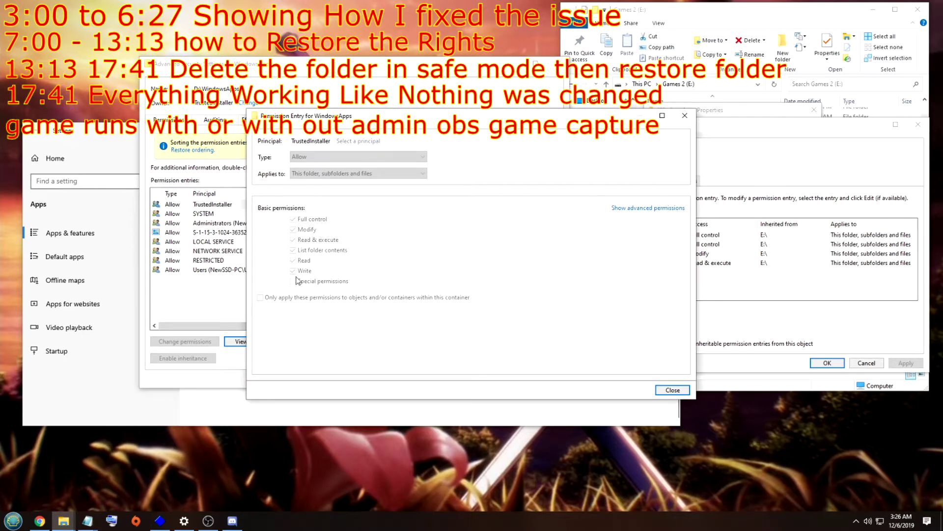
key("Escape")
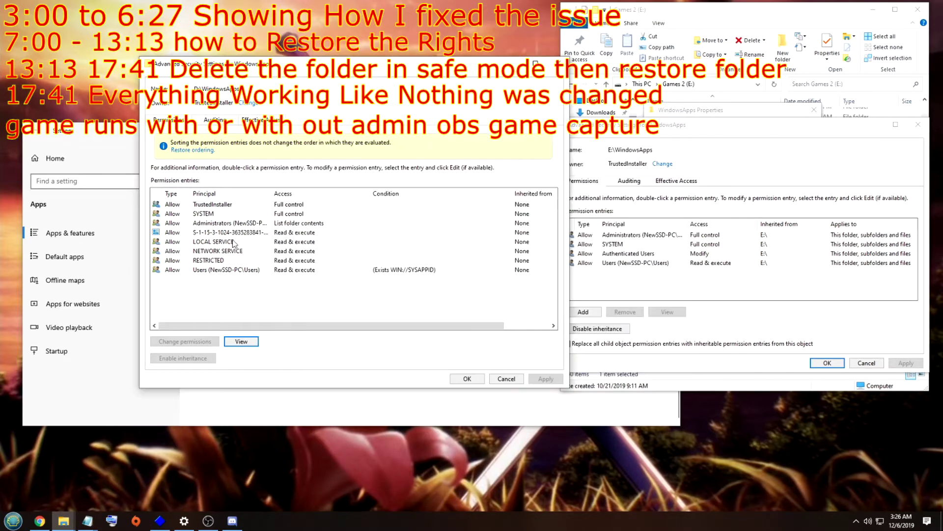
left_click(221, 224)
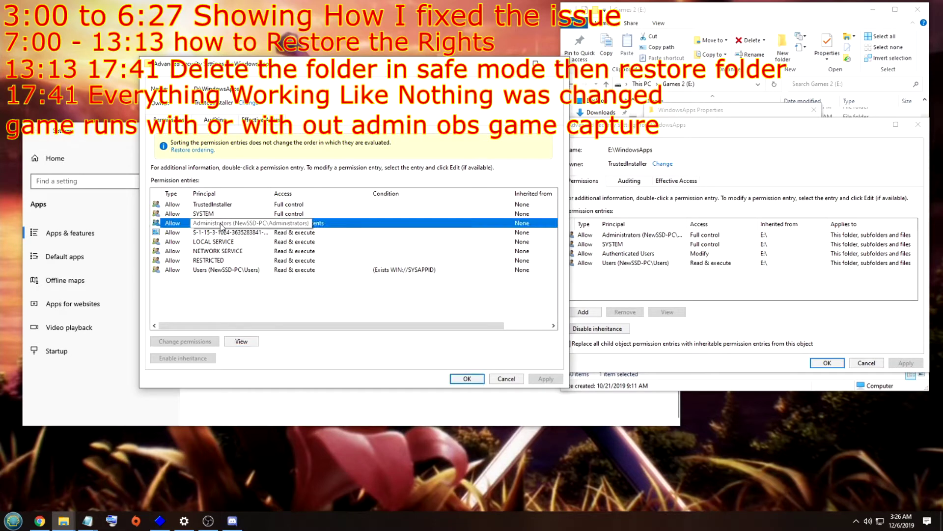
Look up the local Administrators group and enter it in the owner selection for E:\WindowsApps.
left_click(690, 169)
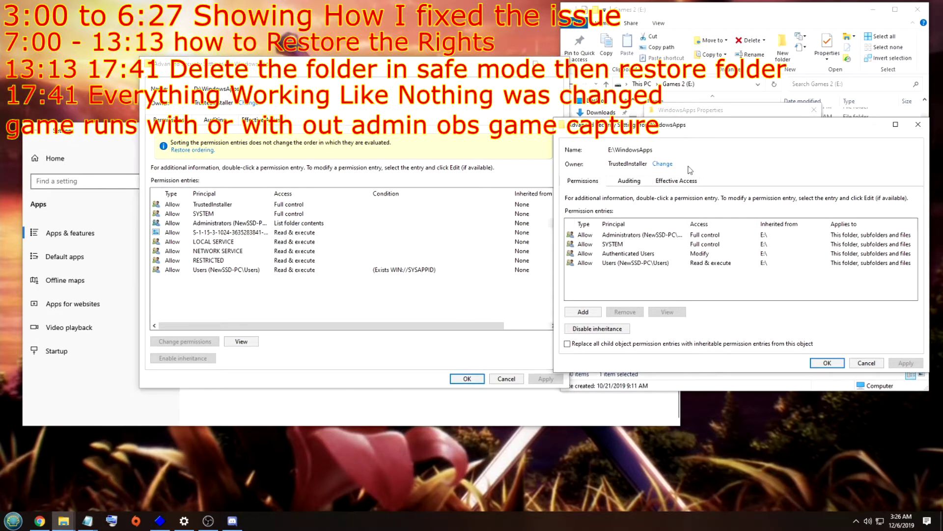
left_click(662, 164)
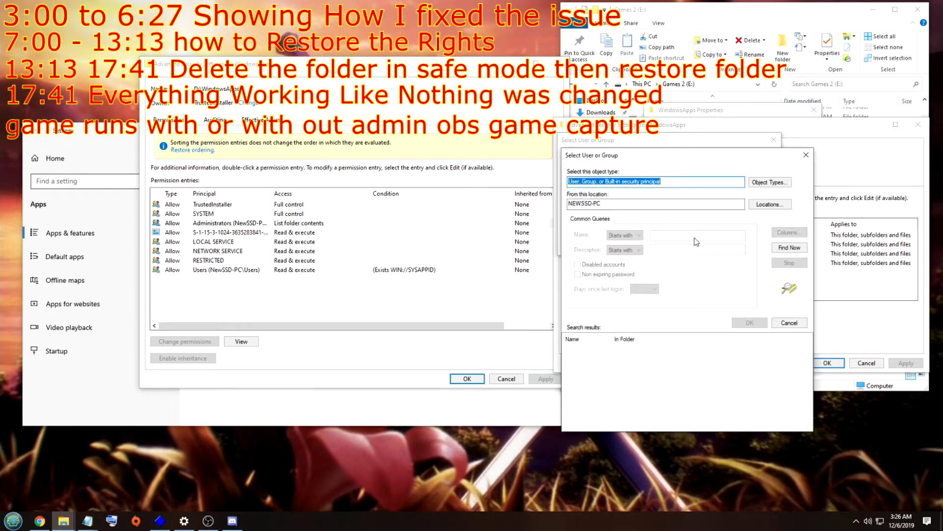
left_click(789, 248)
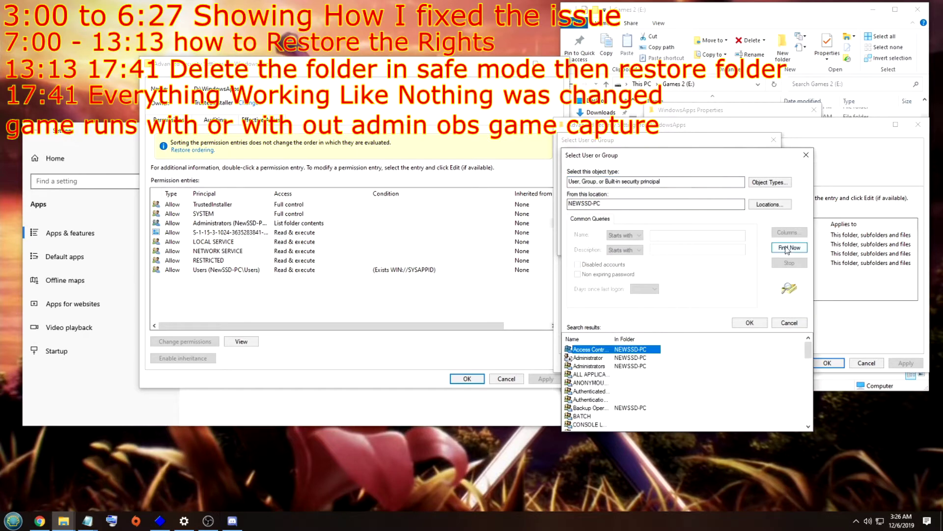
left_click(583, 367)
left_click(750, 322)
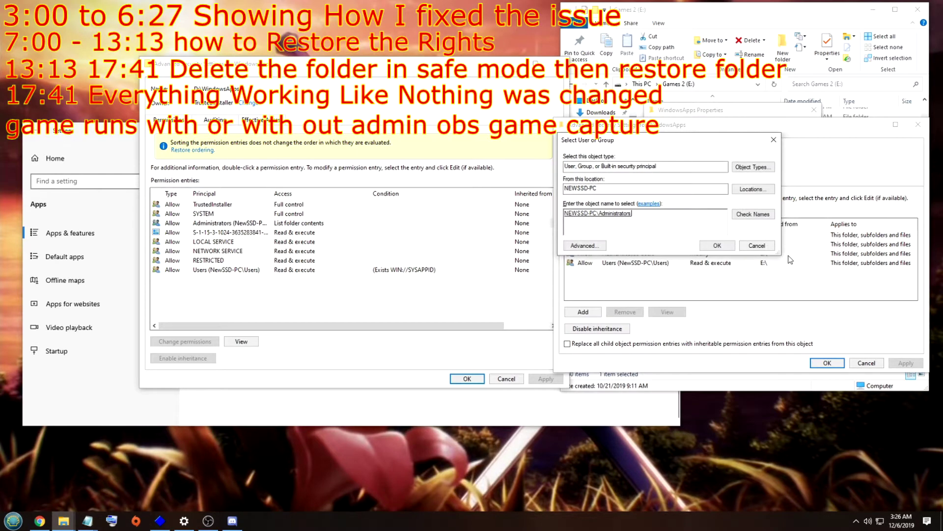
left_click(708, 250)
Inspect the basic permissions of the Administrators entry on D:\WindowsApps and close the entry.
left_click(252, 224)
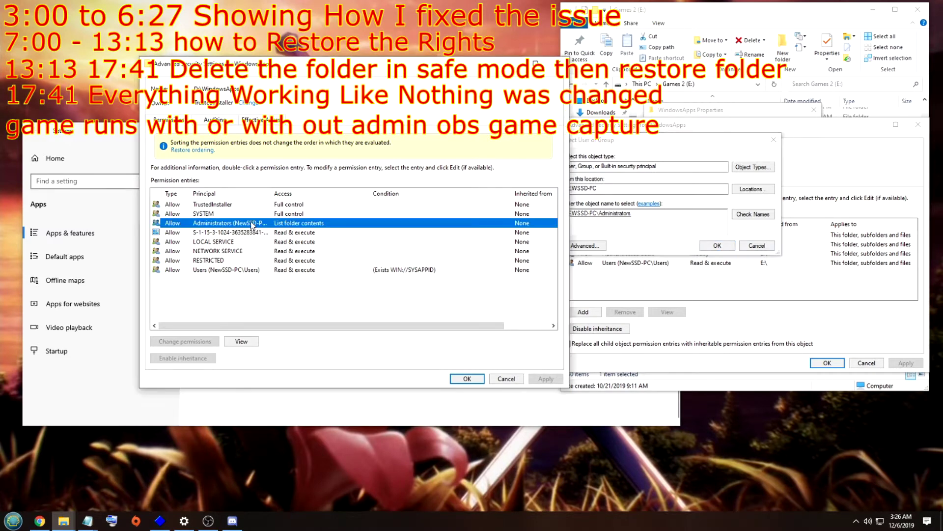
left_click(241, 341)
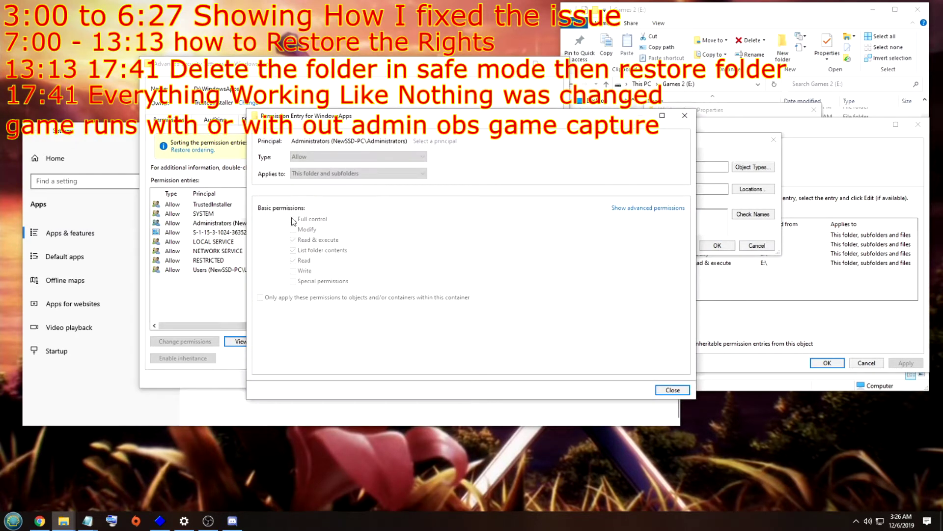
left_click_drag(402, 113, 223, 88)
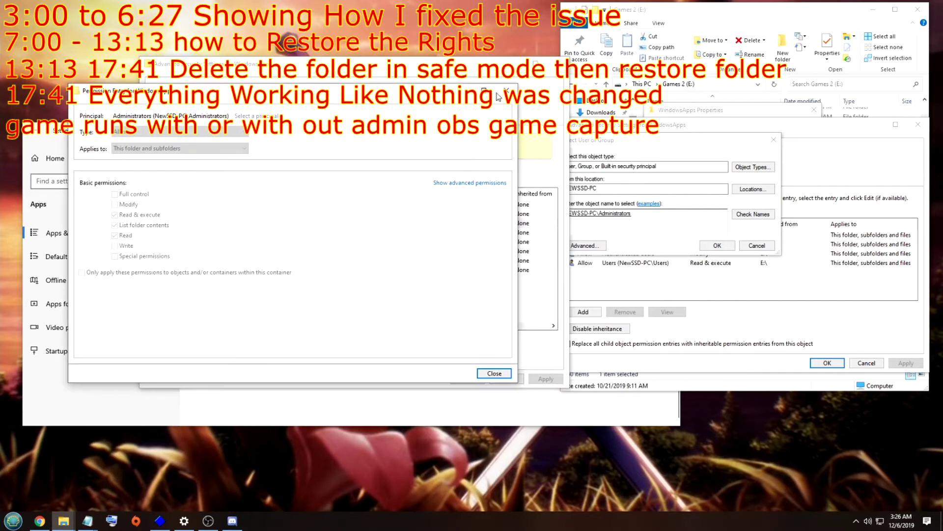
left_click(506, 91)
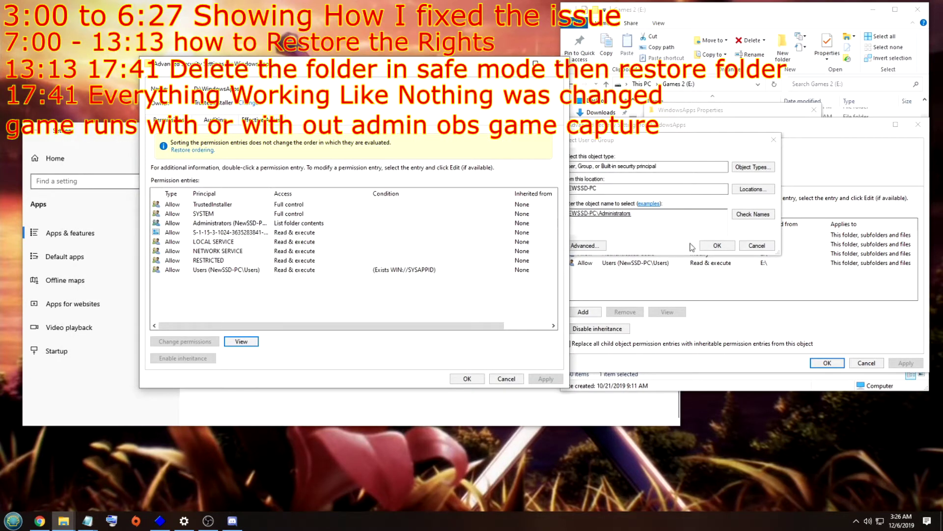
Inspect the Users permission entry on D:\WindowsApps, including its limiting condition, and close it.
left_click(222, 271)
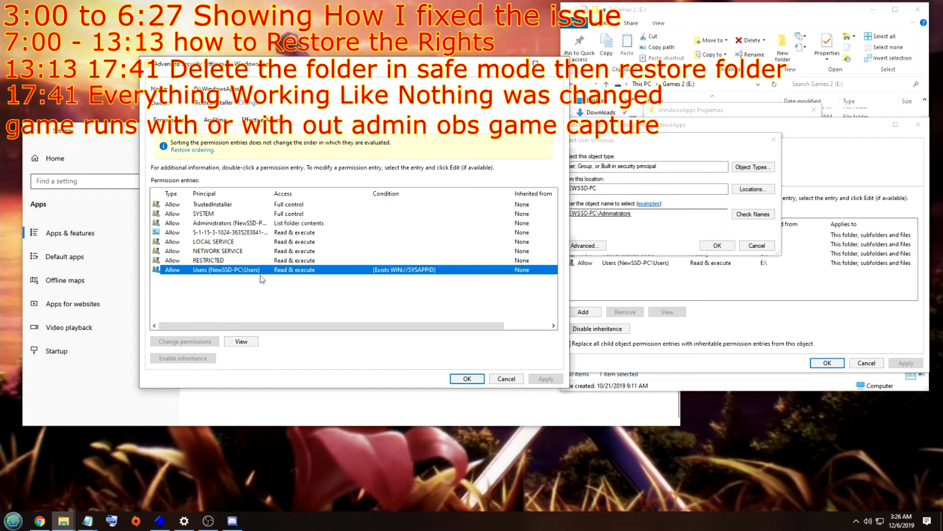
double_click(236, 270)
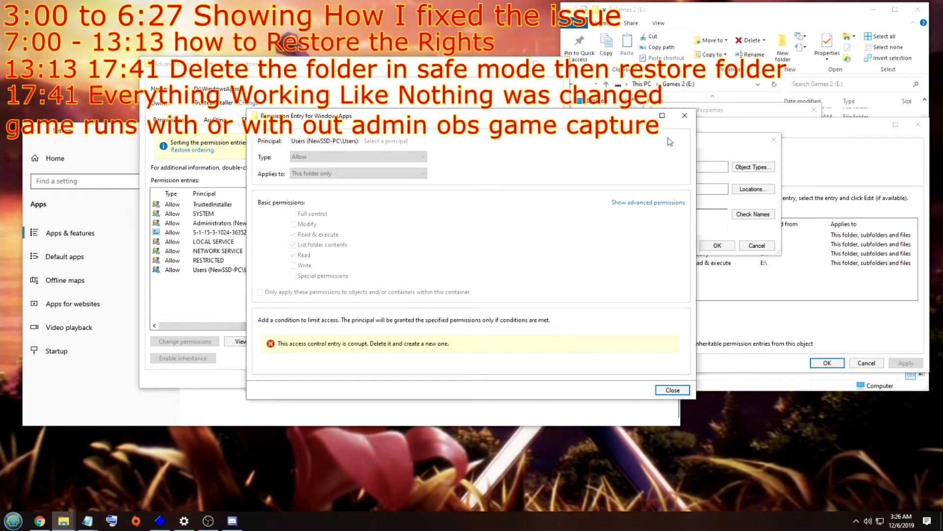
key("Escape")
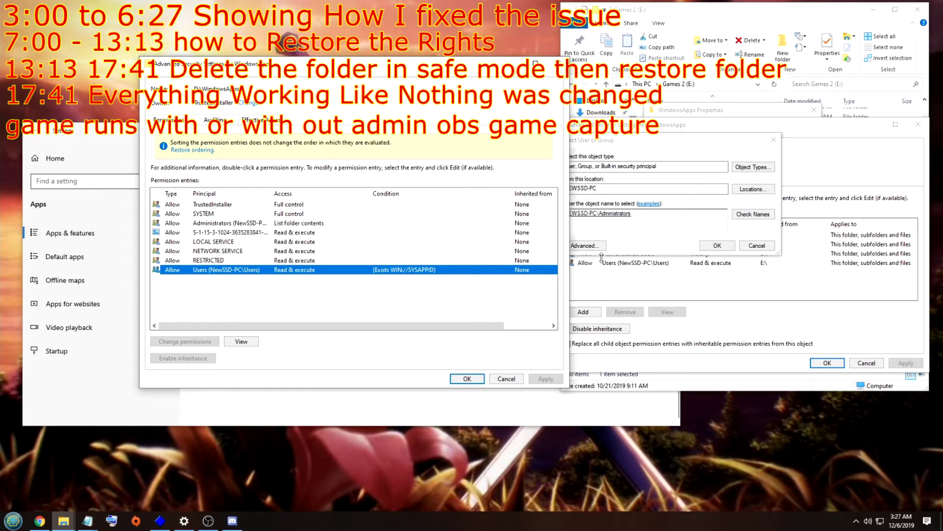
Leave the E:\WindowsApps owner selection without changing the owner, adjust the permission entry columns, and move its window clear of the D:\WindowsApps entries.
left_click(688, 295)
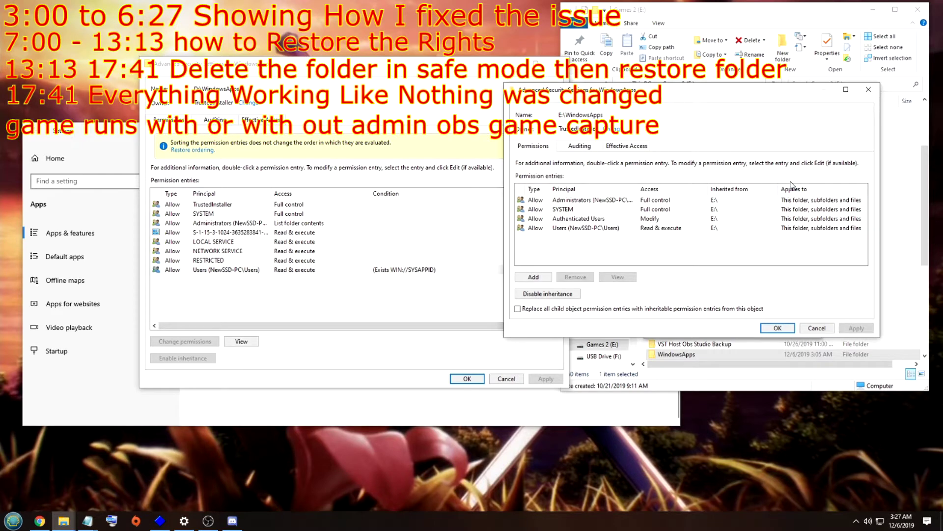
left_click_drag(780, 189, 746, 189)
double_click(744, 189)
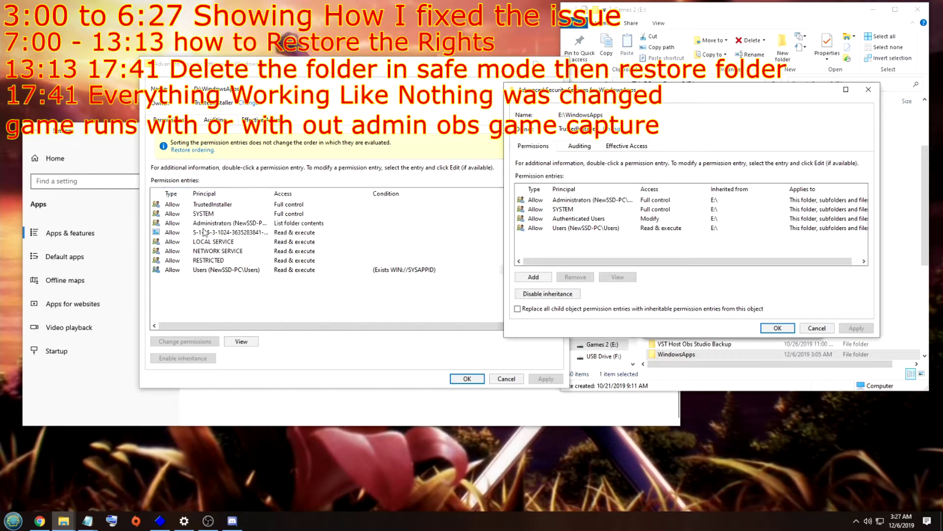
left_click_drag(672, 100, 716, 204)
Inspect the basic permissions of the TrustedInstaller entry on D:\WindowsApps and close the entry.
left_click(290, 205)
double_click(290, 205)
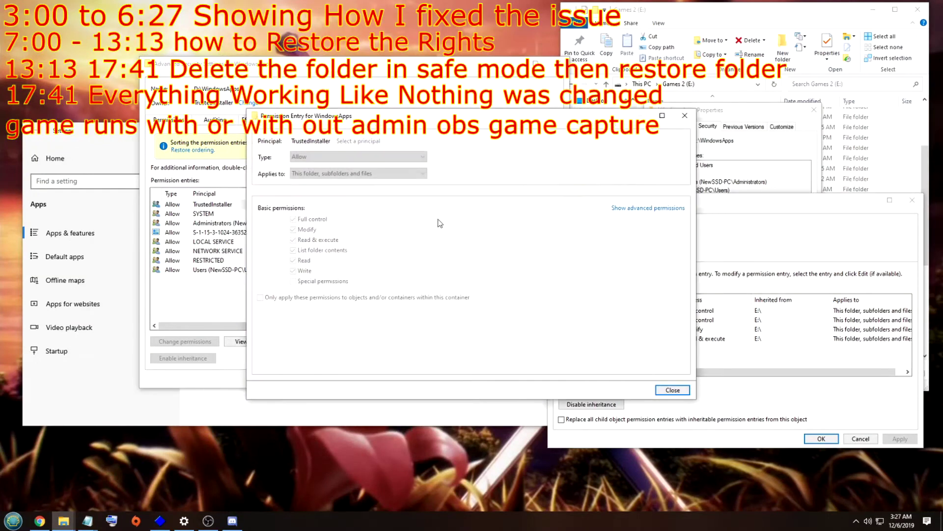
key("Escape")
Close the advanced security settings of E:\WindowsApps and review the Users and Administrators permissions in its permission editor.
left_click(689, 212)
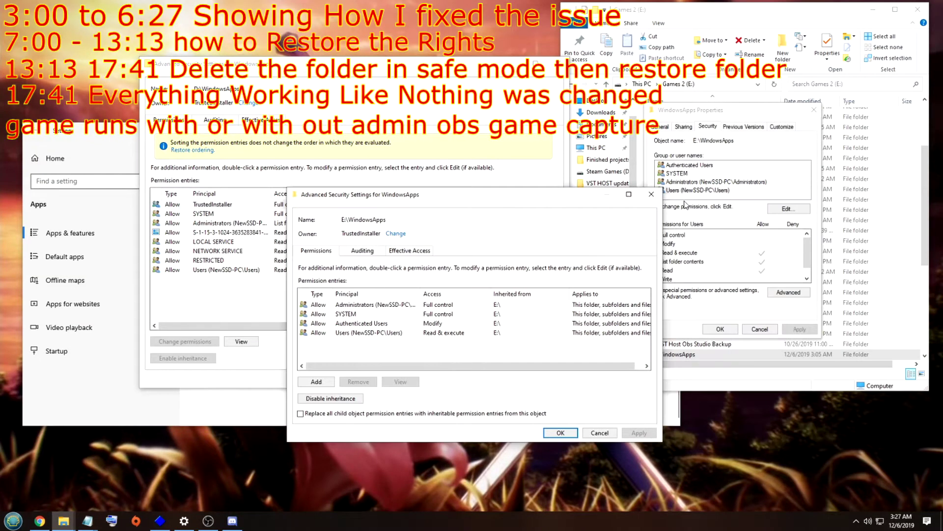
key("Escape")
left_click(788, 207)
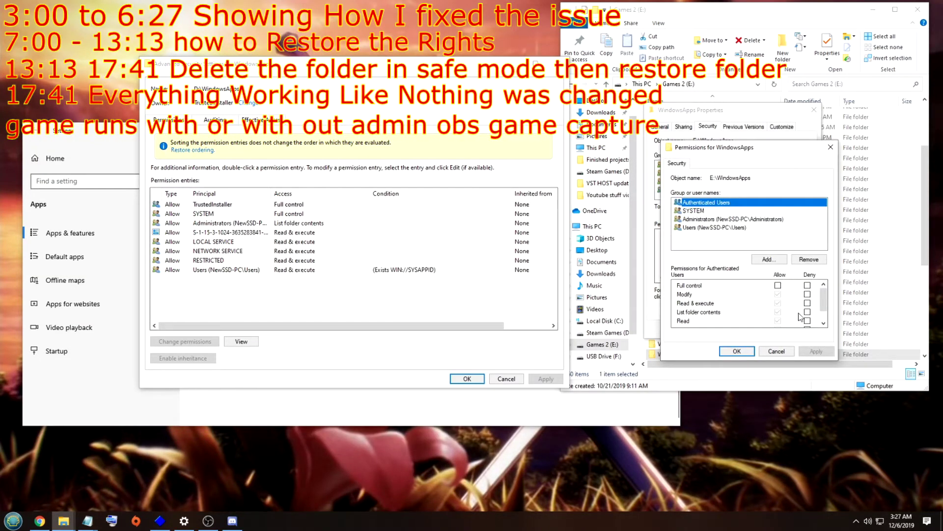
left_click(695, 228)
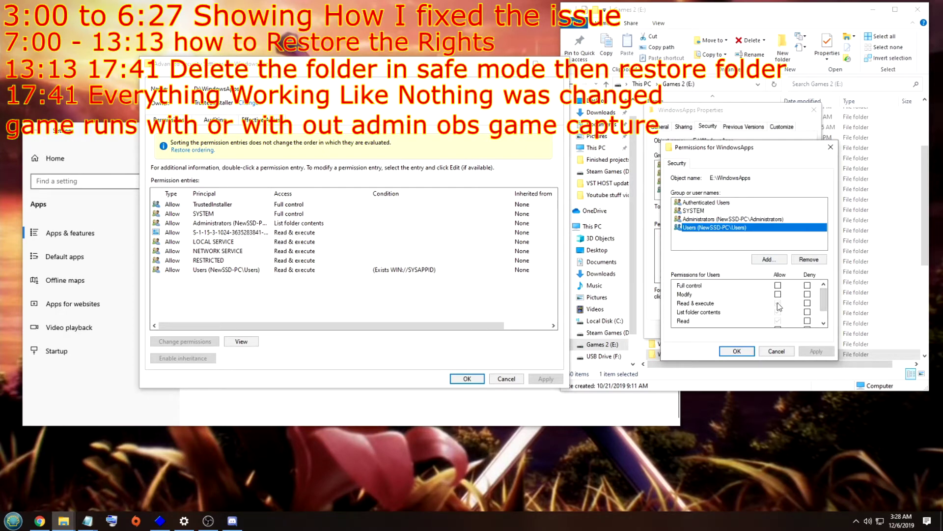
left_click(722, 219)
left_click_drag(823, 297, 823, 297)
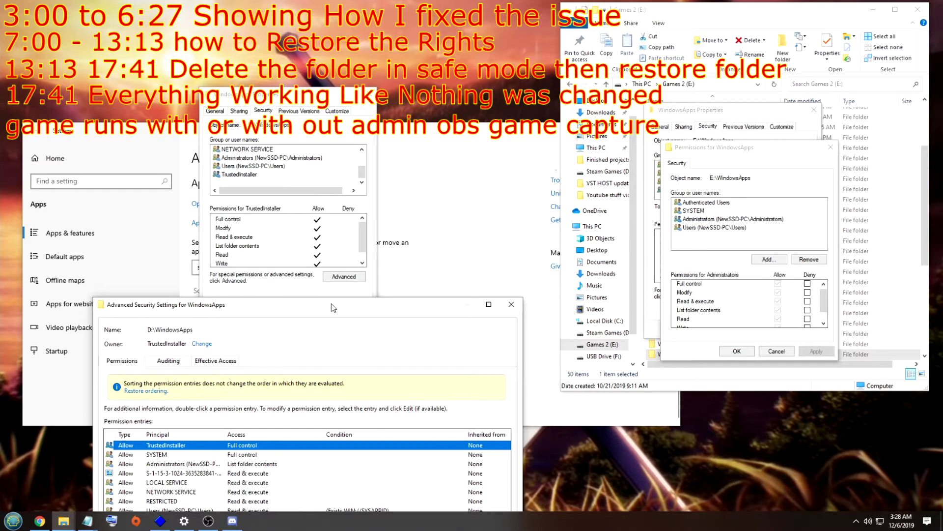
Reposition the D:\WindowsApps advanced security settings, open the owner selection, and cancel it without choosing an owner.
left_click_drag(332, 305, 454, 51)
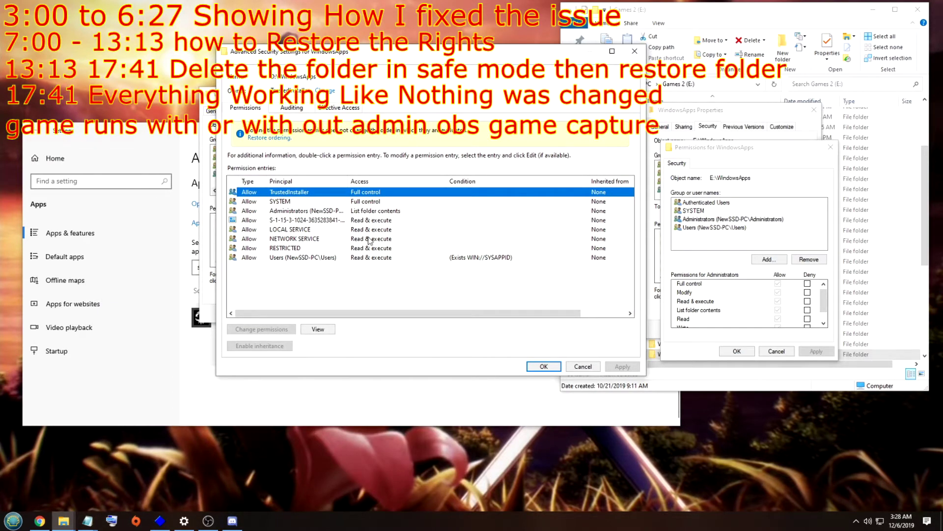
left_click(329, 92)
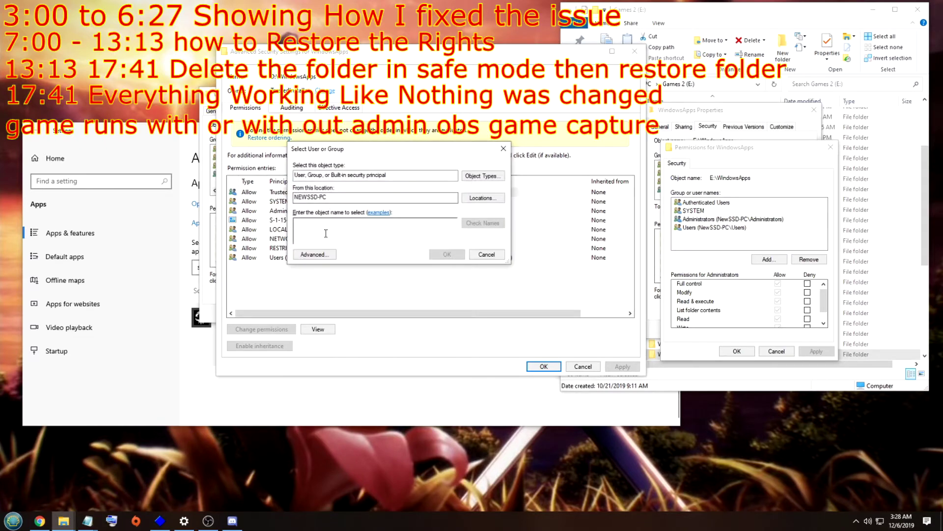
left_click(487, 254)
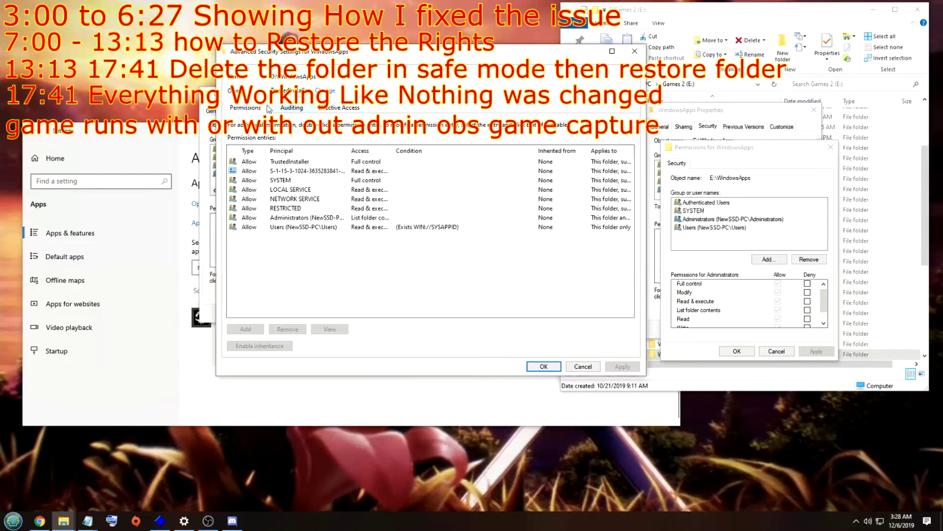
Close the E:\WindowsApps permission editor and the This PC window.
left_click_drag(763, 148, 538, 148)
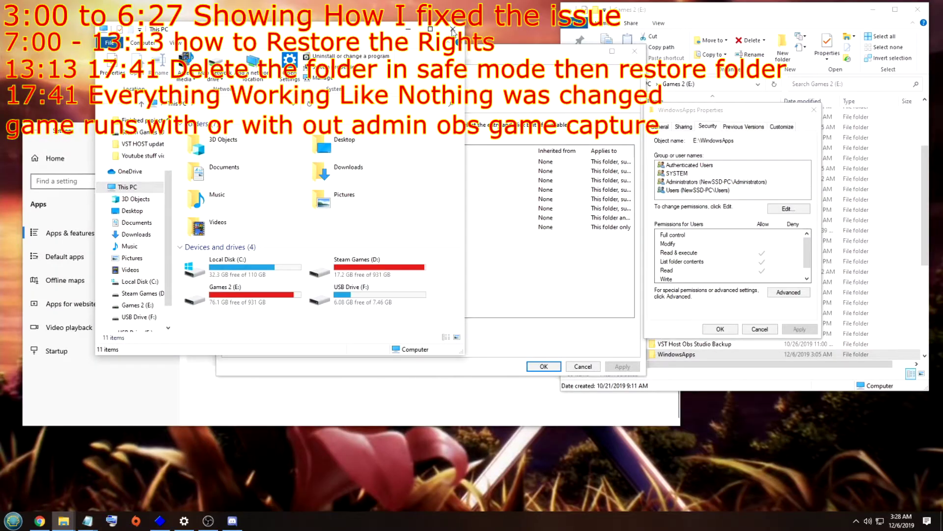
left_click(453, 30)
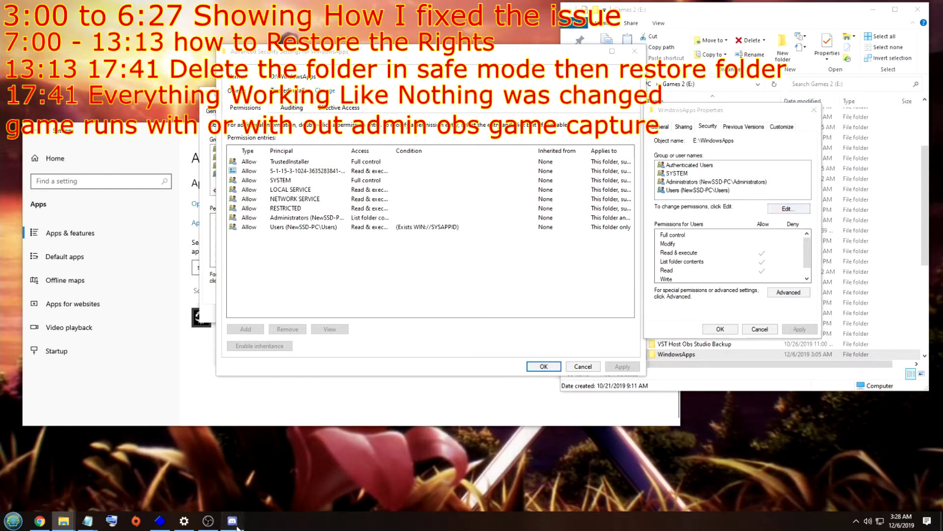
left_click_drag(712, 110, 726, 128)
left_click(184, 520)
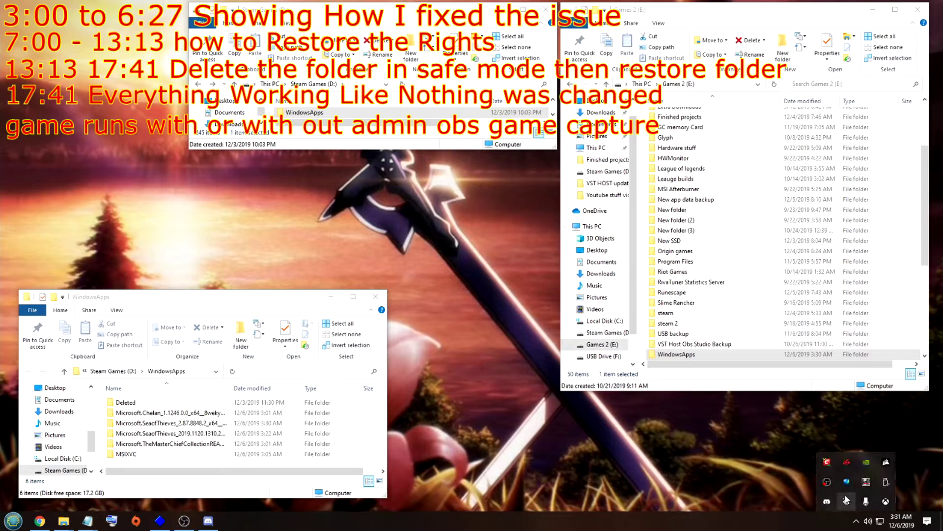
Switch to the Xbox app, exit the background program in the notification area, and launch Sea of Thieves.
left_click(856, 521)
left_click(885, 501)
right_click(864, 481)
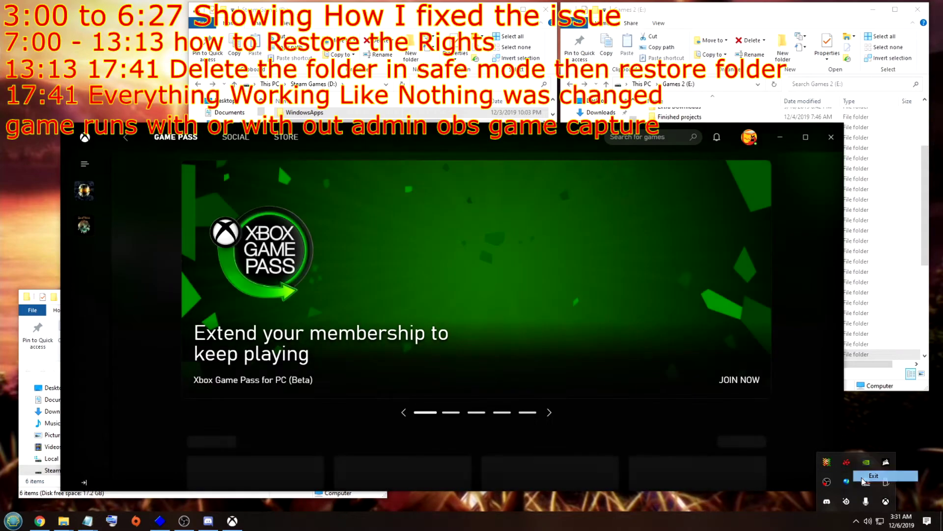
left_click(863, 480)
left_click(88, 225)
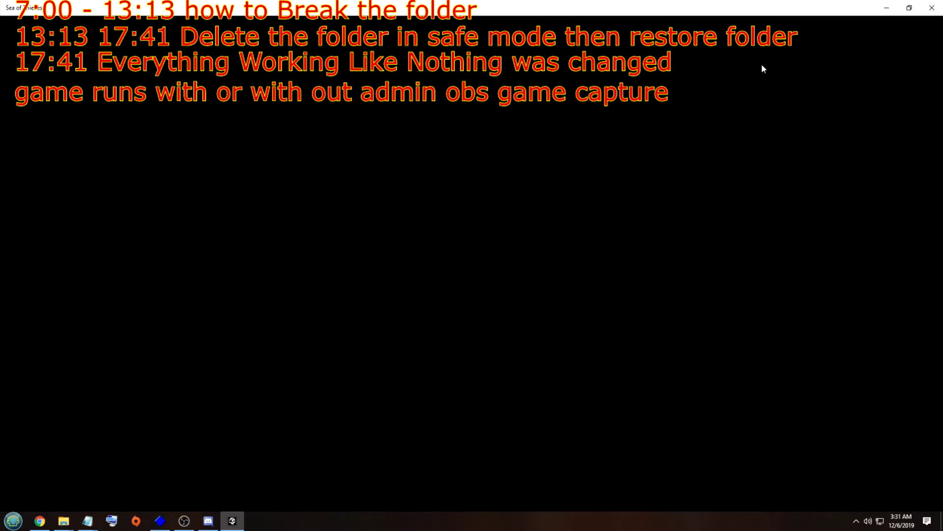
left_click(898, 10)
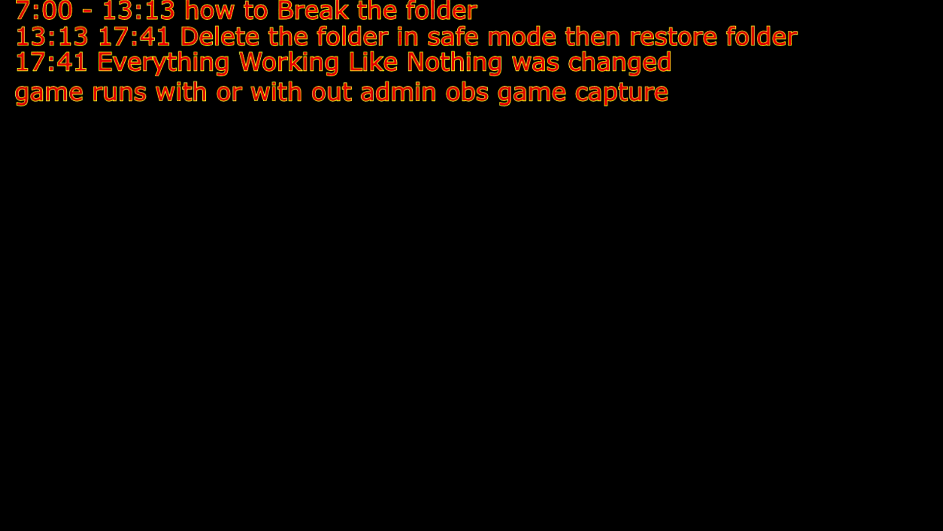
Switch to Windows Settings, search the installed apps for "sea", and expand the Sea of Thieves entry.
key("super+i")
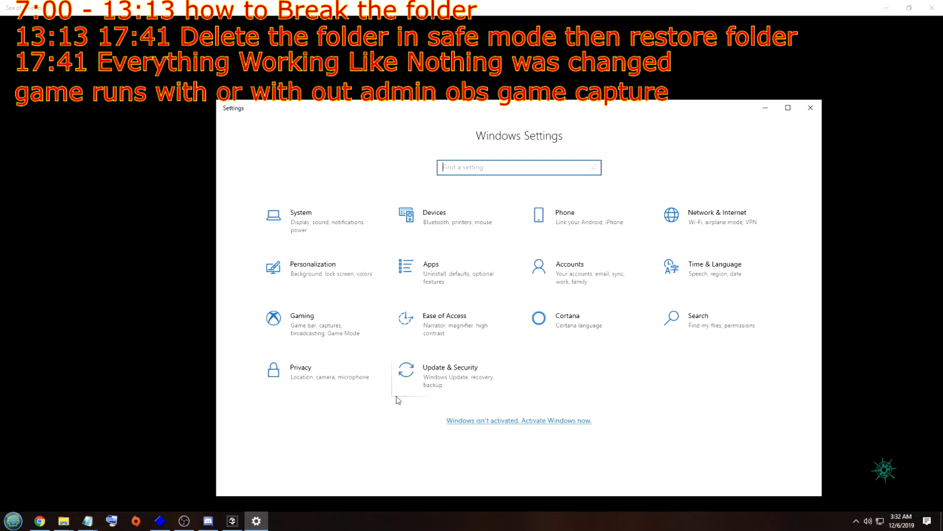
left_click(448, 271)
left_click(432, 318)
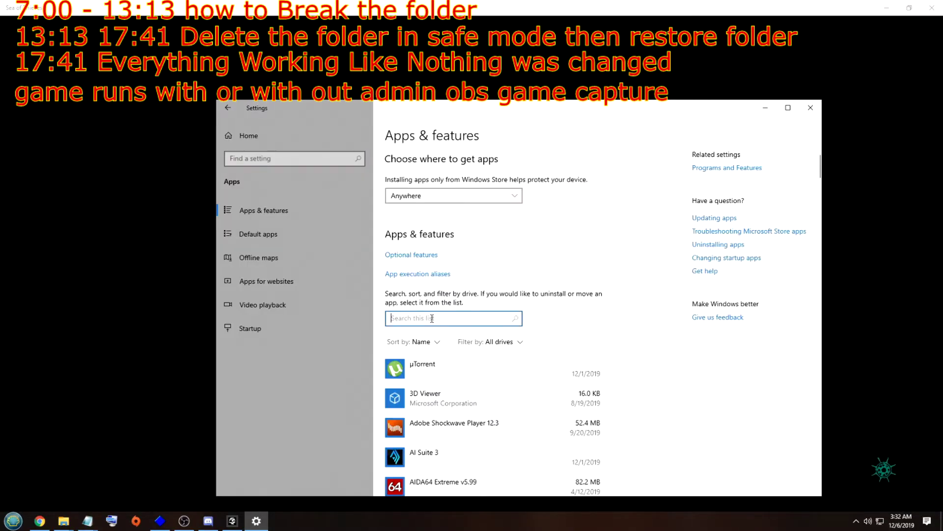
type("sea")
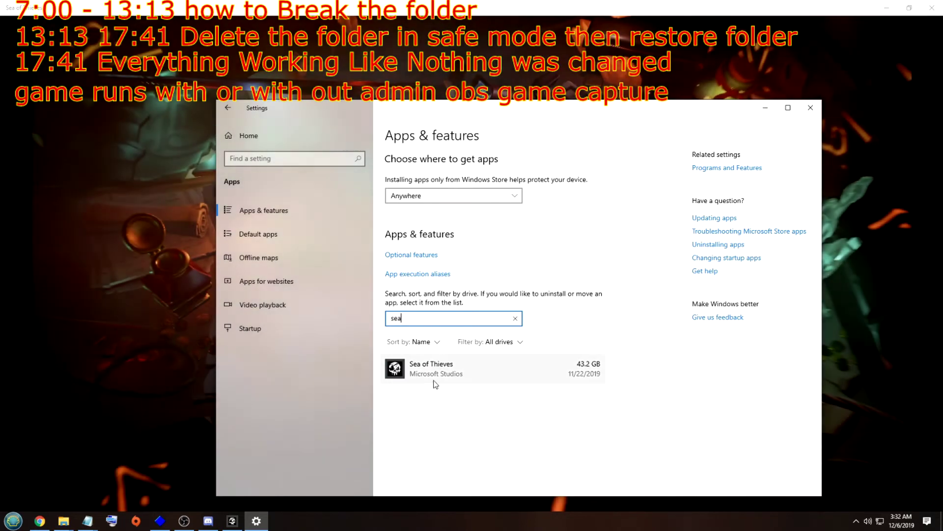
left_click(432, 381)
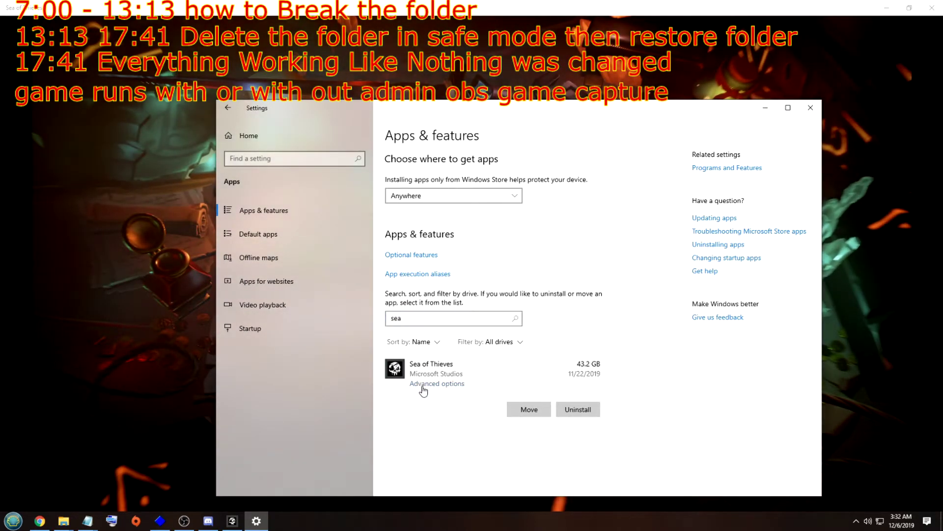
Open the advanced options of Sea of Thieves and examine its specifications, app permissions, and the terminate, reset and uninstall sections.
left_click(425, 385)
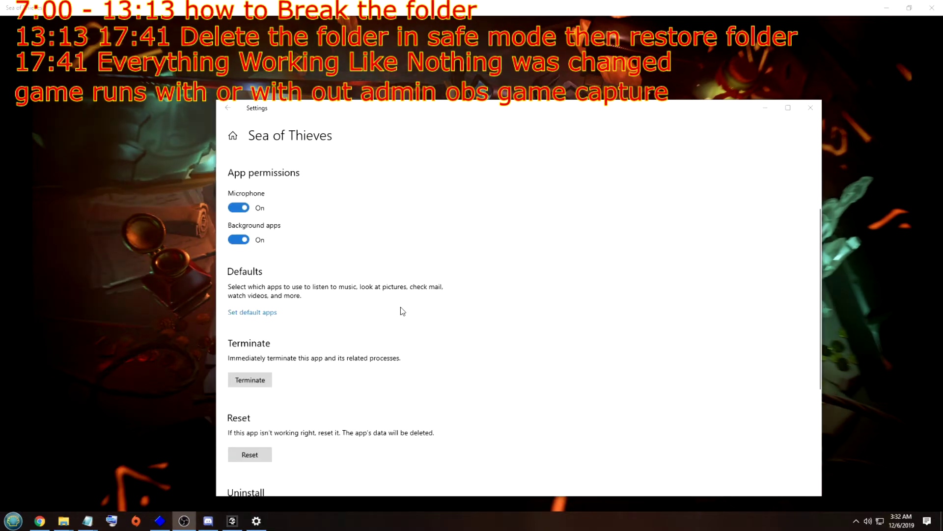
scroll(374, 324, "down", 3)
scroll(295, 341, "up", 2)
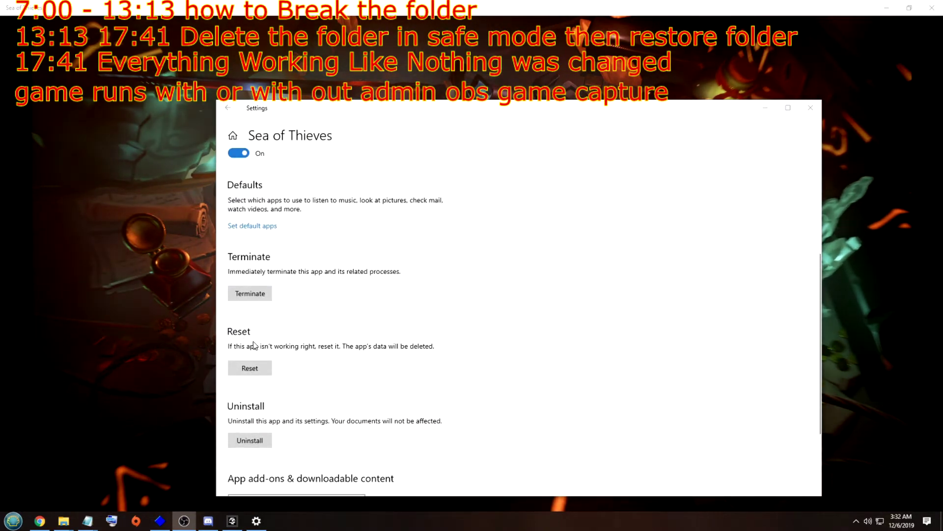
scroll(275, 329, "up", 2)
scroll(299, 317, "down", 4)
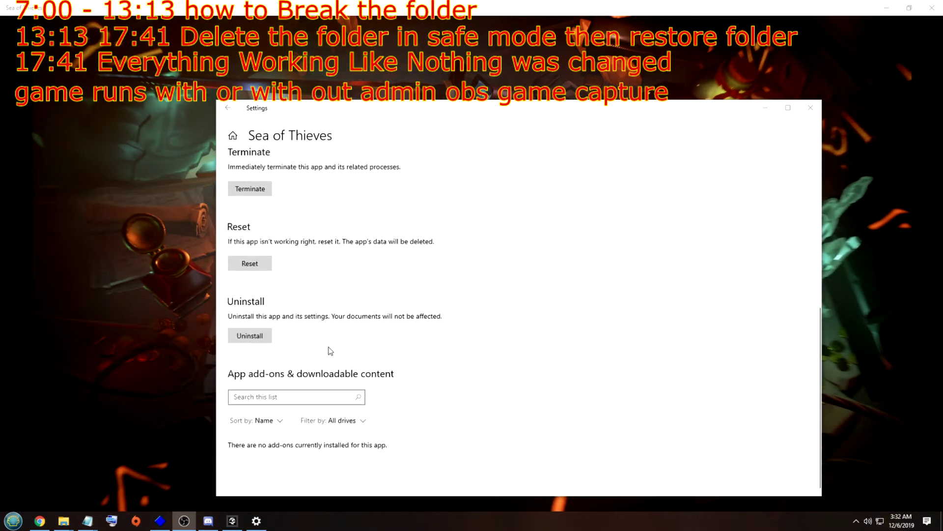
scroll(324, 346, "up", 5)
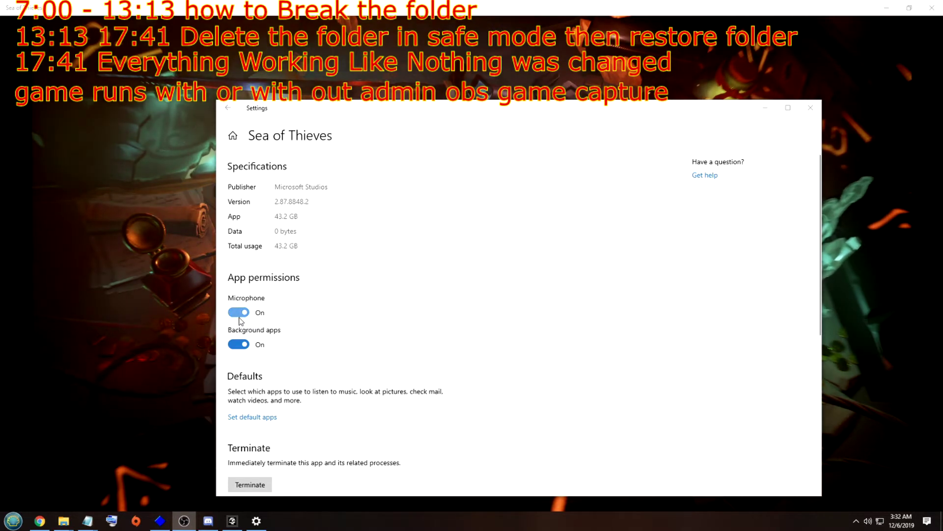
Search the installed apps for "halo", open the advanced options of Halo: The Master Chief Collection, and examine its terminate, reset and uninstall sections.
left_click(227, 108)
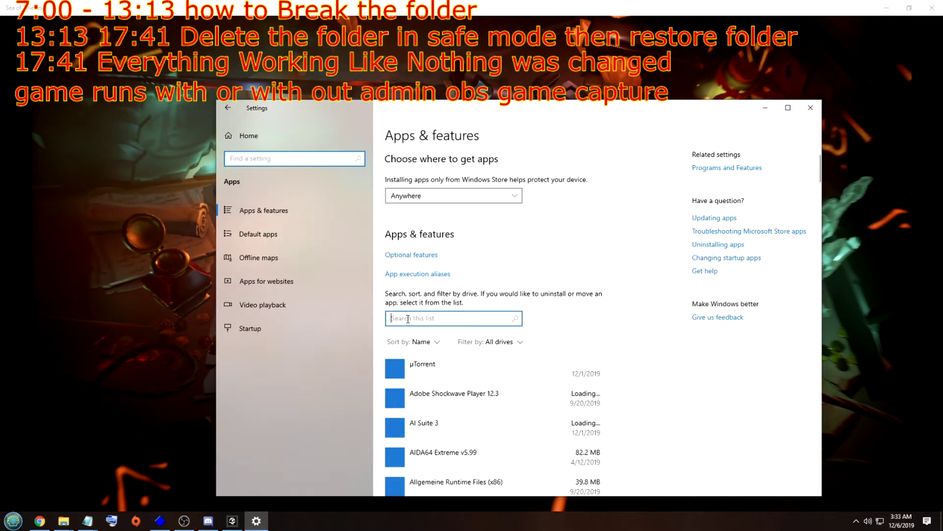
type("halo")
left_click(442, 363)
left_click(422, 381)
scroll(266, 344, "down", 5)
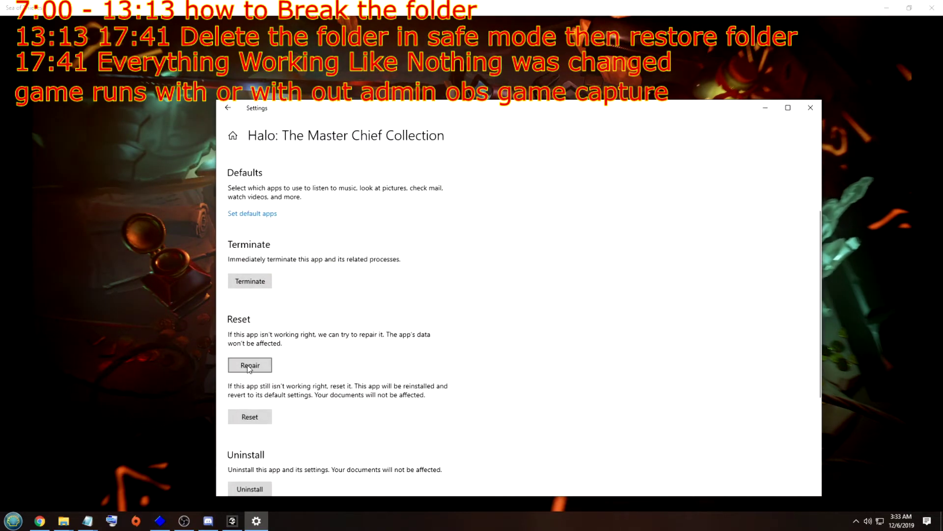
scroll(556, 190, "down", 2)
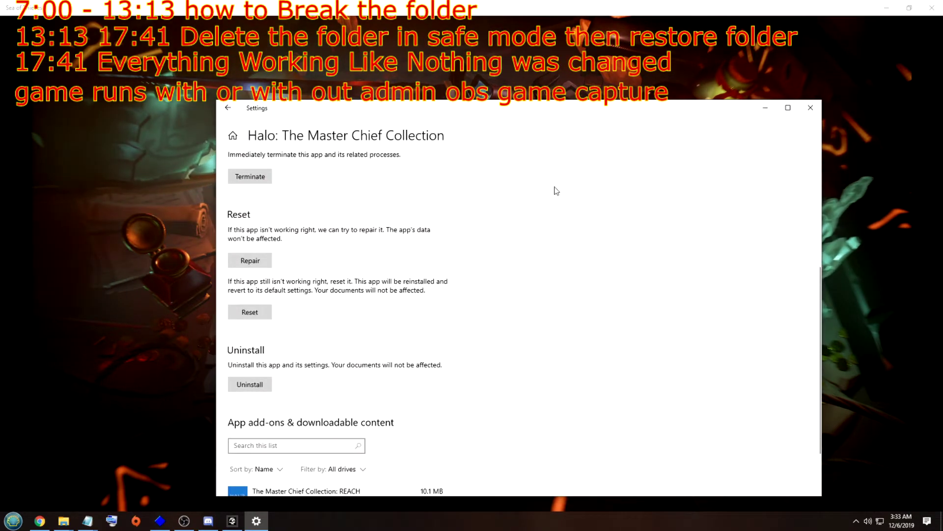
Close Windows Settings, continue past the Sea of Thieves title screen, and close the game.
left_click(810, 107)
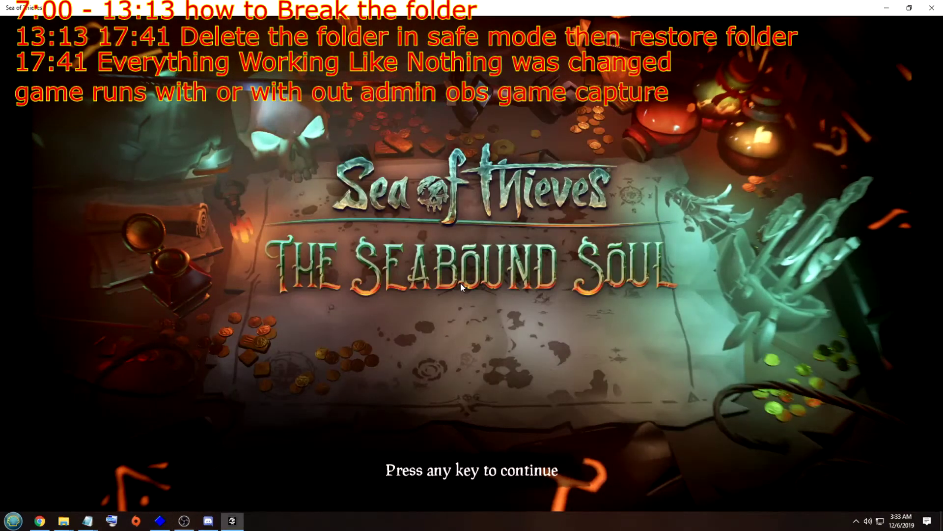
left_click(519, 433)
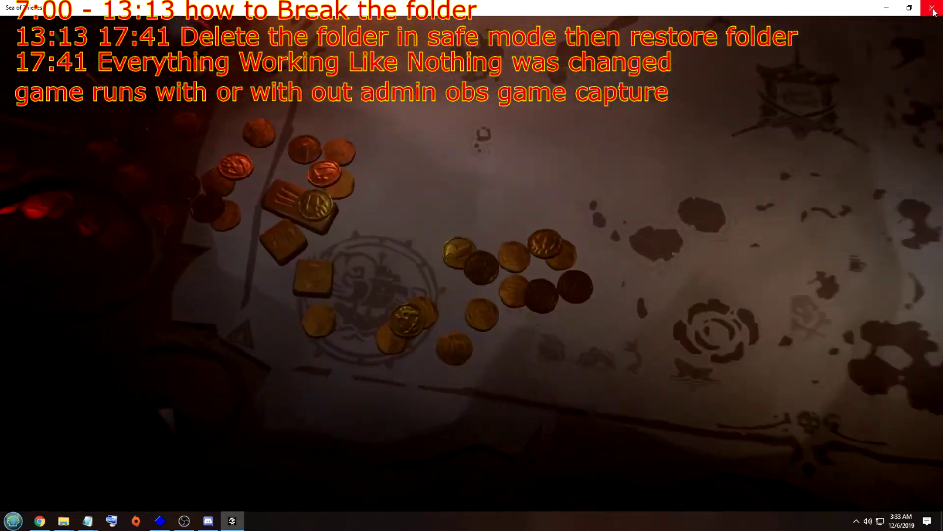
left_click(932, 9)
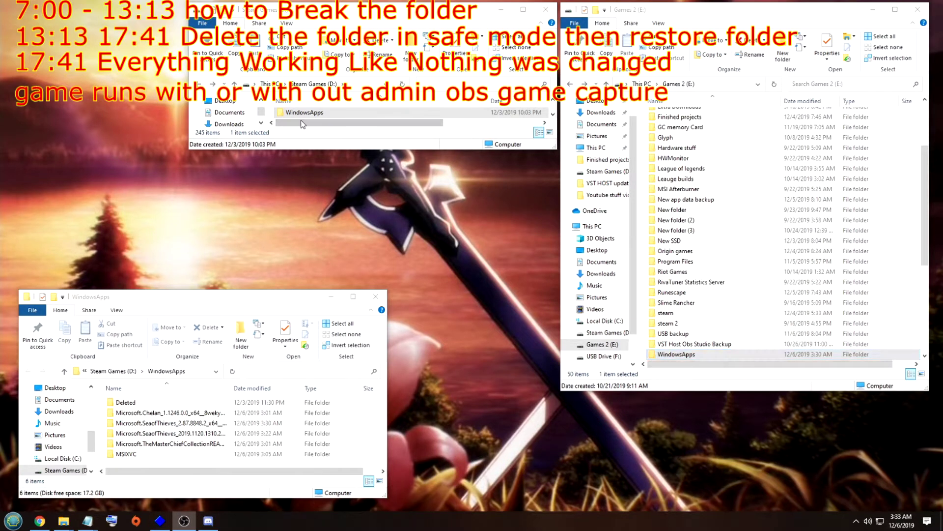
Open the security properties of D:\WindowsApps and examine the permissions of the SYSTEM, LOCAL SERVICE, NETWORK SERVICE and Administrators groups.
right_click(677, 354)
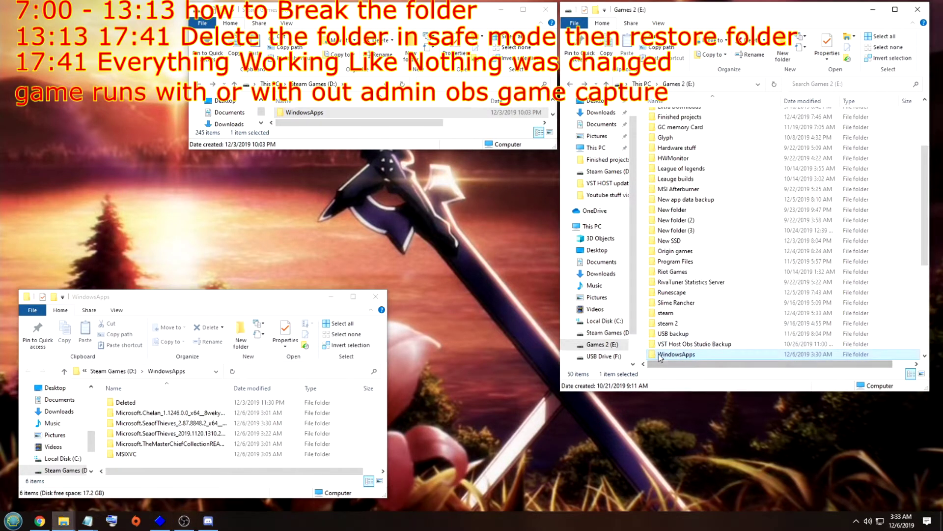
left_click(679, 380)
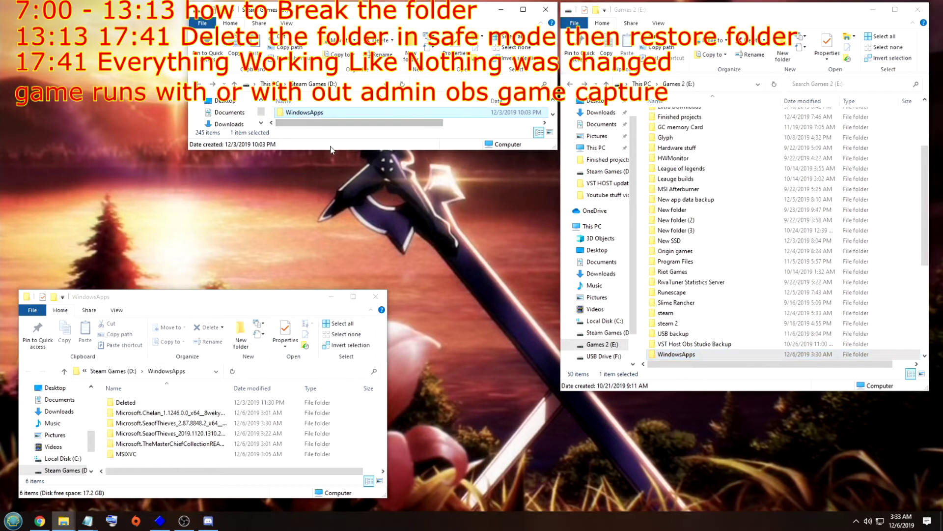
right_click(277, 112)
left_click(304, 402)
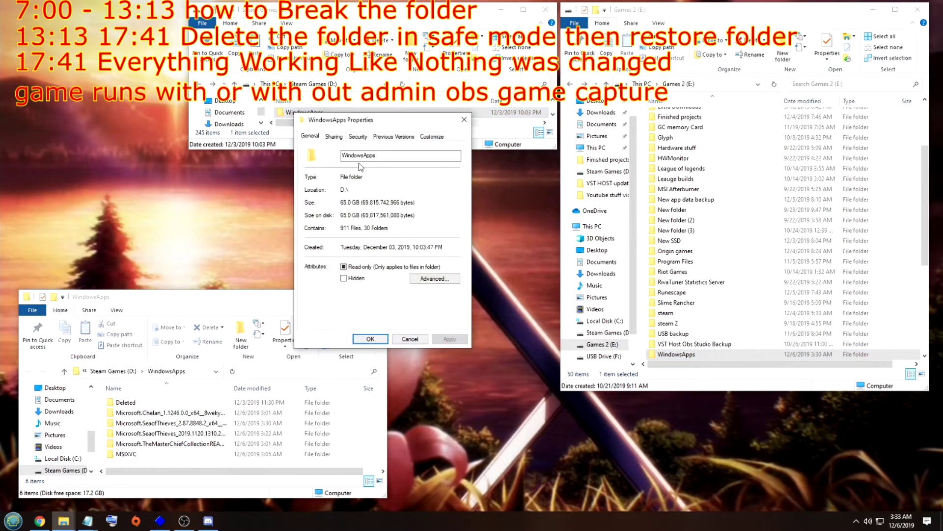
left_click(357, 136)
left_click(338, 191)
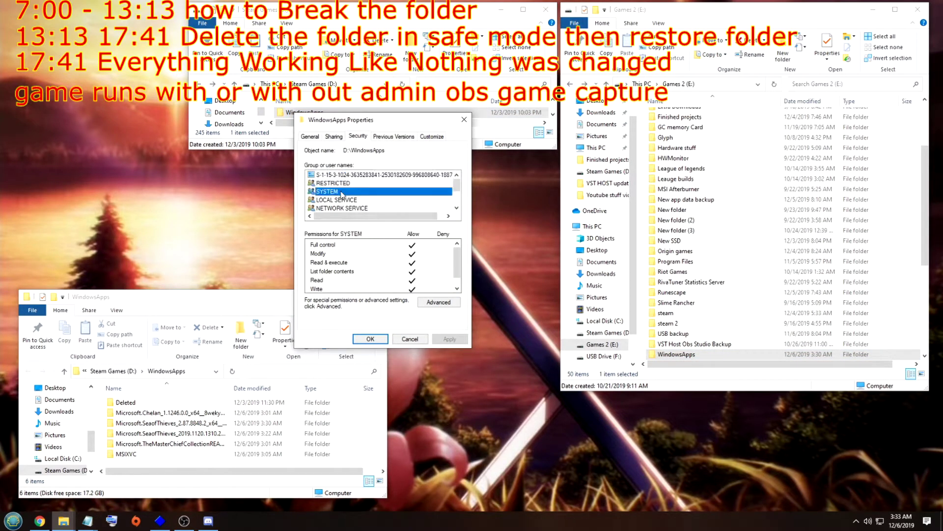
left_click(343, 200)
left_click(350, 207)
left_click(352, 208)
left_click(359, 209)
left_click(364, 209)
left_click(348, 185)
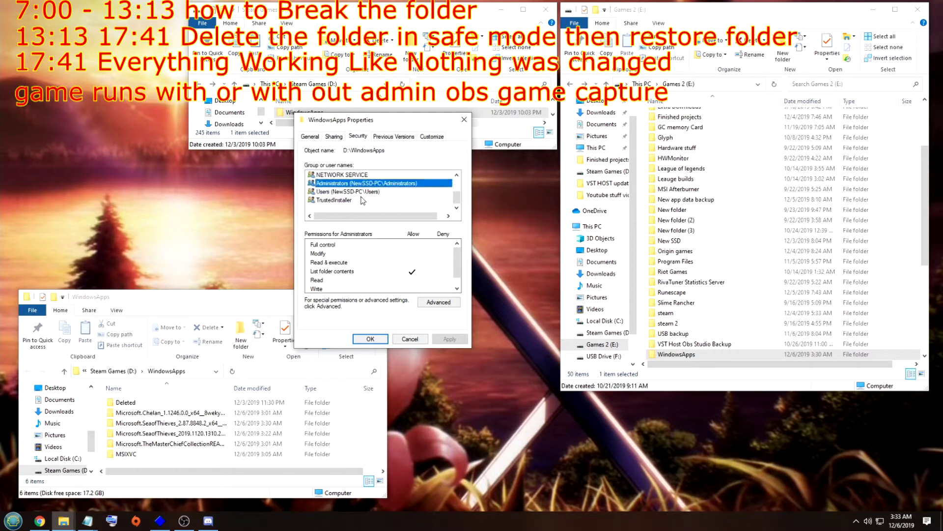
Compare the Administrators, Users and TrustedInstaller permissions on D:\WindowsApps, including special permissions, and close the folder's properties.
key("Down")
key("Down")
key("Up")
key("Up")
key("Up")
key("Down")
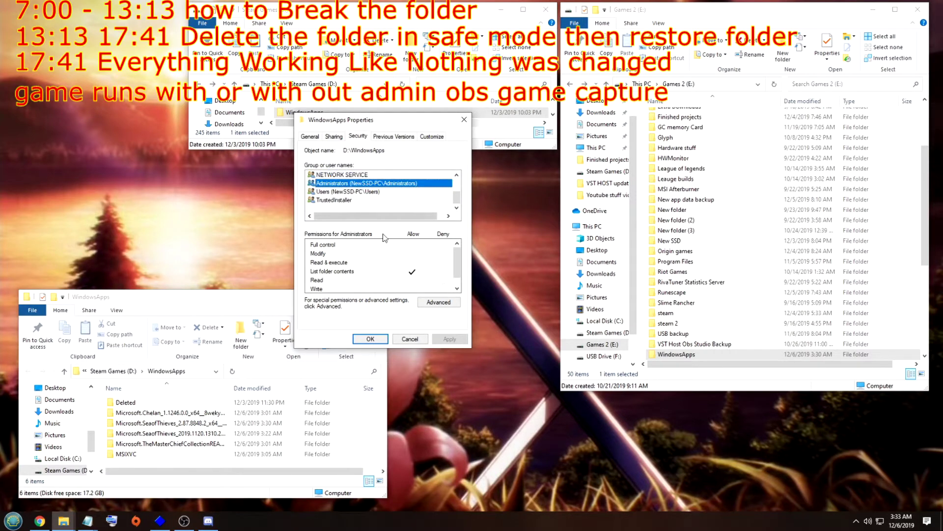
key("Down")
key("Up")
key("Down")
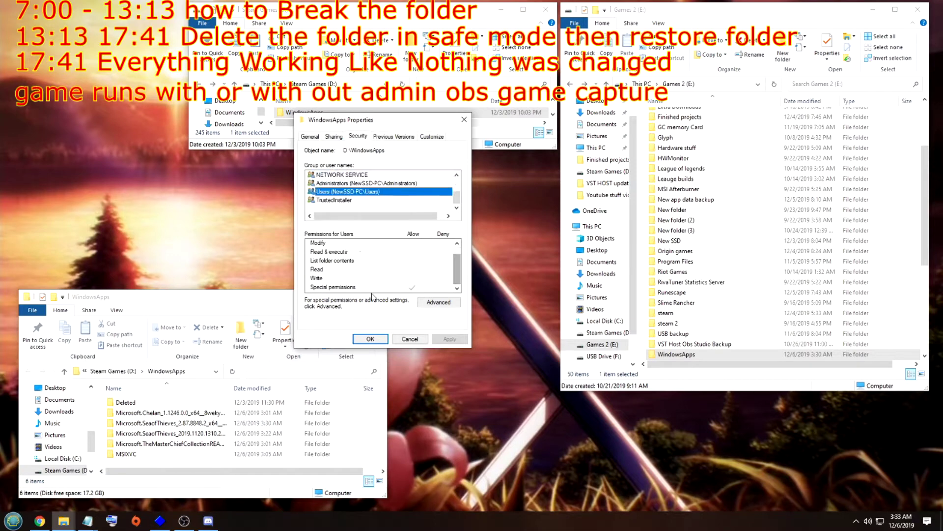
key("Down")
key("Up")
key("Up")
key("Escape")
Inspect the groups in the permission editor of E:\WindowsApps, leave it without changes, and view the folder's advanced security settings.
right_click(713, 354)
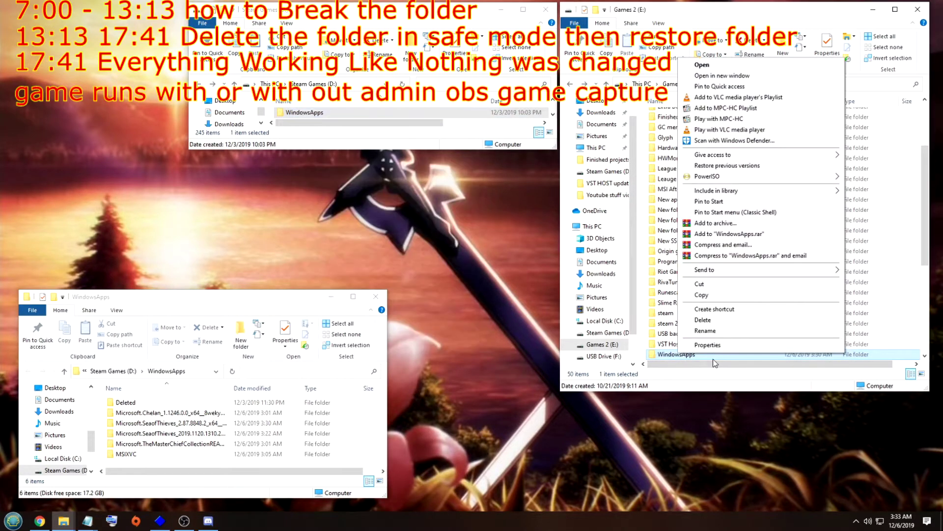
left_click(708, 345)
left_click_drag(751, 129, 538, 134)
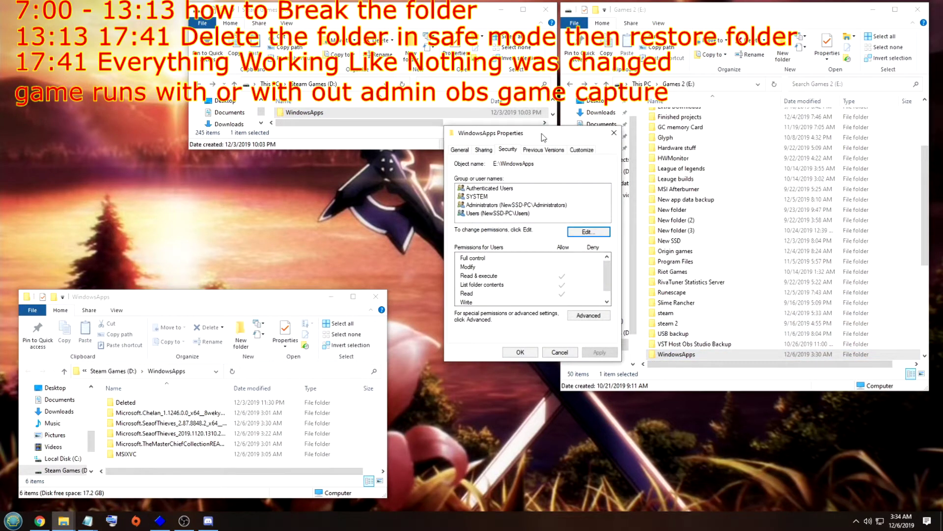
left_click(589, 232)
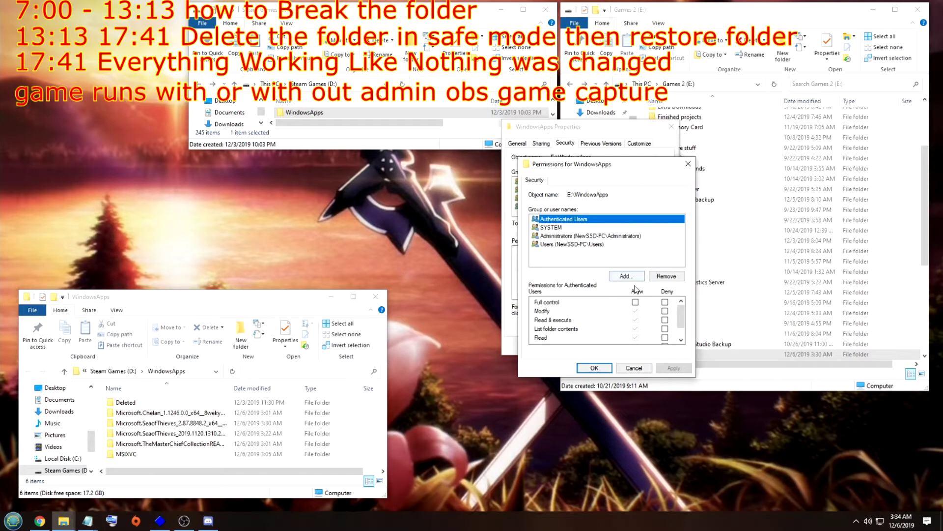
left_click(634, 368)
left_click(642, 310)
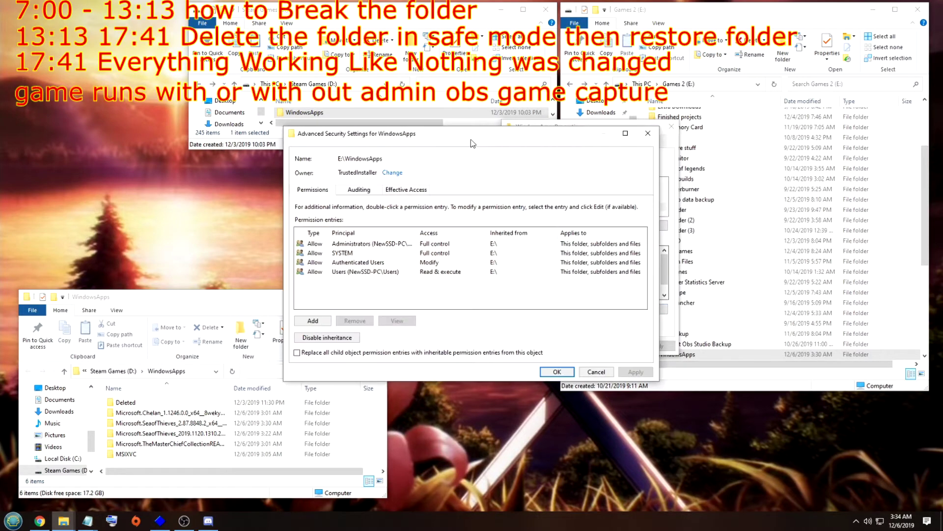
left_click(87, 521)
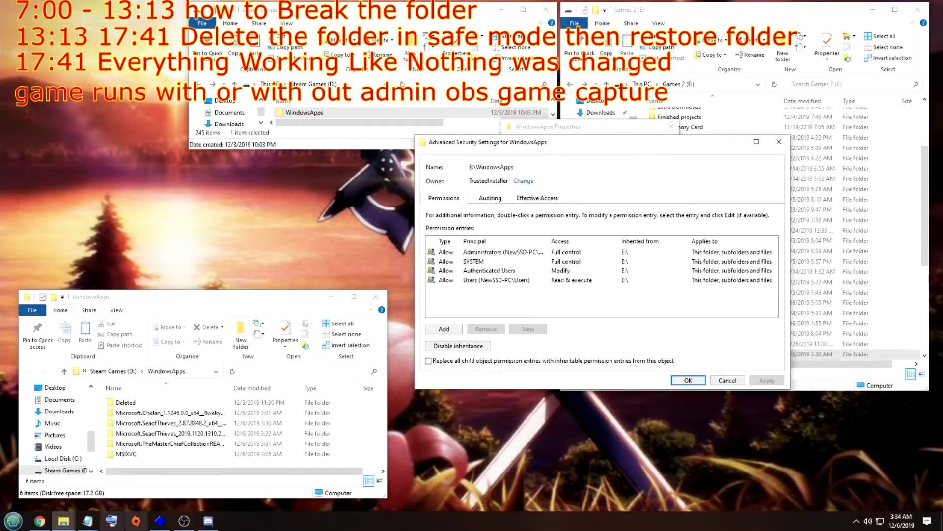
mouse_move(88, 520)
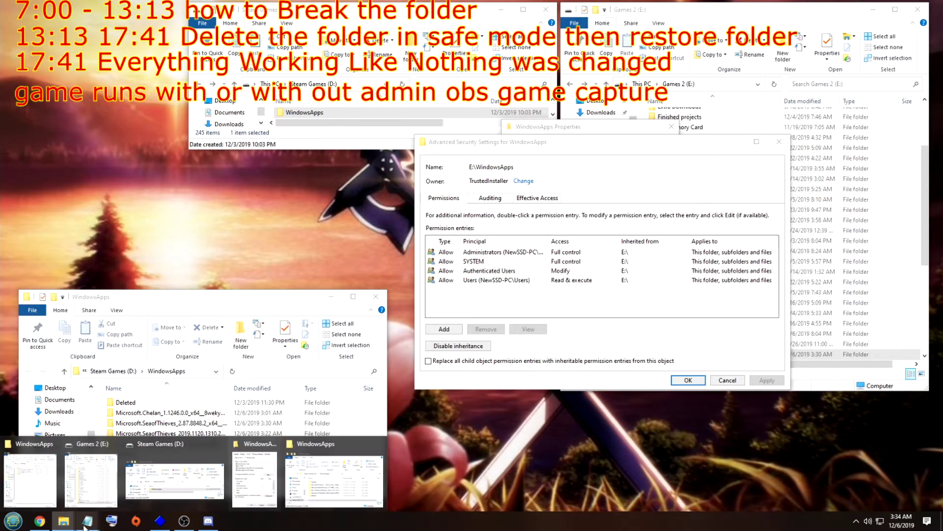
left_click(471, 181)
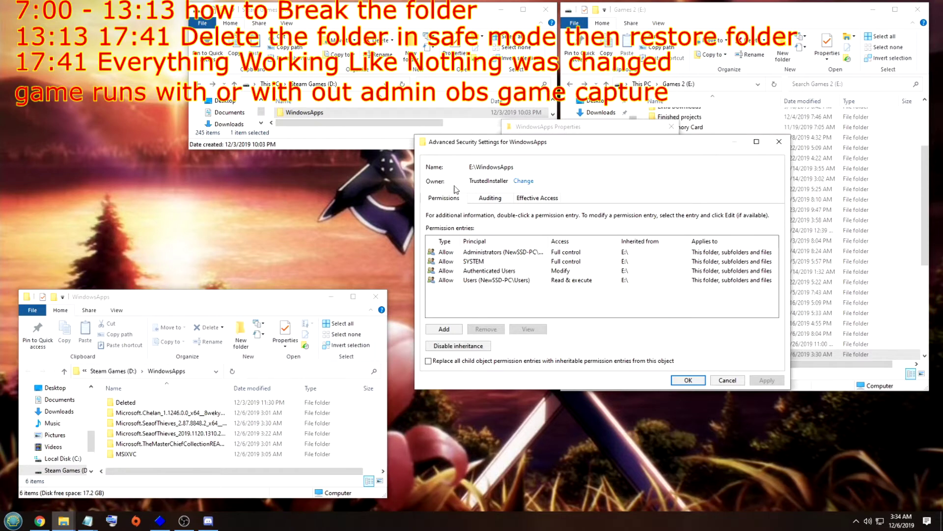
left_click(524, 181)
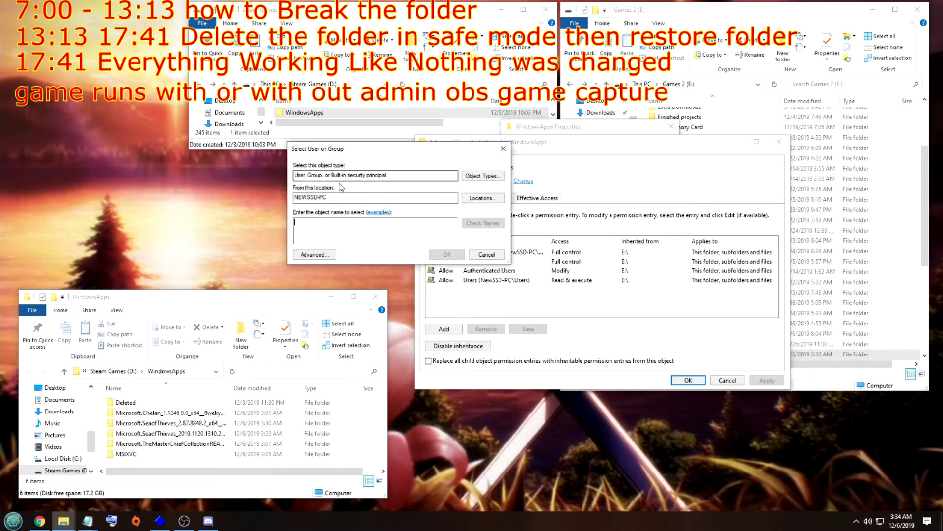
left_click_drag(364, 148, 519, 203)
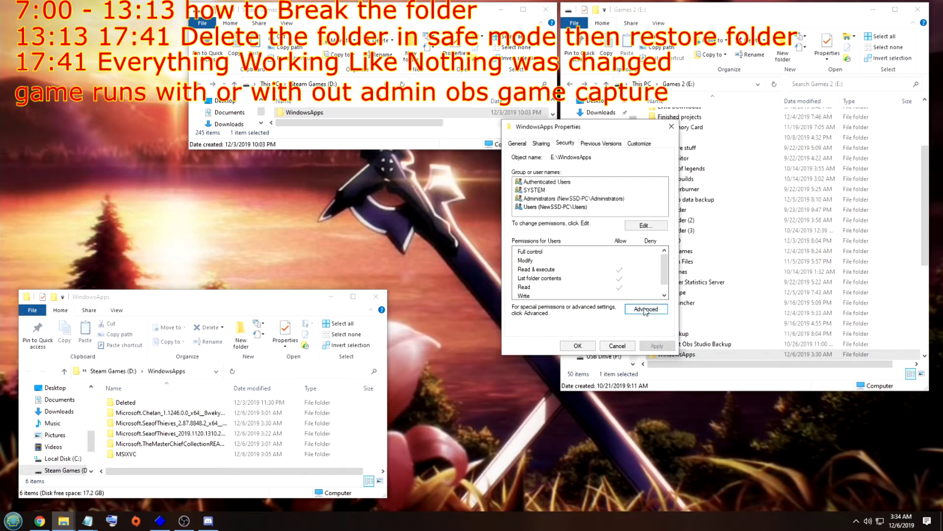
Reopen the security properties of E:\WindowsApps and bring up its advanced security settings.
right_click(674, 352)
left_click(702, 342)
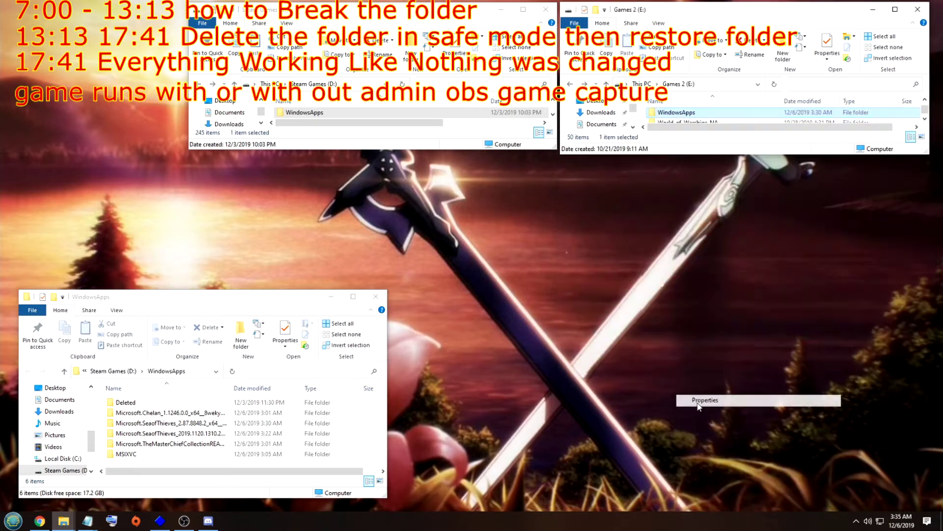
left_click_drag(723, 401, 613, 171)
left_click(633, 185)
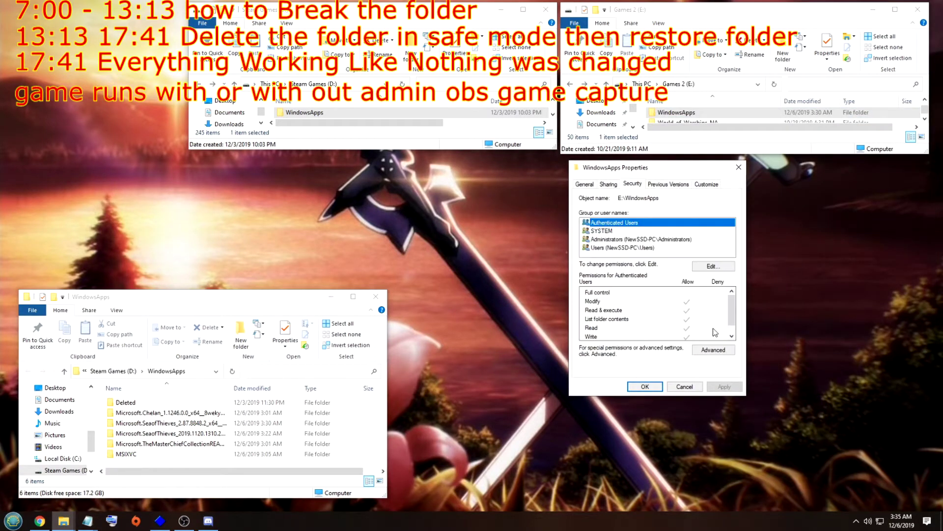
left_click(713, 349)
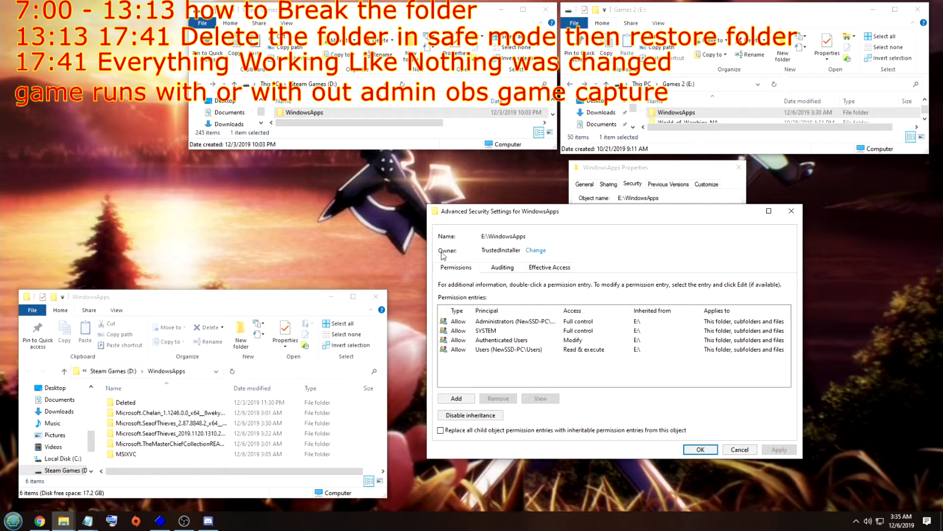
Set the owner of E:\WindowsApps to NT SERVICE\TrustedInstaller, replacing the owner on subcontainers and all child object permission entries, and apply it.
left_click(535, 250)
type("NT SERVICE\\TrustedInstaller")
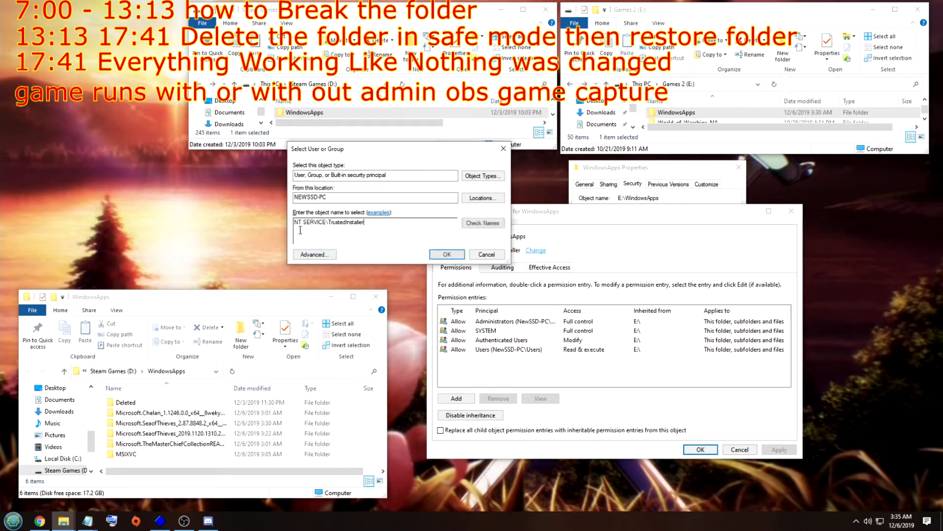
key("ctrl+a")
key("super+c")
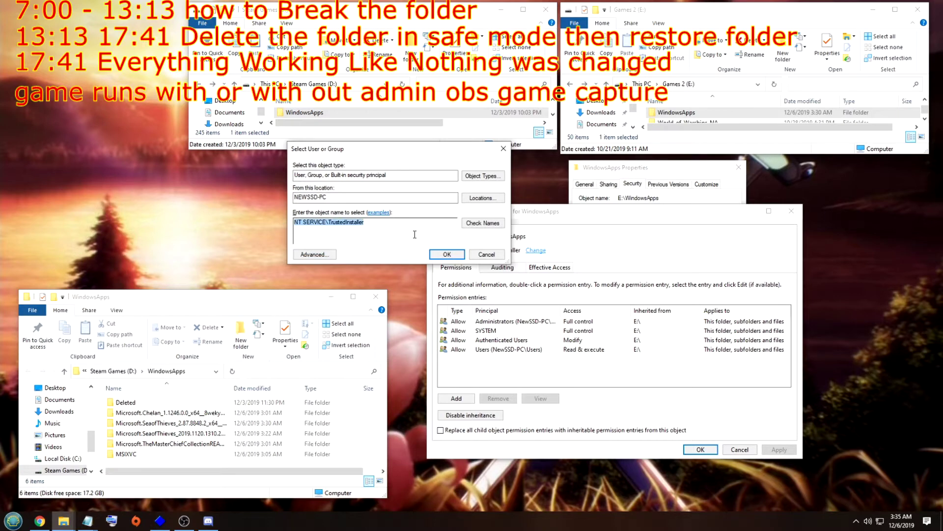
left_click(443, 255)
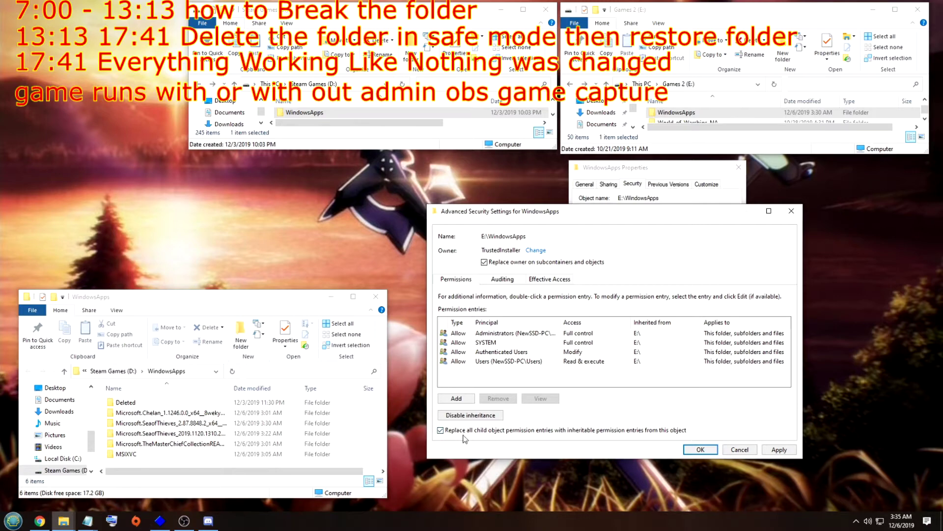
left_click(779, 449)
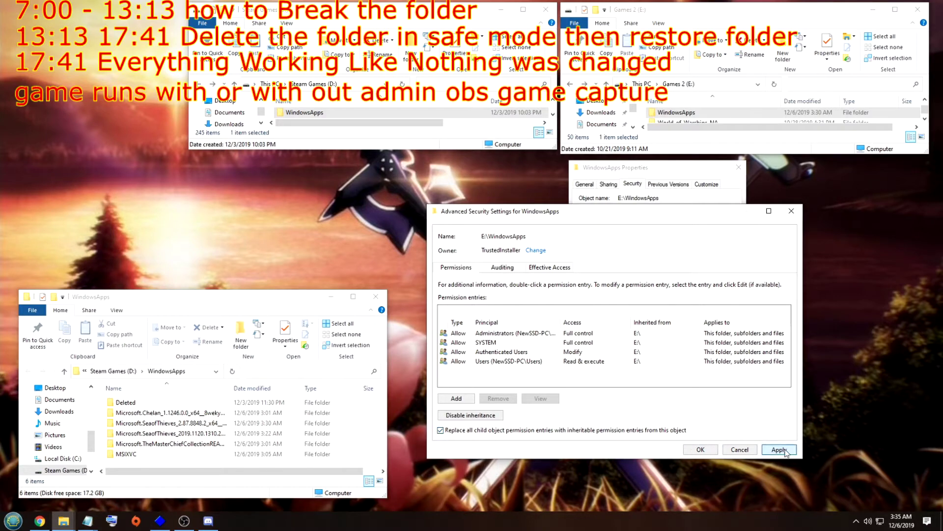
left_click(516, 307)
left_click(549, 298)
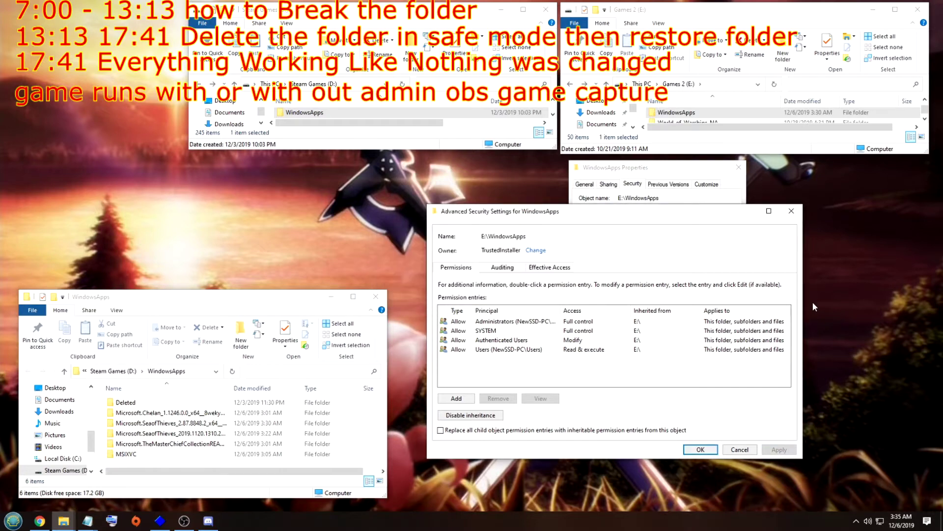
Add an Allow permission entry for NT SERVICE\TrustedInstaller on E:\WindowsApps with full control over this folder, subfolders and files.
left_click(456, 399)
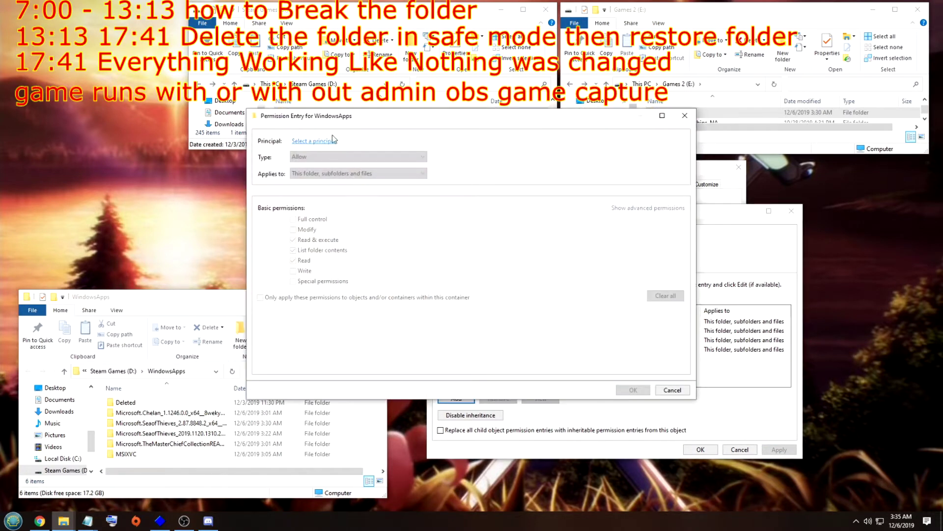
left_click_drag(332, 116, 524, 205)
left_click(506, 230)
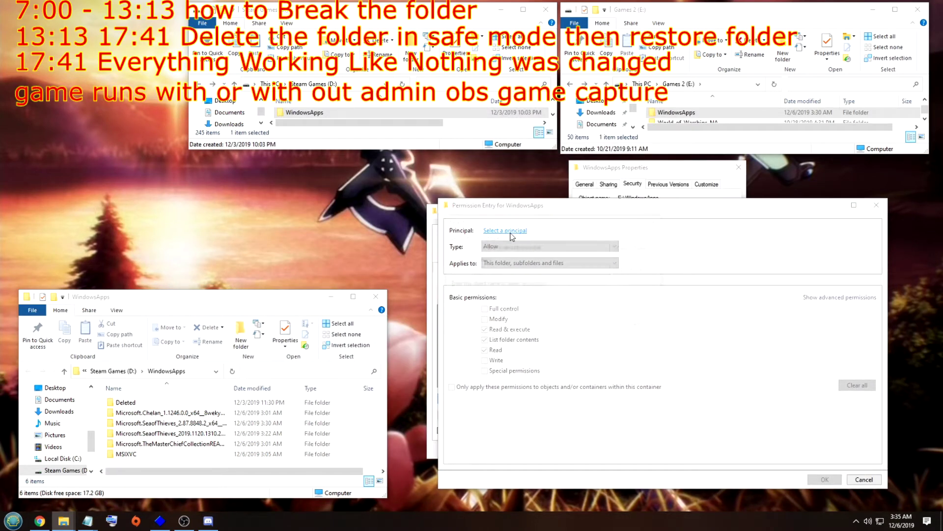
right_click(479, 295)
left_click(501, 327)
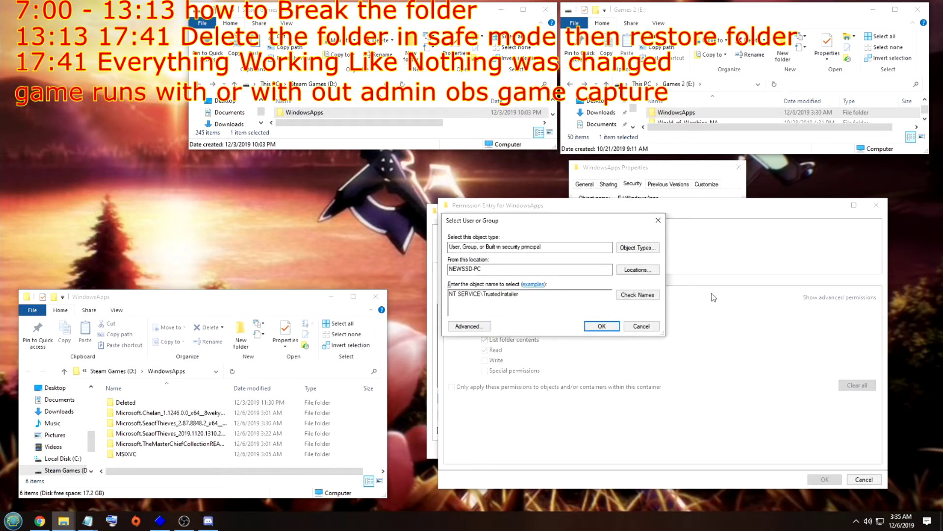
left_click(602, 330)
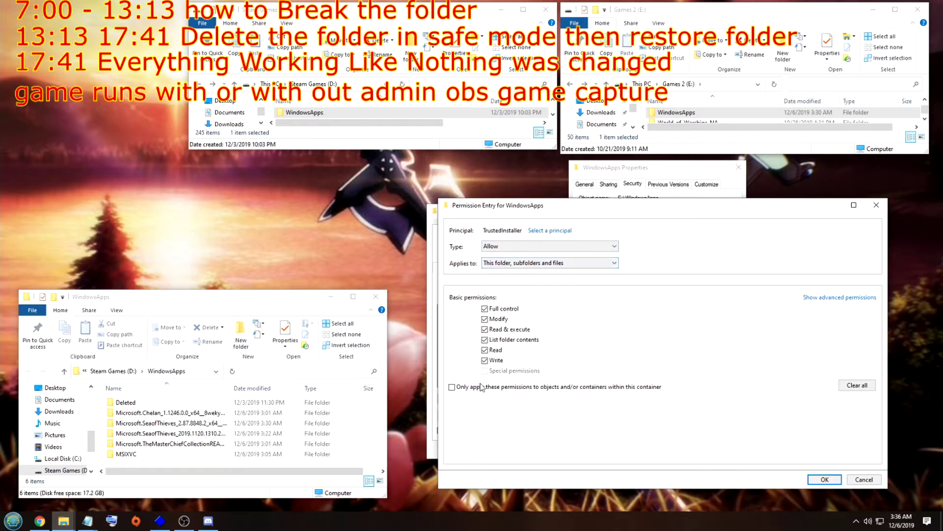
left_click(825, 479)
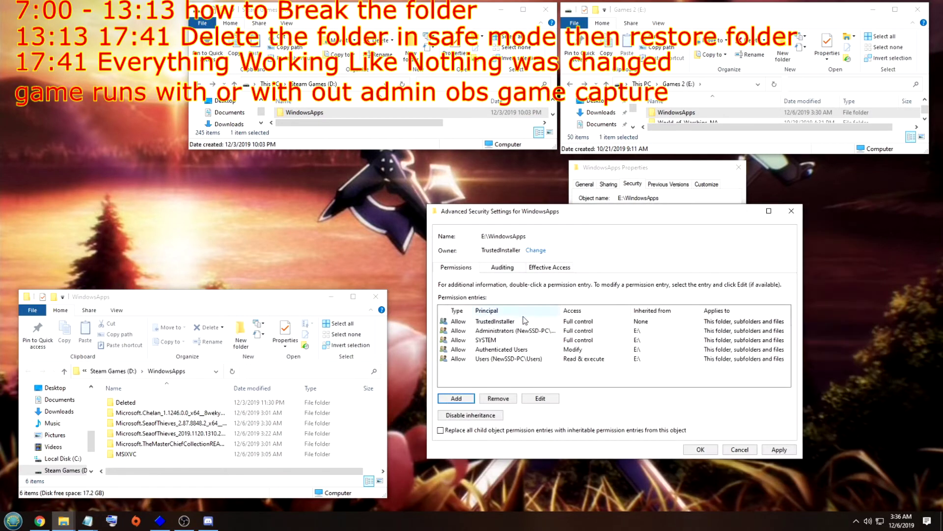
Replace all child object permission entries with inheritable ones from E:\WindowsApps and apply the permissions including the TrustedInstaller entry.
left_click(440, 430)
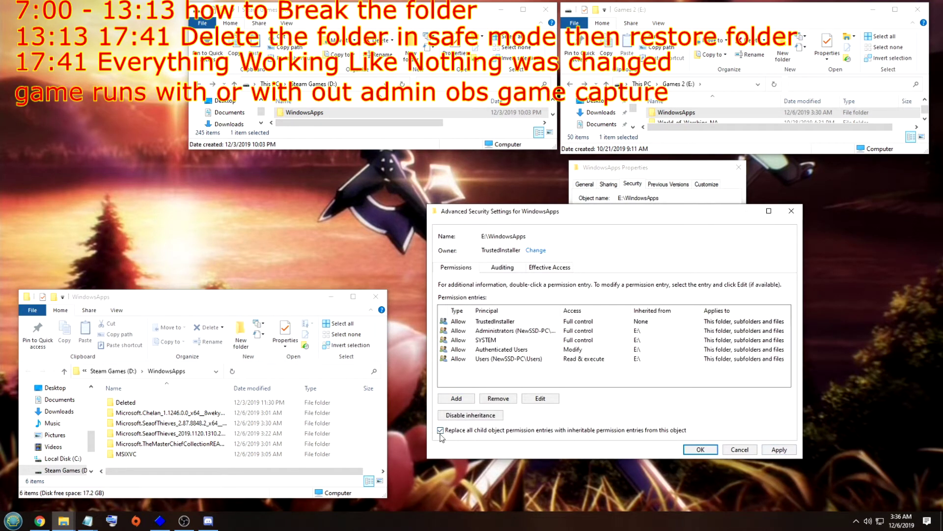
left_click(488, 322)
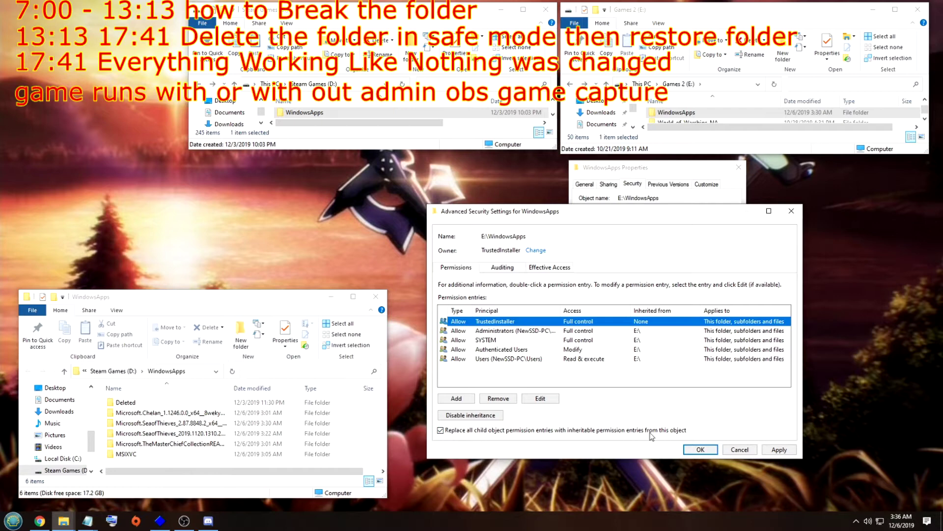
left_click(786, 450)
left_click(509, 305)
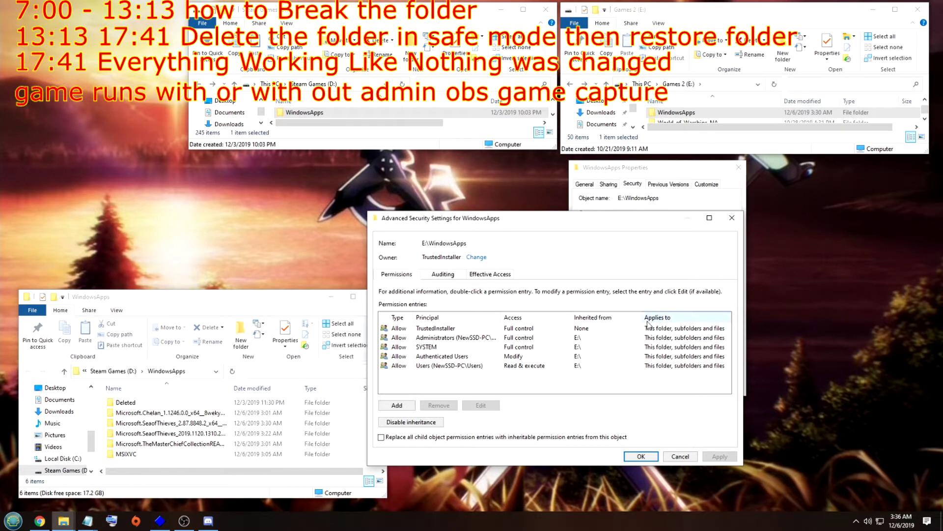
Examine the inherited Administrators and Users permission entries of E:\WindowsApps.
left_click(421, 337)
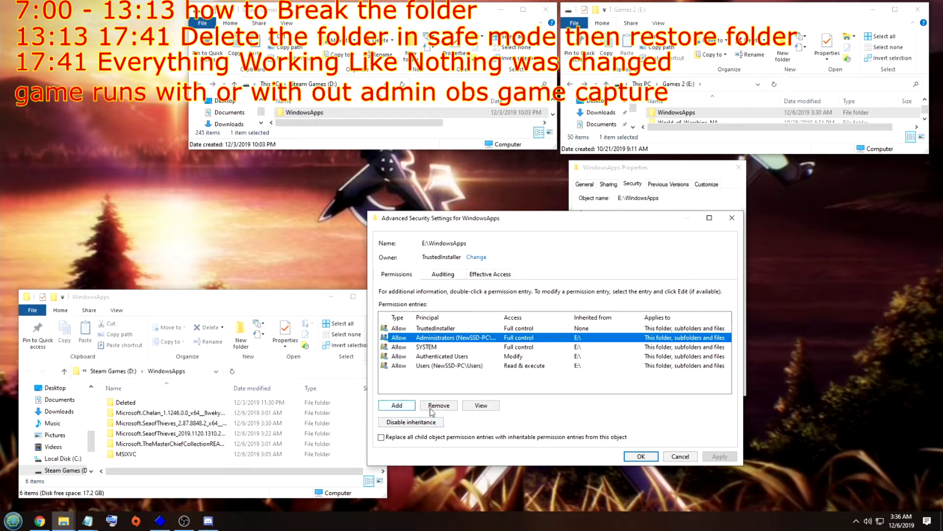
double_click(481, 338)
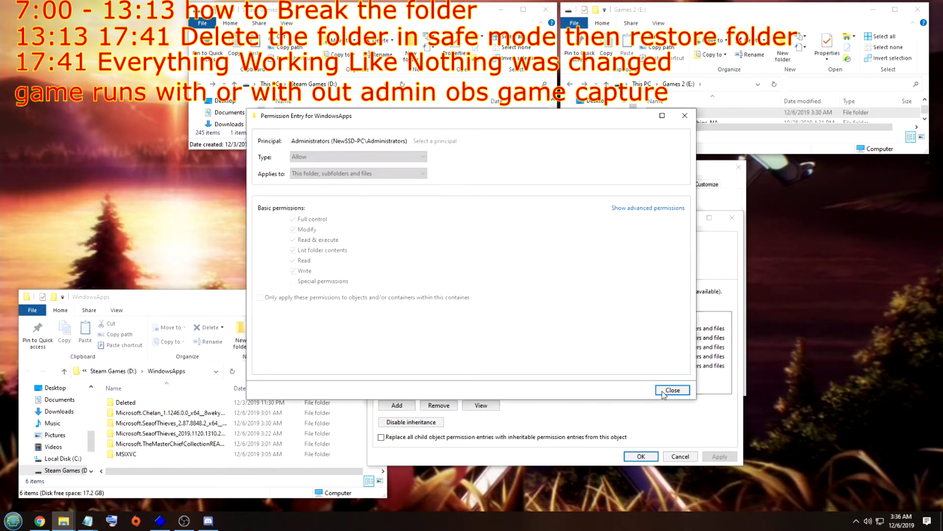
left_click(664, 393)
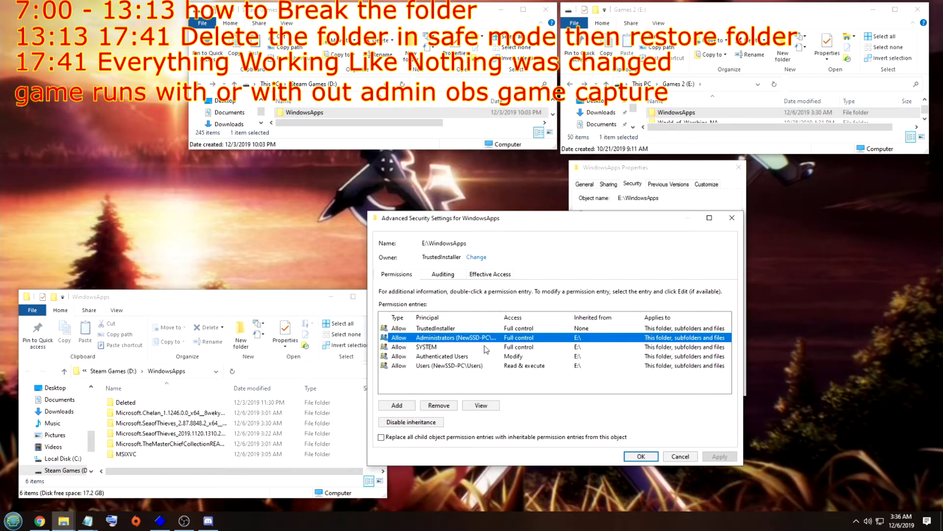
double_click(454, 366)
left_click(668, 393)
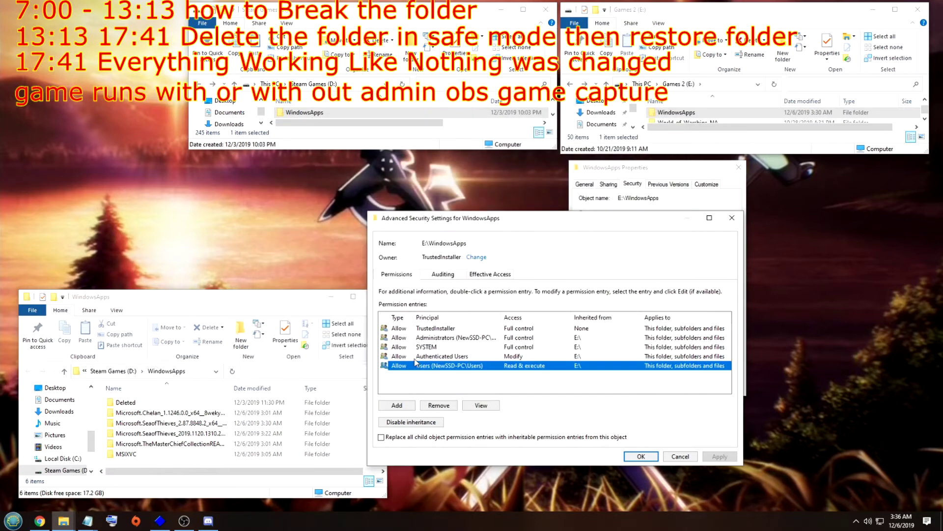
Find the NEWSSD-PC\Administrators group and set it as owner of E:\WindowsApps, replacing the owner on subcontainers and objects.
left_click(476, 258)
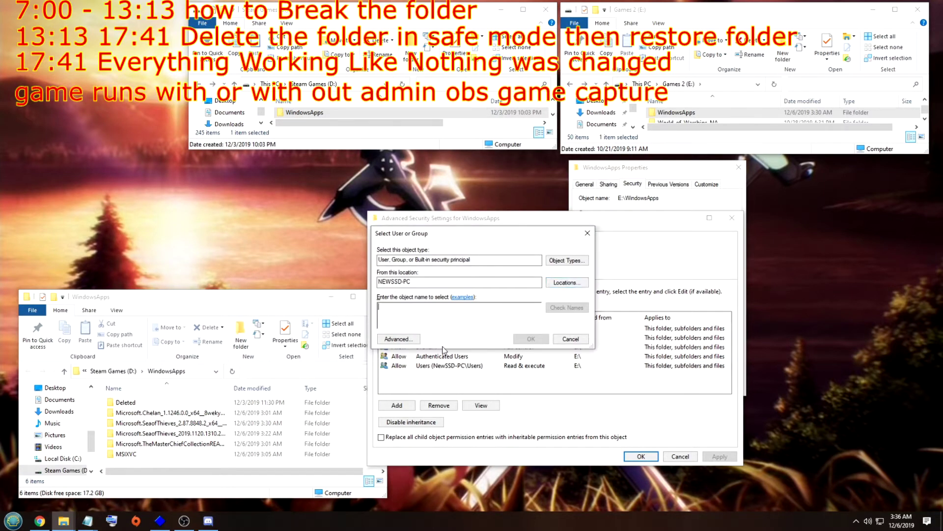
left_click(399, 338)
left_click(599, 325)
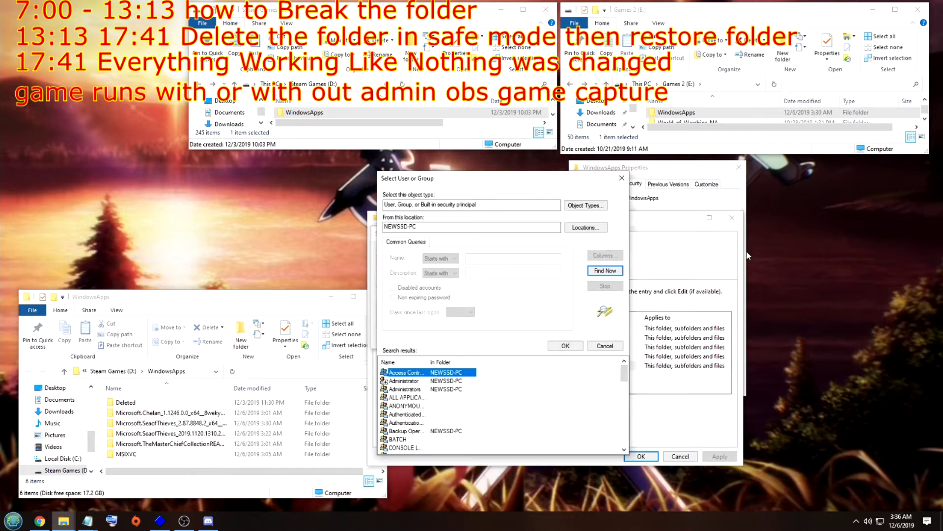
left_click(444, 389)
left_click_drag(428, 362, 442, 361)
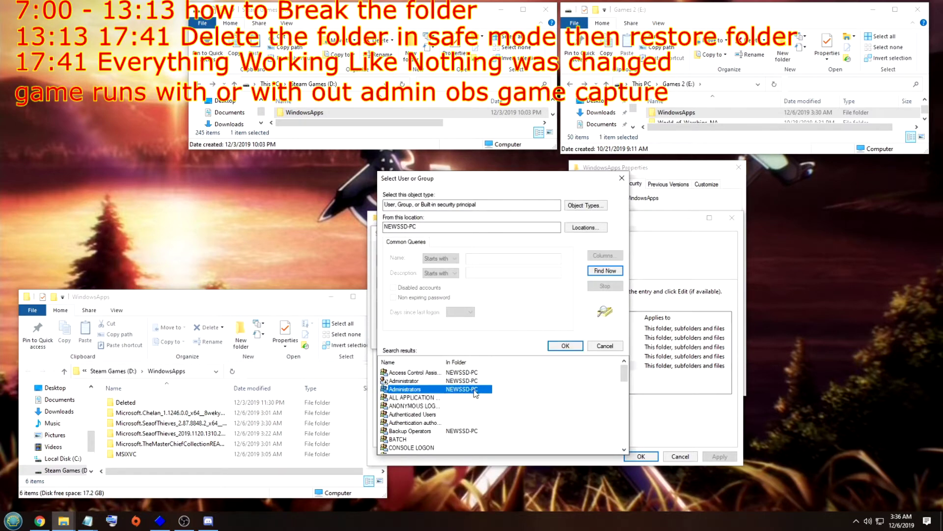
double_click(403, 389)
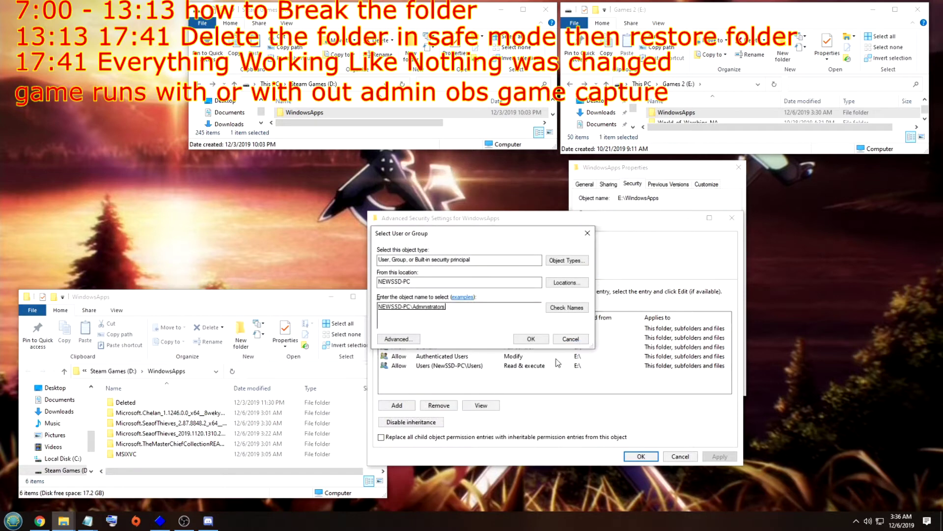
left_click(531, 339)
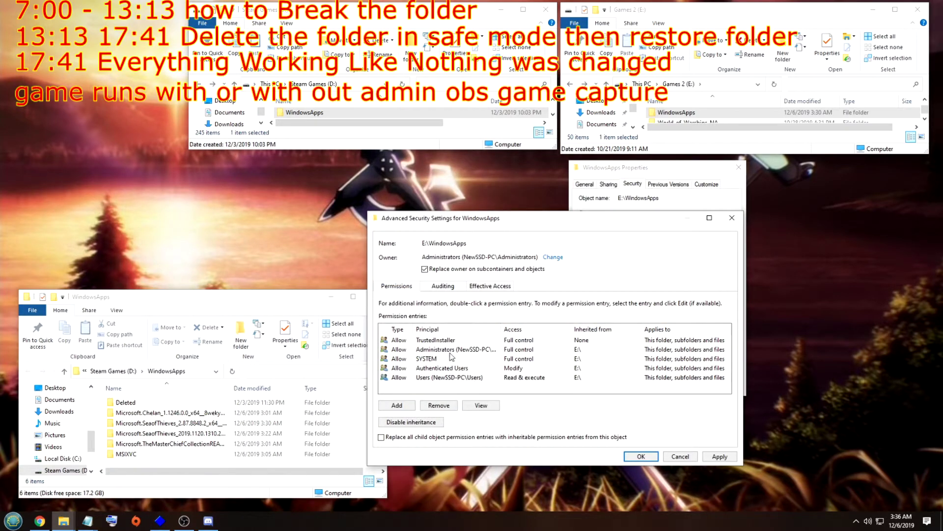
Inspect the details of the inherited Administrators permission entry on E:\WindowsApps.
left_click(450, 351)
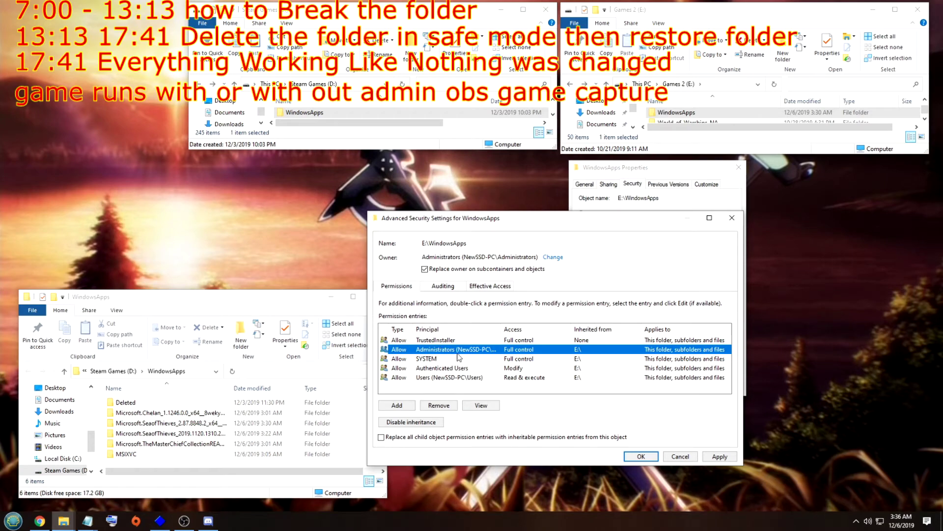
double_click(458, 351)
left_click(673, 390)
double_click(462, 350)
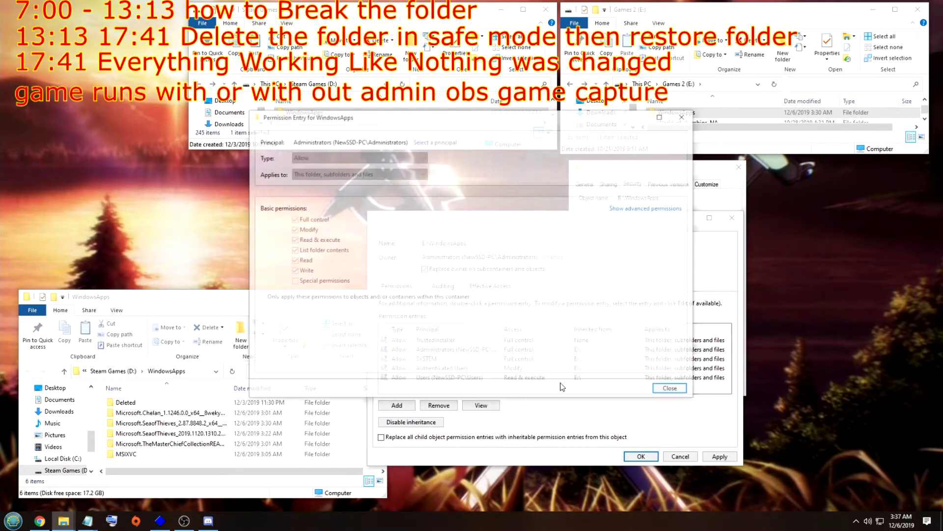
left_click(664, 390)
Add an Allow permission entry for NEWSSD-PC\Administrators with full control over this folder, subfolders and files.
left_click(397, 405)
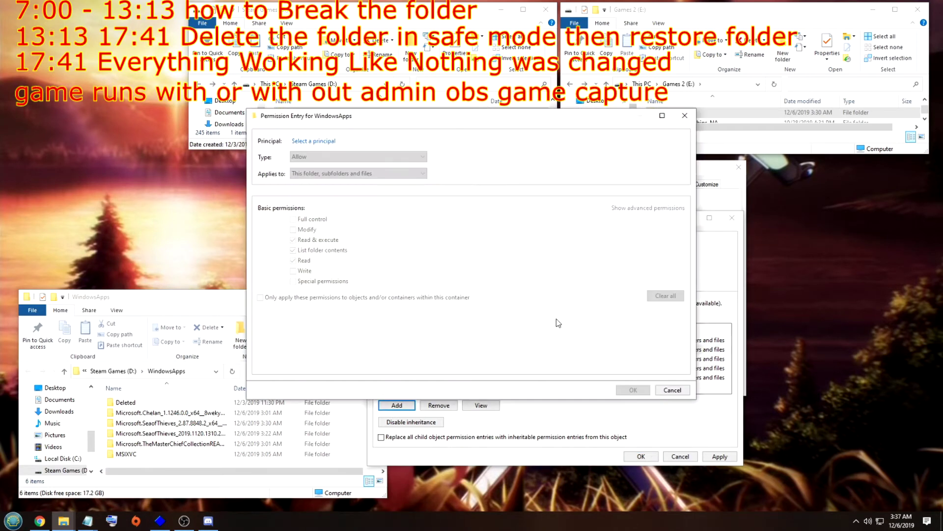
left_click(299, 144)
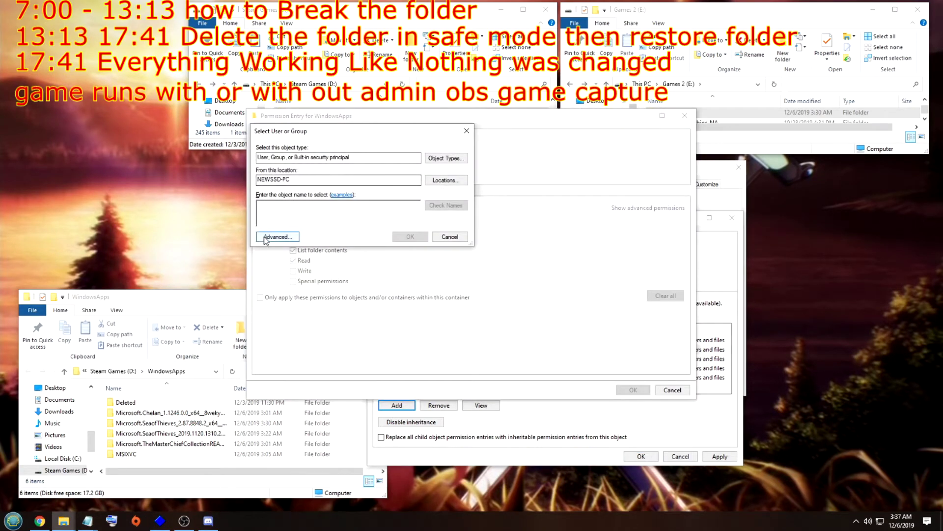
left_click(482, 238)
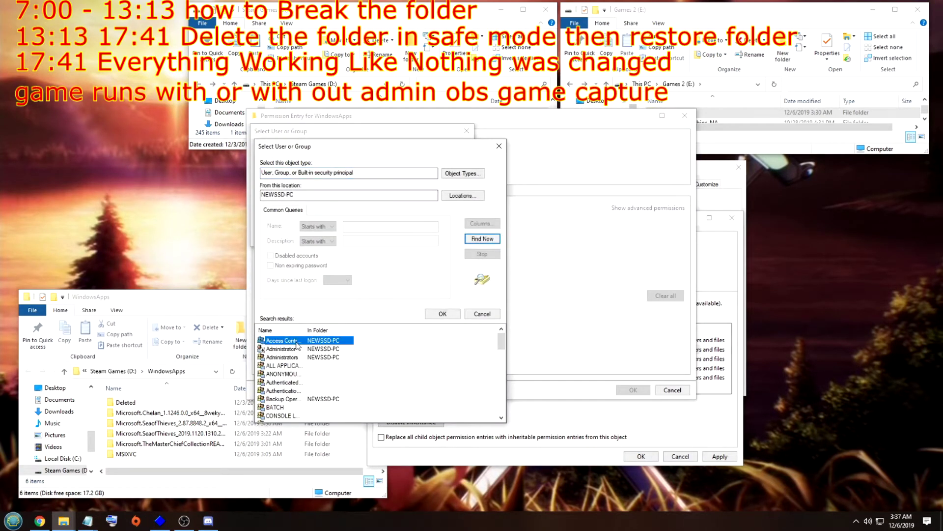
left_click(283, 357)
double_click(284, 359)
left_click(408, 236)
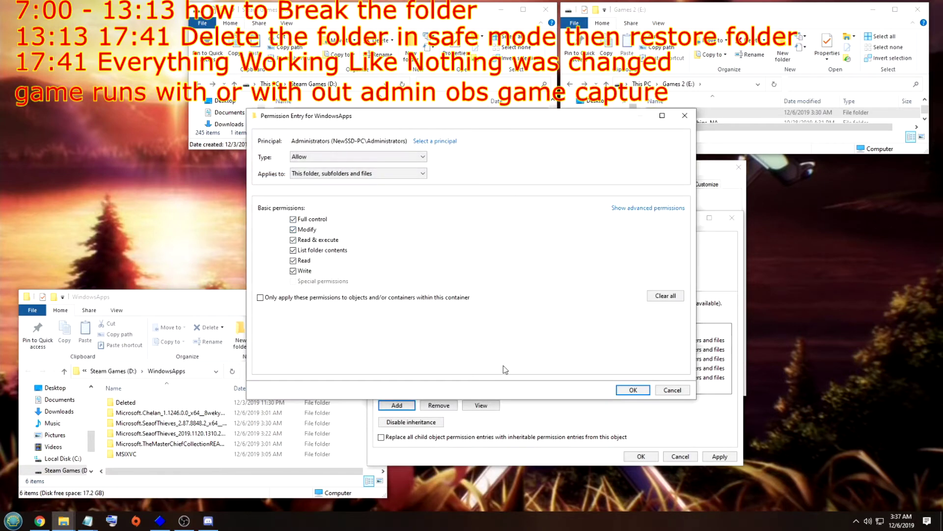
left_click(633, 392)
Replace all child object permission entries from E:\WindowsApps and apply the Administrators ownership and permission changes.
left_click(382, 437)
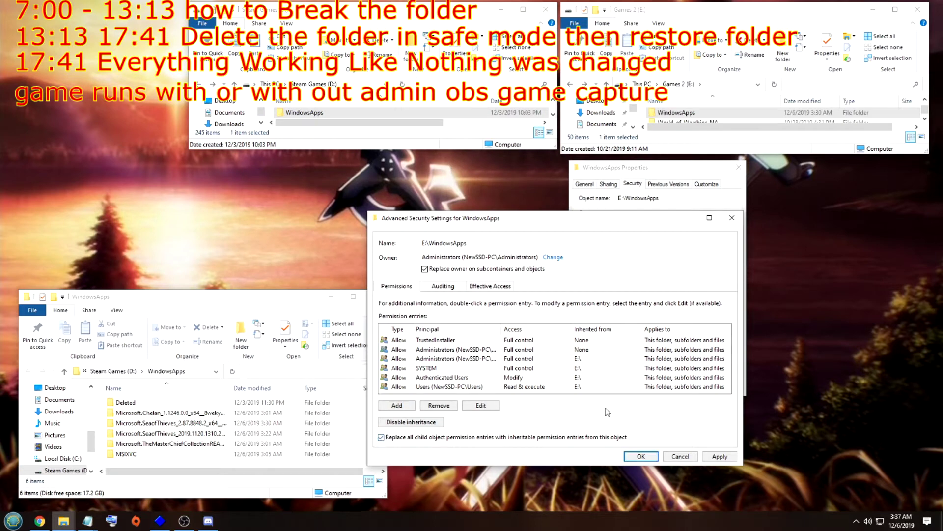
left_click(720, 456)
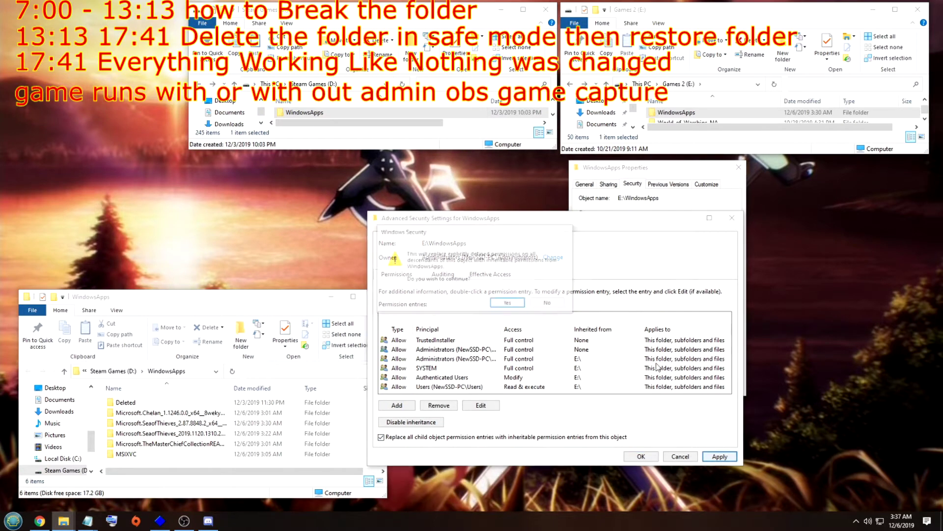
left_click(506, 304)
Compare the explicit Administrators permission entry with the inherited one, and check the Users entry.
left_click(476, 338)
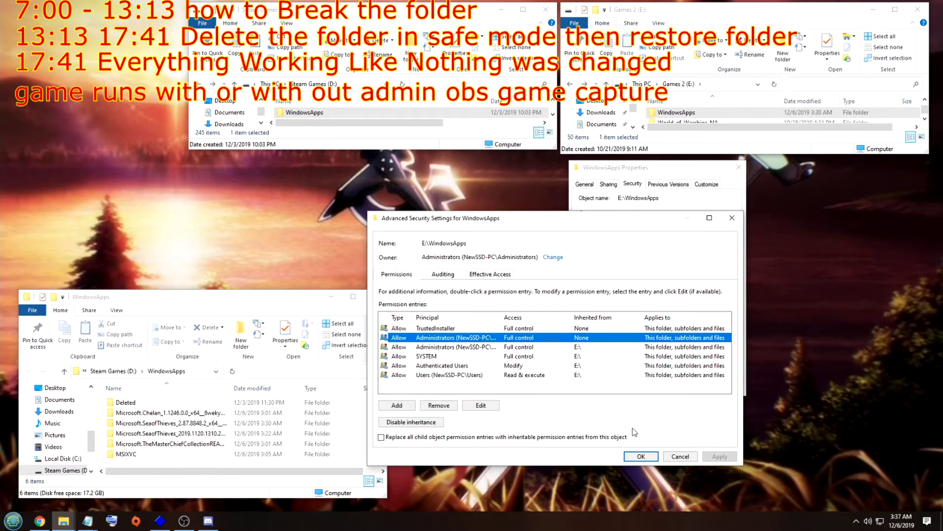
key("Down")
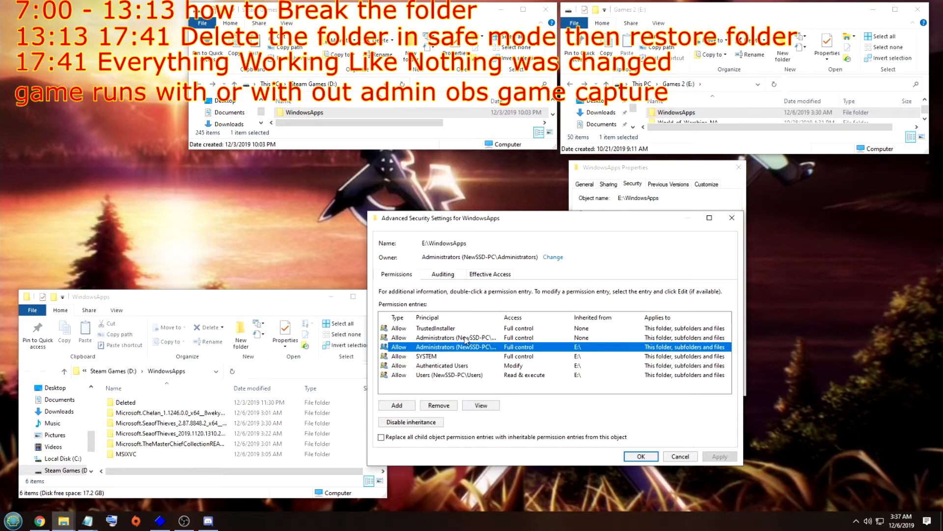
left_click(466, 338)
left_click(486, 405)
left_click_drag(372, 117, 485, 95)
left_click(745, 368)
left_click(466, 347)
left_click(461, 338)
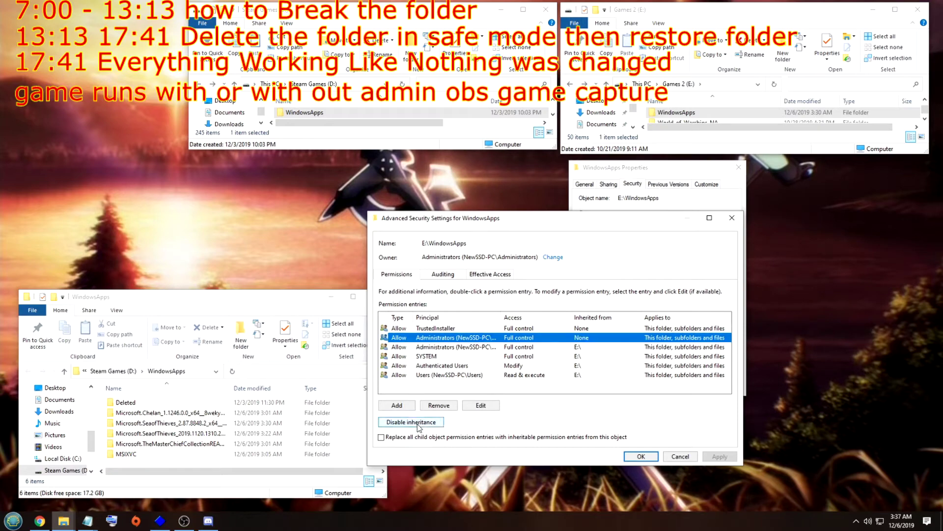
key("Down")
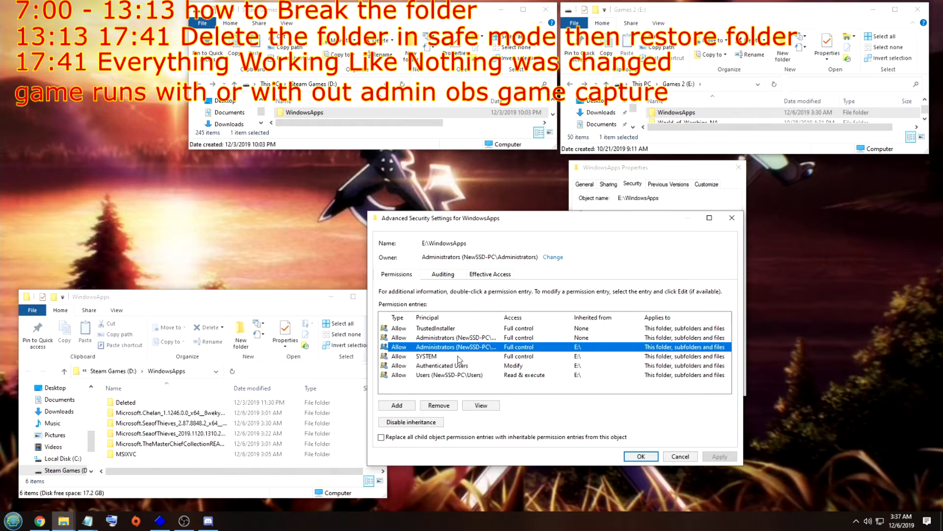
left_click(453, 375)
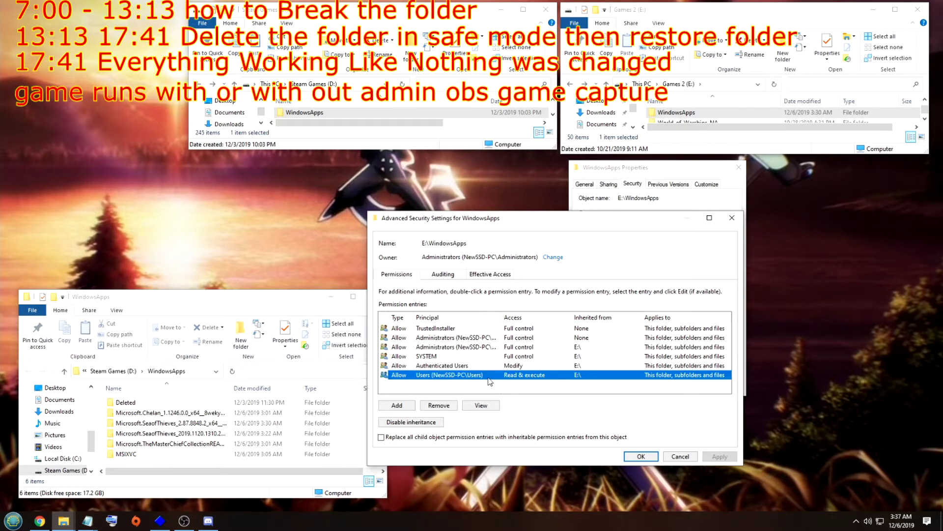
Find the NEWSSD-PC\Users group and set it as owner of E:\WindowsApps, replacing the owner on subcontainers and objects.
left_click(553, 257)
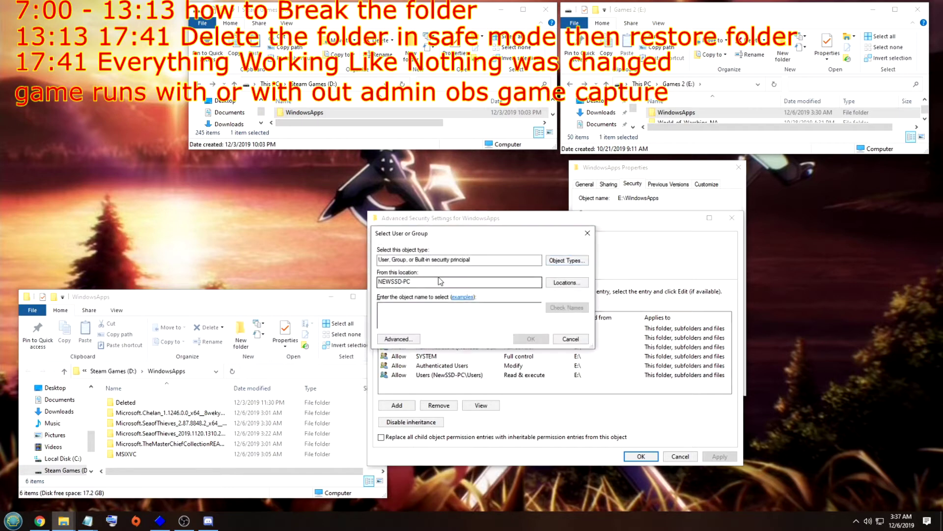
left_click(398, 339)
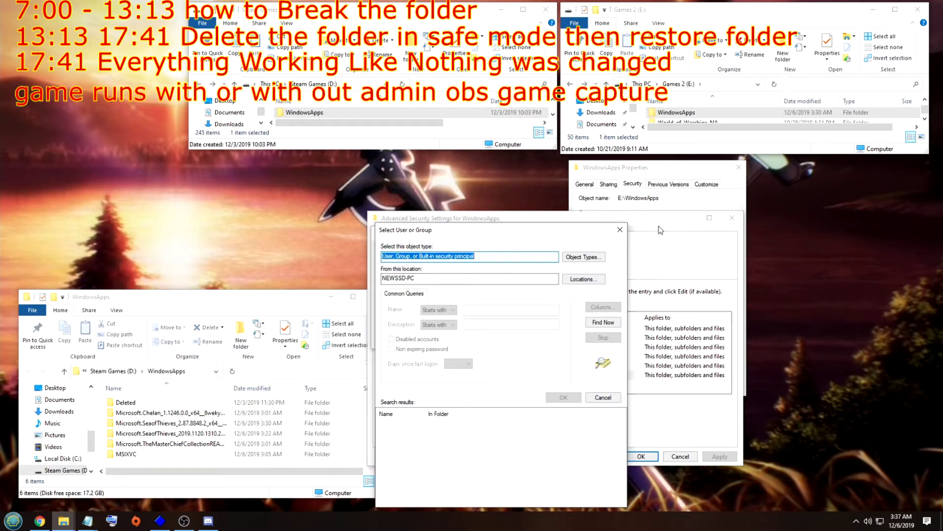
left_click_drag(532, 235, 569, 160)
left_click(640, 246)
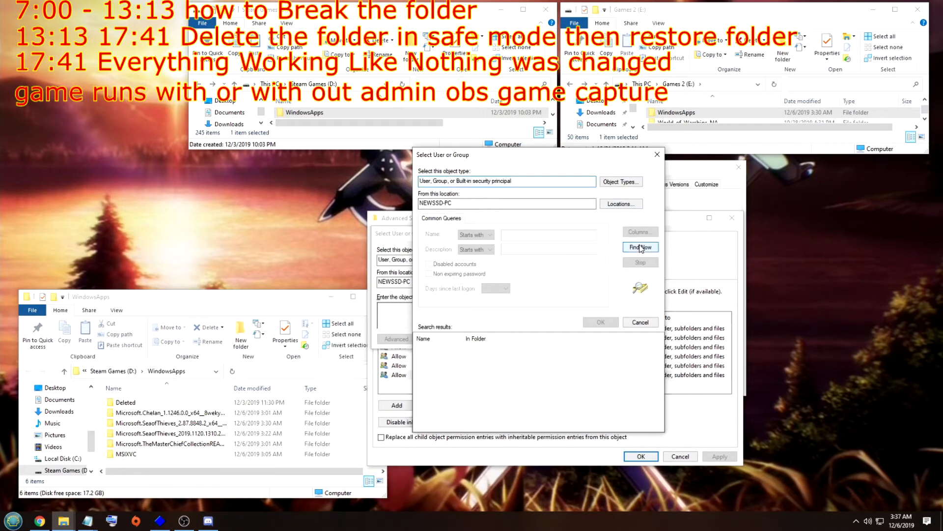
scroll(476, 386, "down", 5)
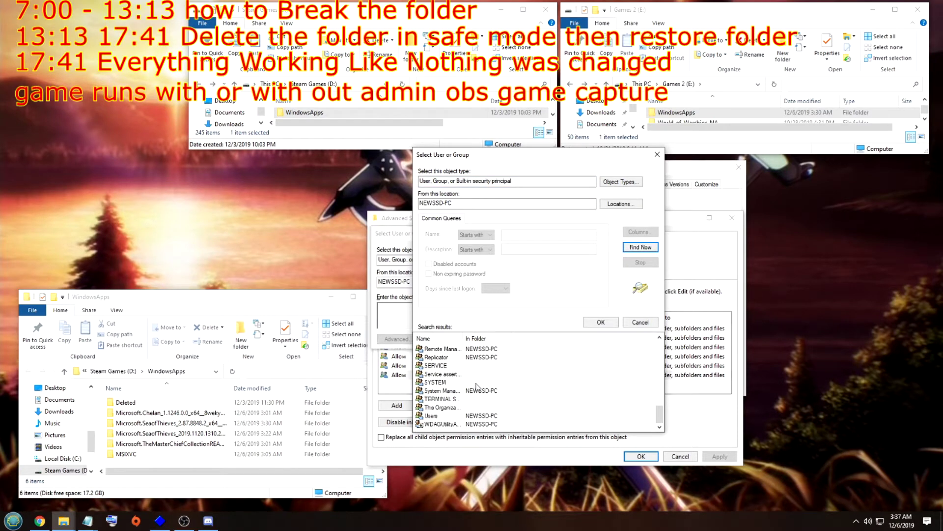
left_click(452, 417)
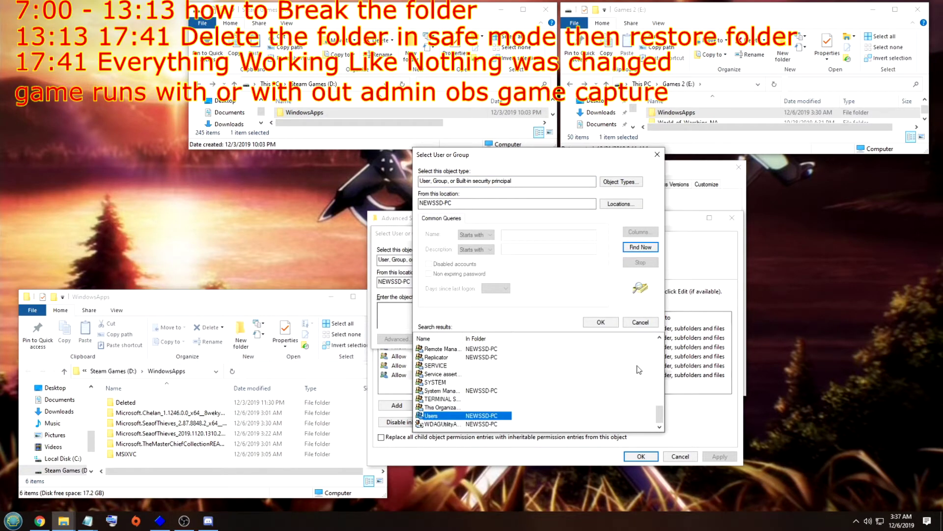
left_click(600, 322)
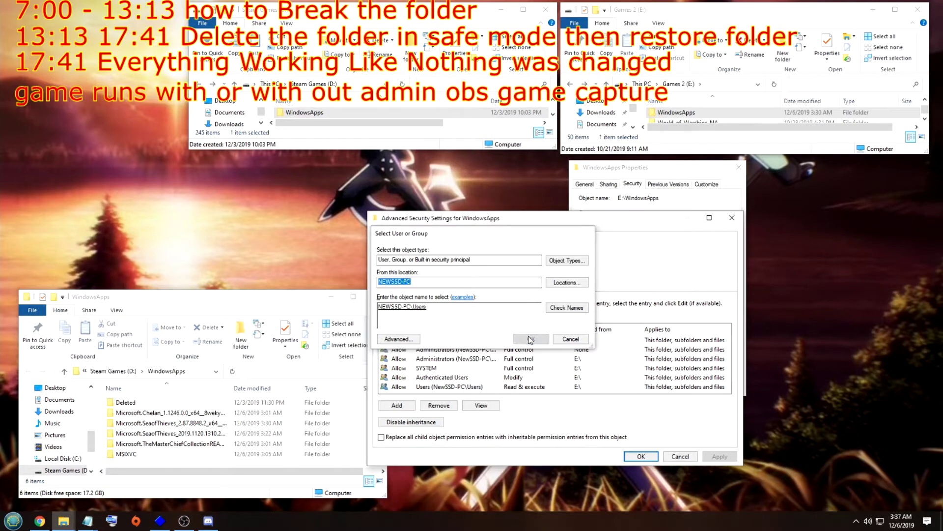
left_click(531, 339)
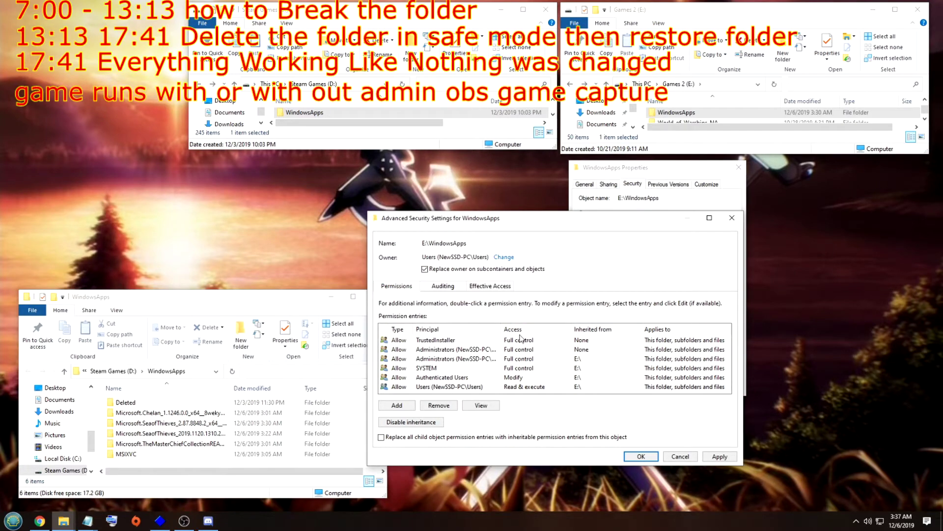
Check the inherited Users permission entry and apply the ownership change to E:\WindowsApps without adding a new entry.
double_click(546, 386)
left_click(672, 389)
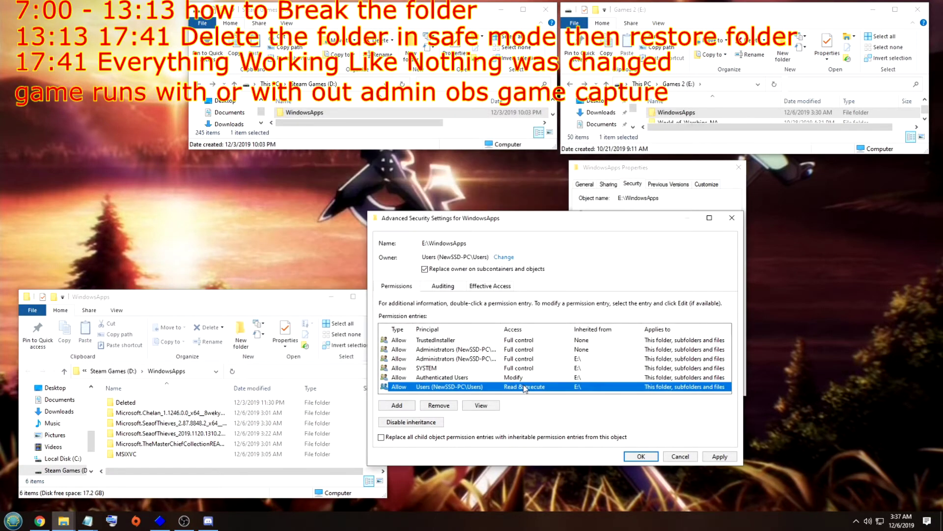
left_click(397, 406)
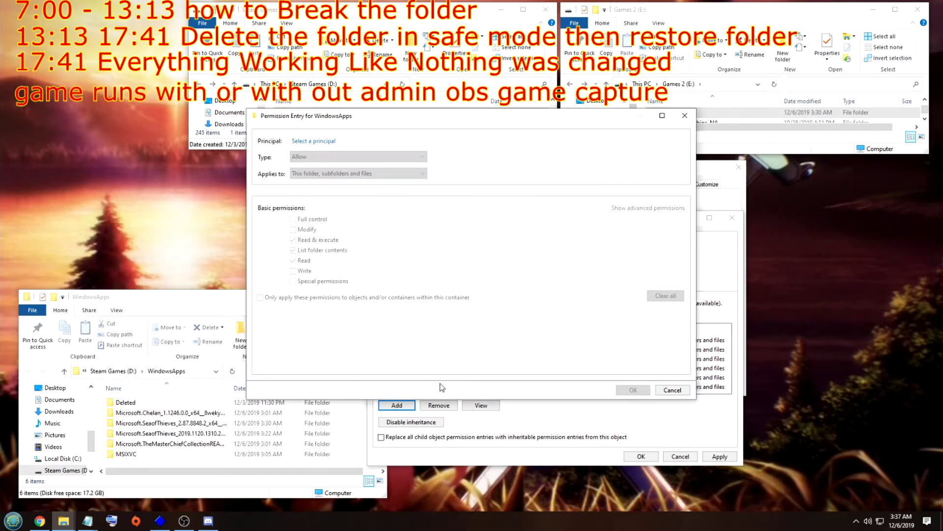
left_click(673, 389)
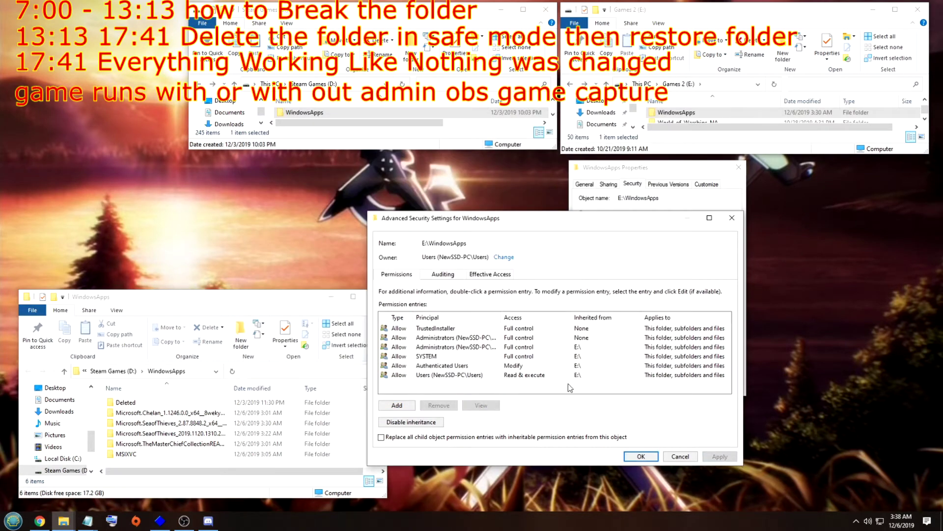
Inspect the inherited Administrators and Users permission entries of E:\WindowsApps.
double_click(523, 347)
left_click(672, 390)
double_click(603, 375)
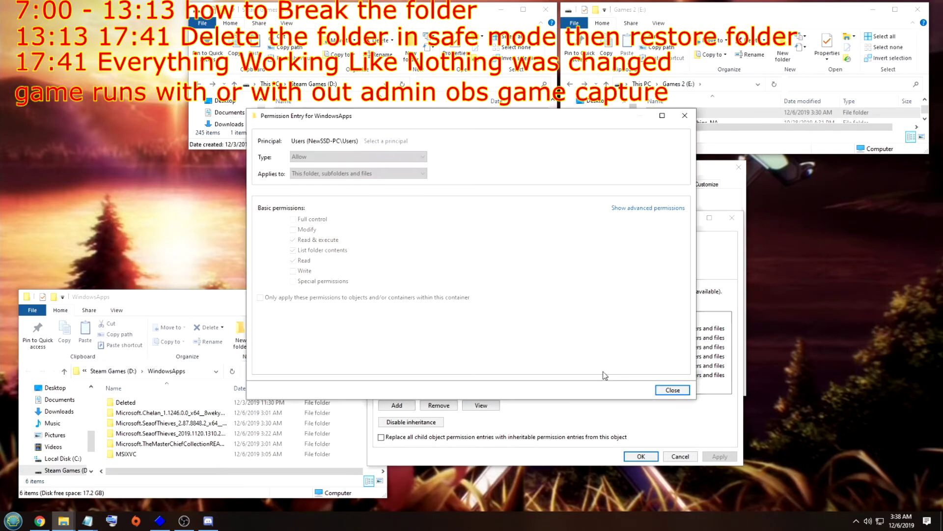
left_click(673, 390)
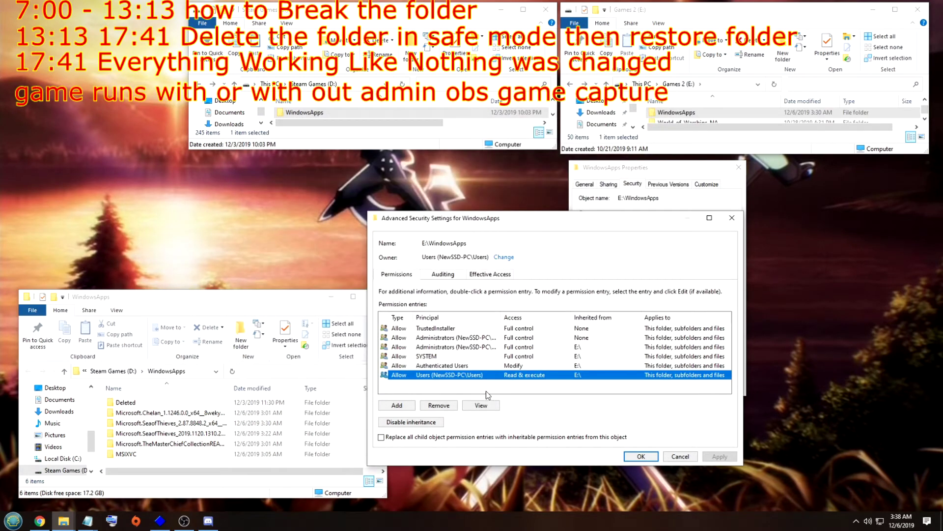
Add an Allow permission entry granting the NEWSSD-PC\Users group Full control over E:\WindowsApps, its subfolders and files.
left_click(393, 406)
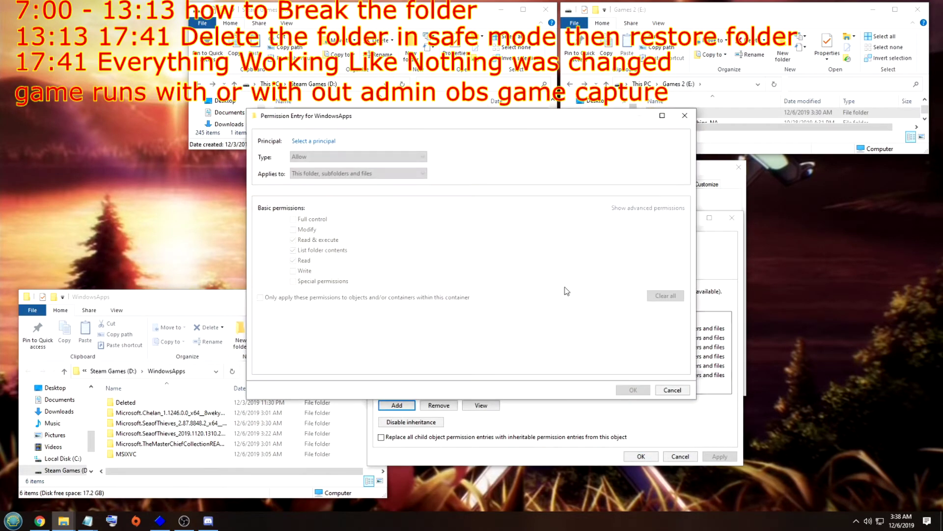
left_click(314, 142)
left_click(275, 234)
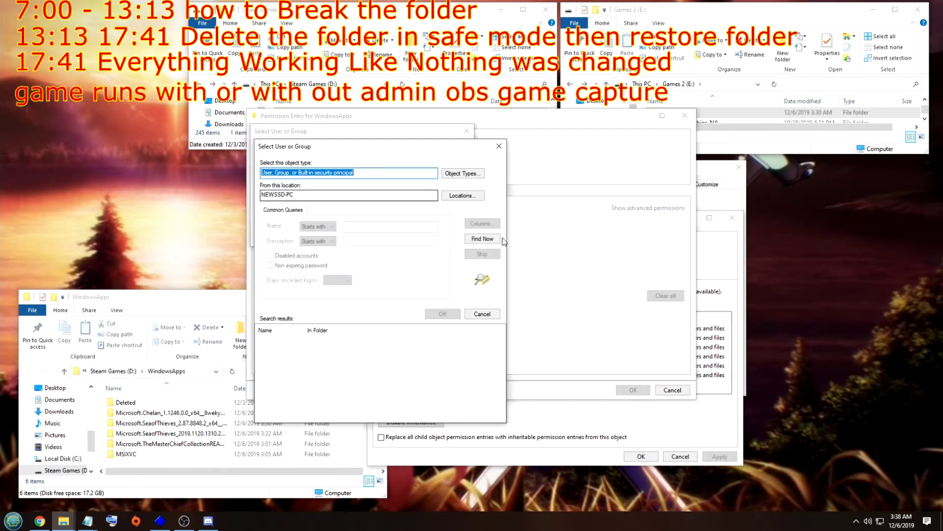
left_click(483, 239)
scroll(501, 353, "down", 10)
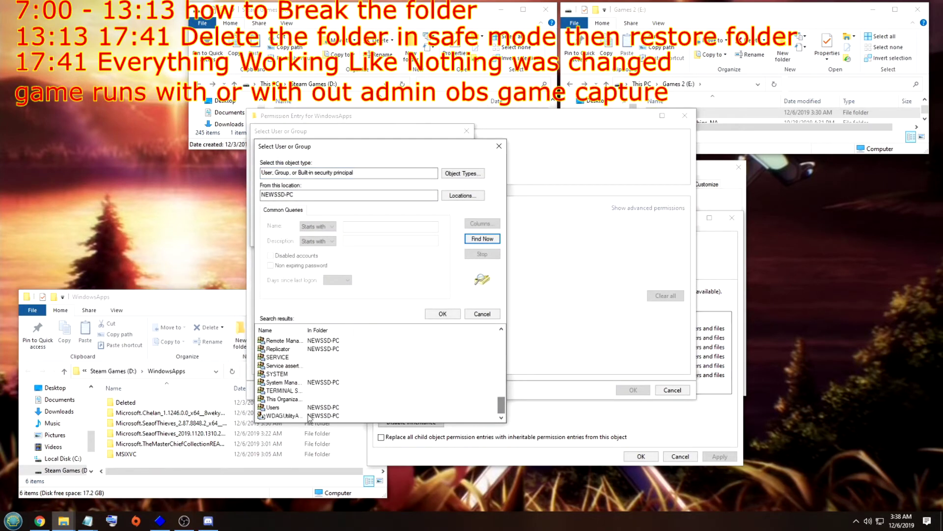
left_click(280, 407)
left_click(443, 313)
left_click(406, 236)
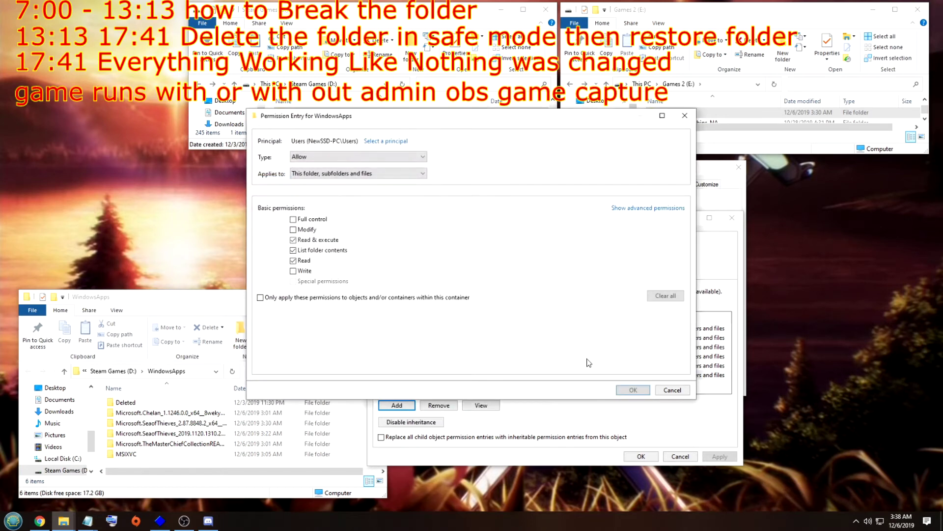
left_click(294, 219)
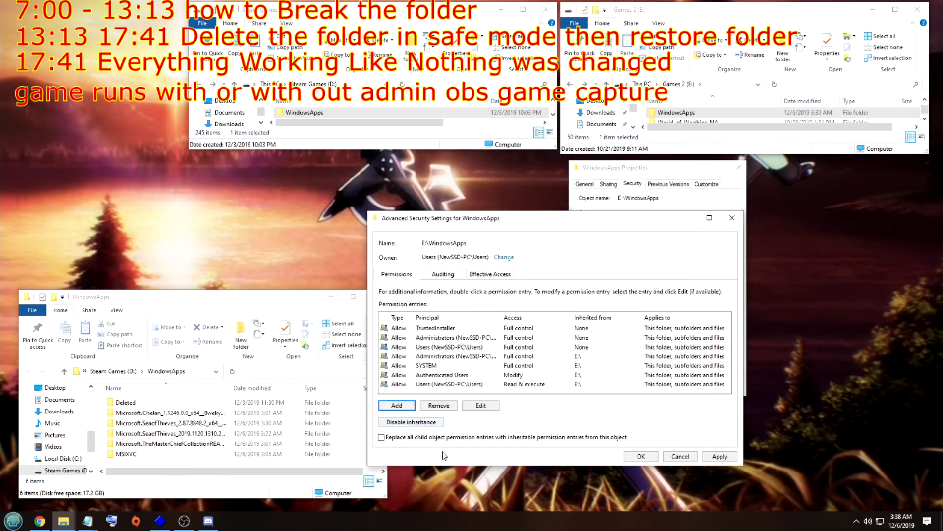
Replace all child object permission entries with the inheritable ones from E:\WindowsApps and apply the Users permission change.
left_click(423, 437)
left_click(720, 456)
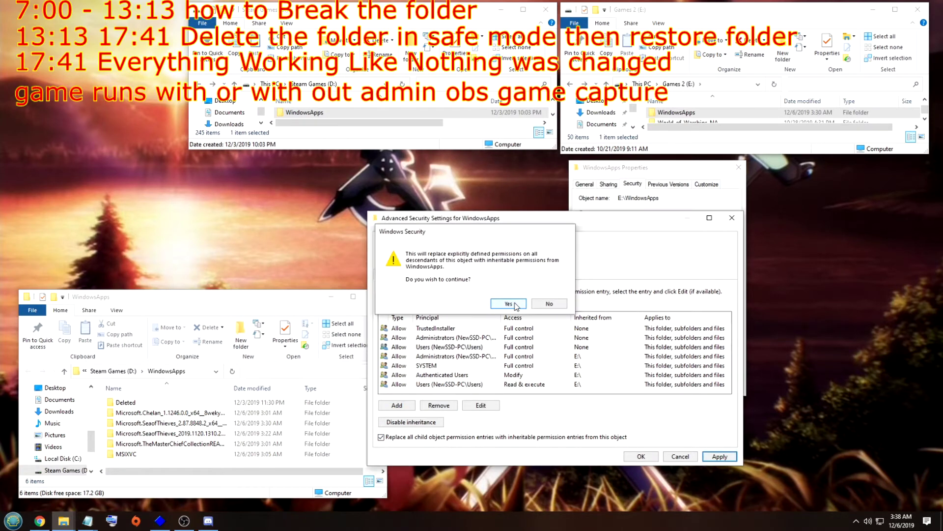
left_click(509, 303)
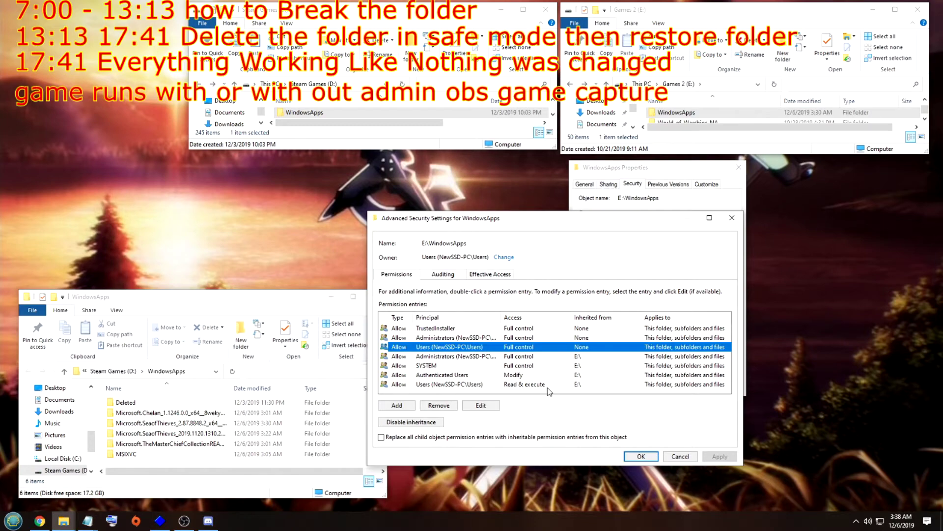
Compare the inherited Users entry with the explicit Users, Administrators and TrustedInstaller entries, and close the advanced security settings.
double_click(514, 385)
left_click(671, 392)
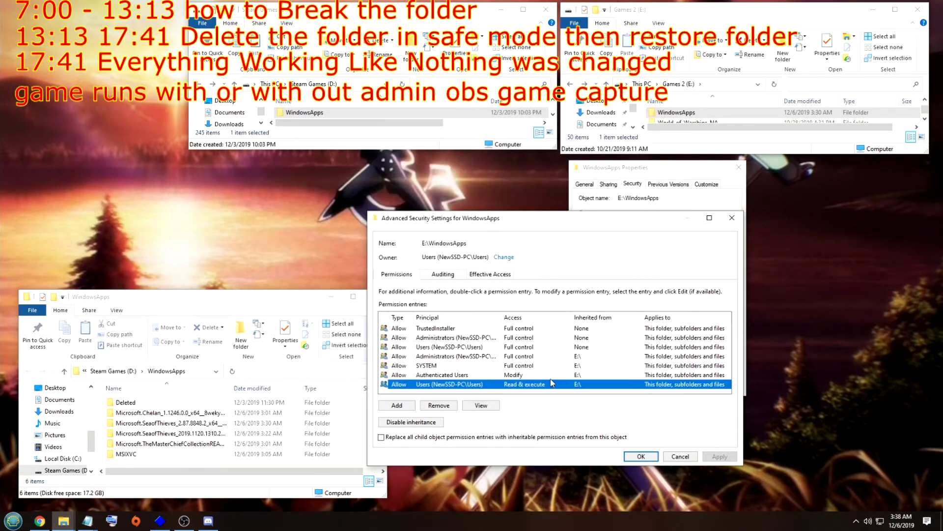
double_click(525, 350)
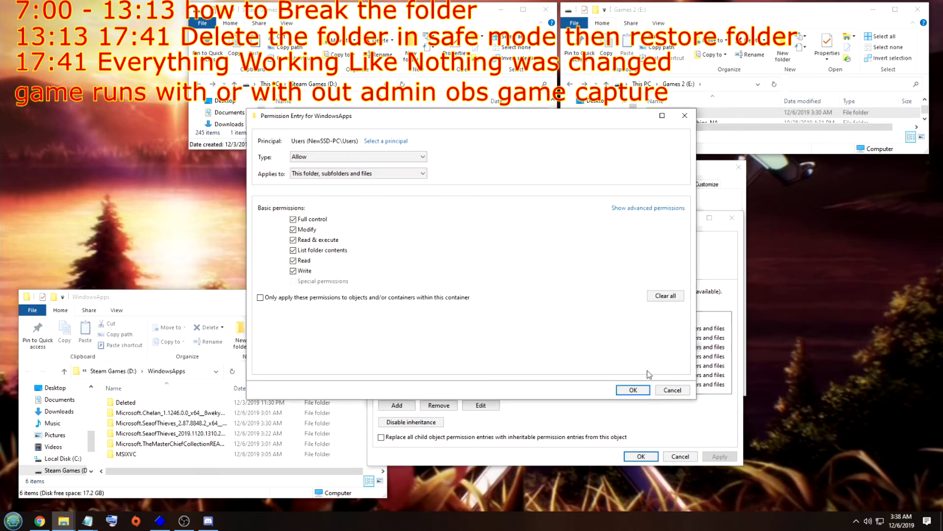
left_click(644, 390)
double_click(451, 338)
left_click(660, 390)
double_click(436, 327)
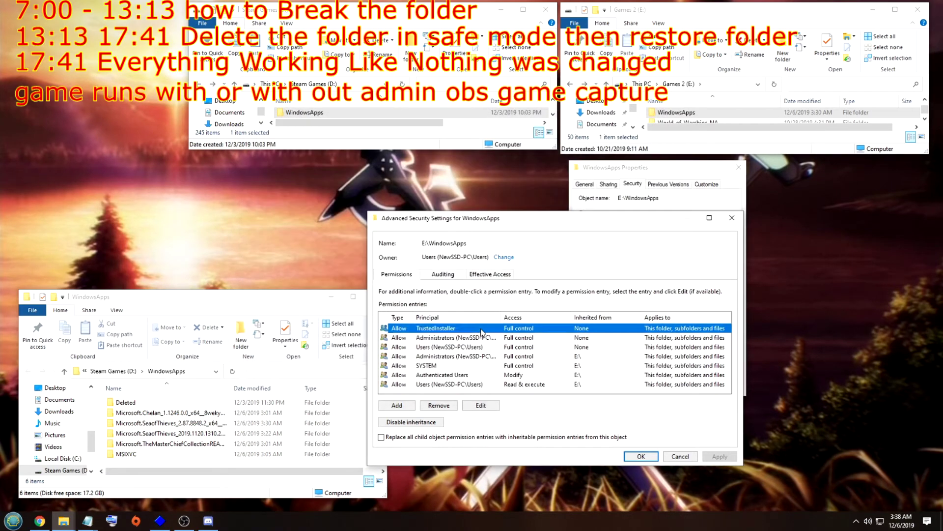
left_click(661, 390)
left_click(641, 457)
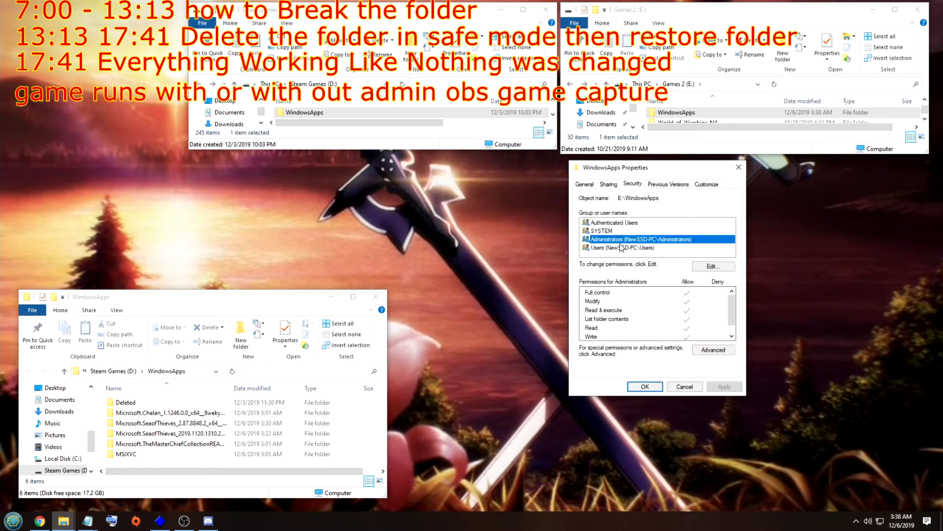
Open the E:\WindowsApps permissions for editing and compare the allowed rights of TrustedInstaller, Administrators and Users.
left_click(713, 266)
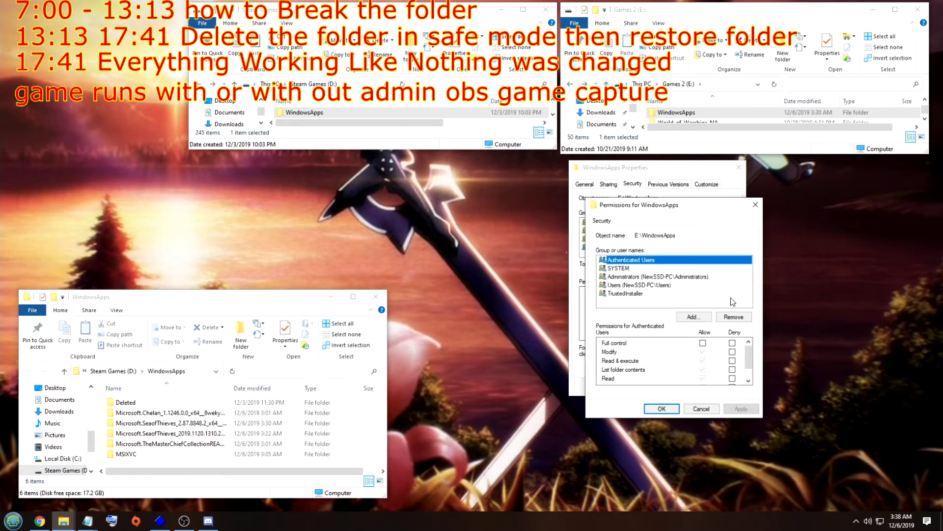
key("Down")
key("Down")
key("Down")
key("Down")
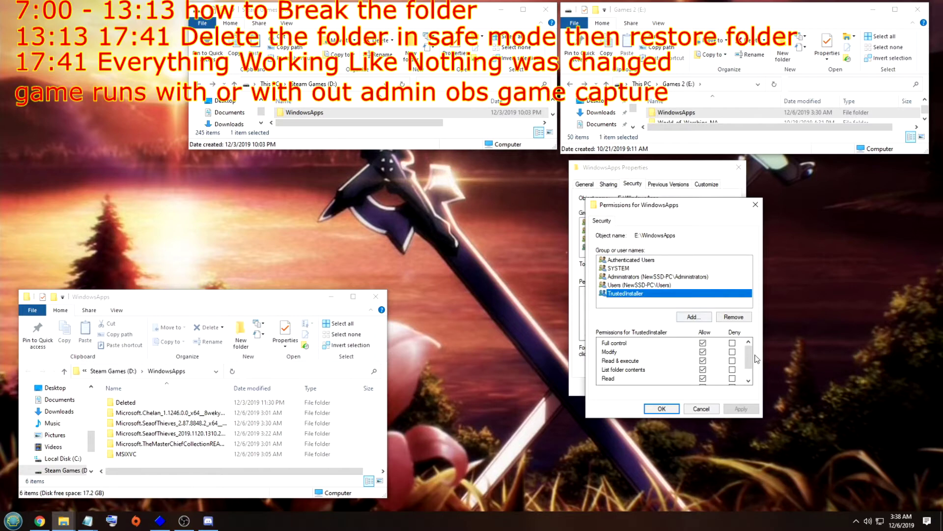
scroll(749, 359, "down", 2)
left_click(633, 285)
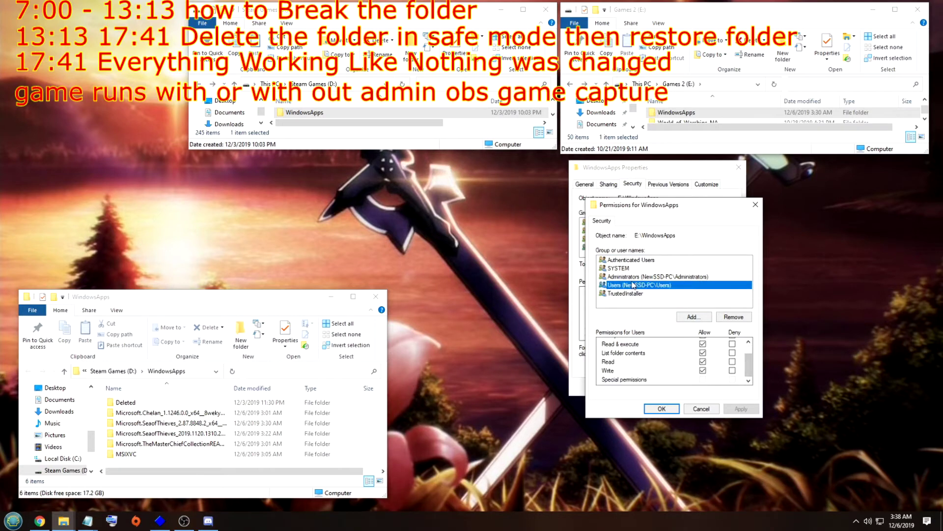
key("Up")
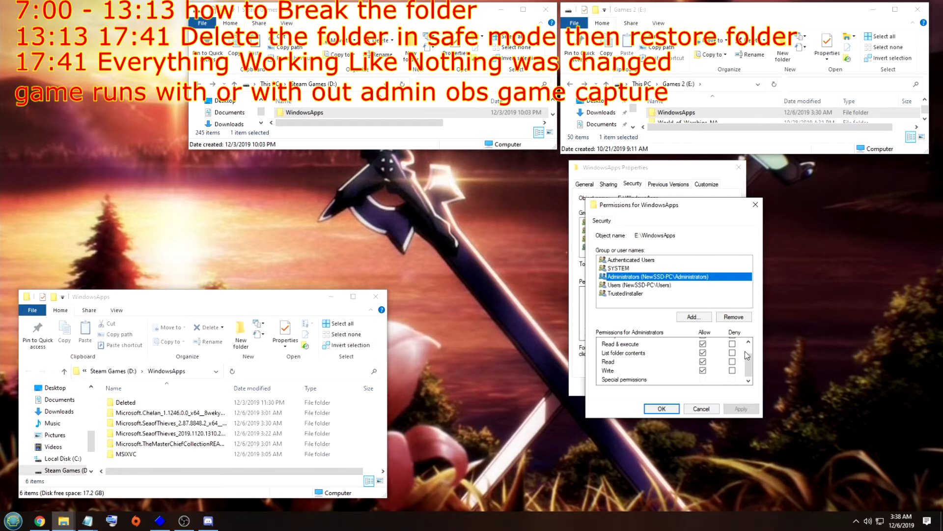
left_click(627, 285)
left_click(627, 293)
left_click(627, 285)
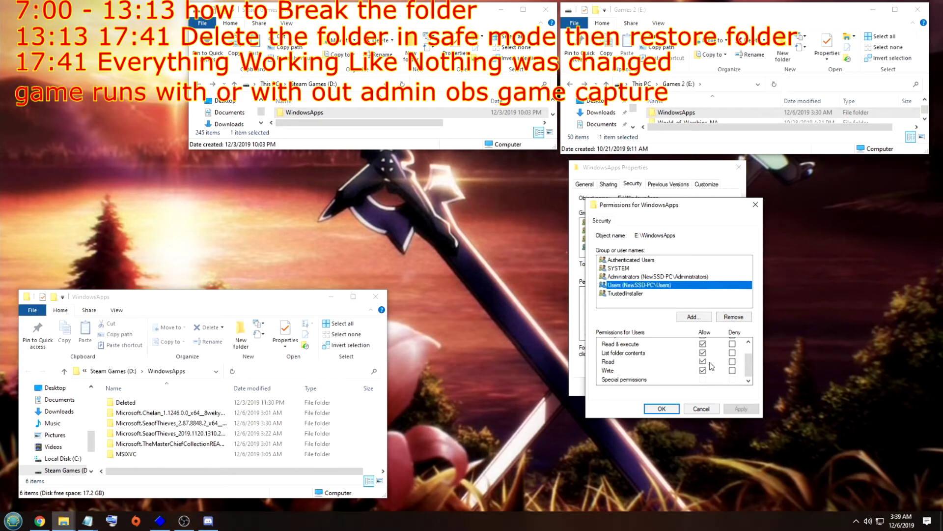
scroll(709, 366, "up", 1)
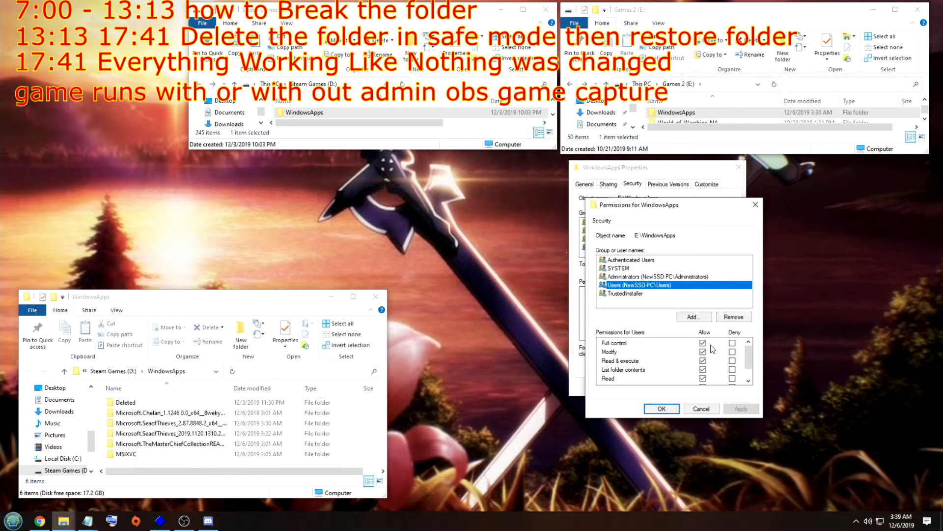
left_click(703, 344)
scroll(707, 364, "down", 1)
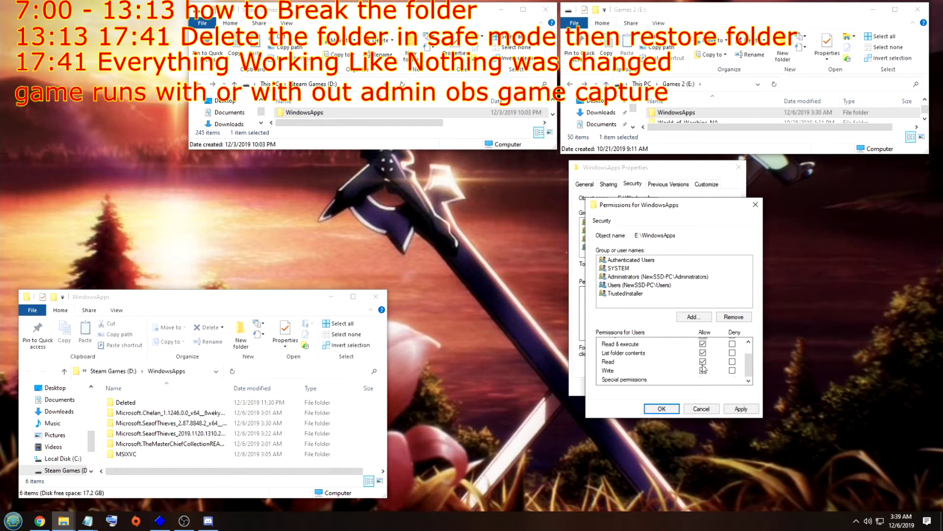
left_click(703, 370)
left_click(703, 371)
left_click(704, 370)
scroll(707, 362, "up", 1)
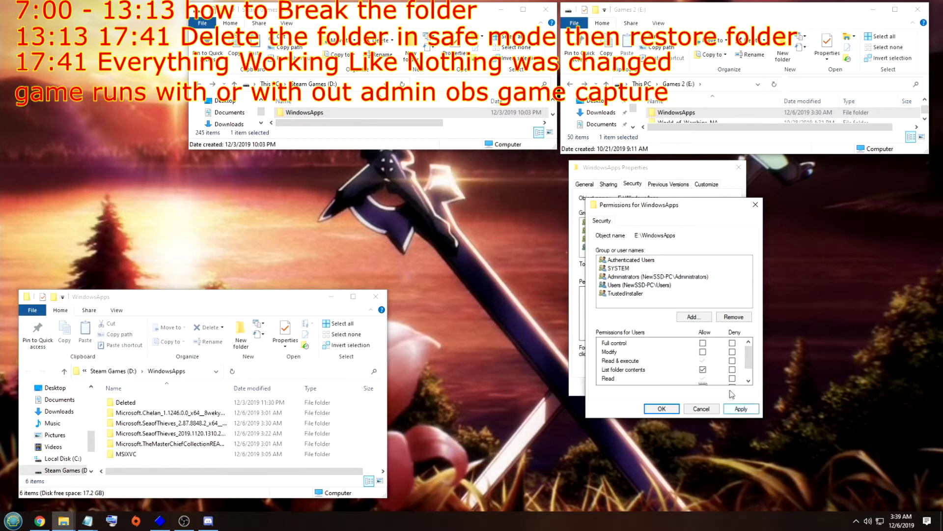
left_click(636, 295)
left_click(635, 278)
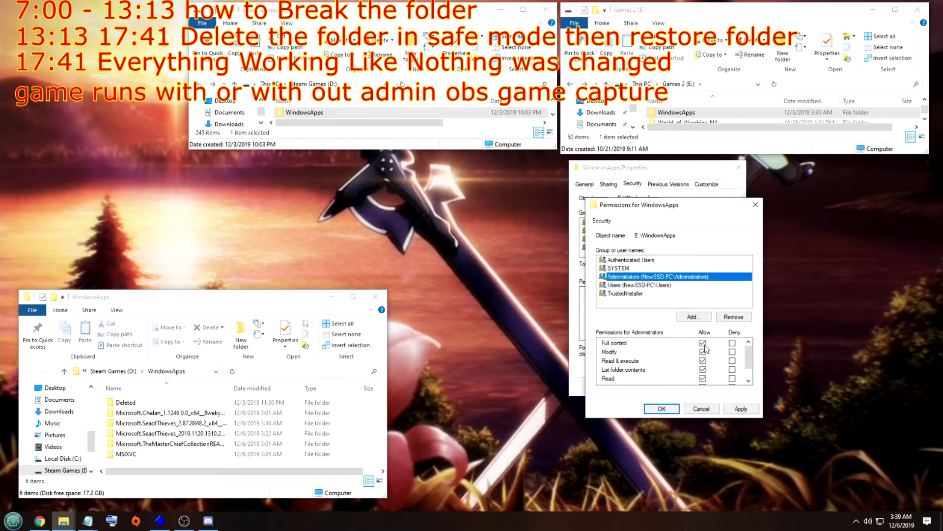
left_click(703, 351)
left_click(703, 360)
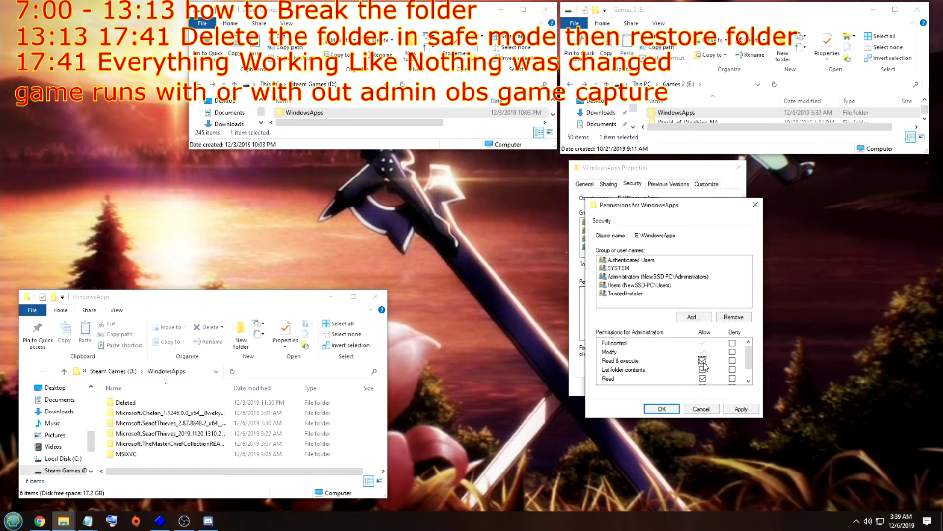
left_click(704, 378)
left_click(661, 408)
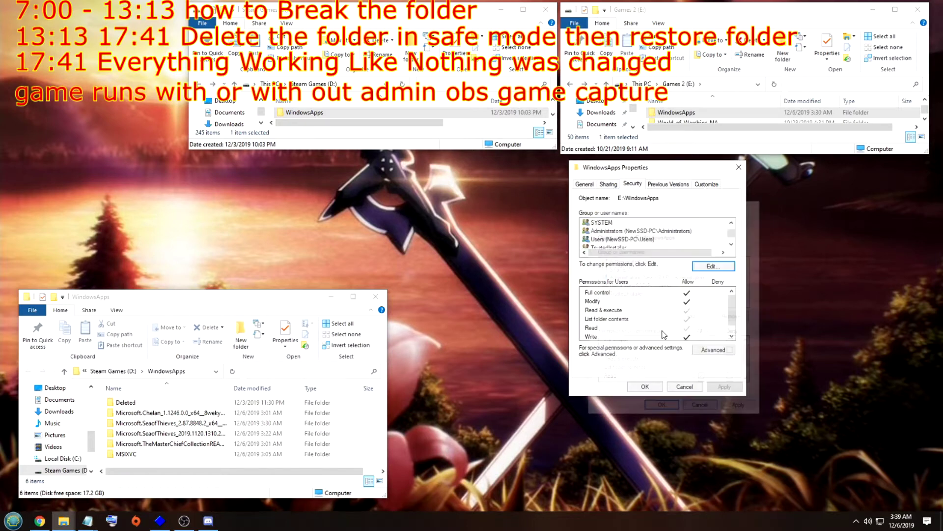
scroll(612, 239, "down", 1)
left_click(618, 231)
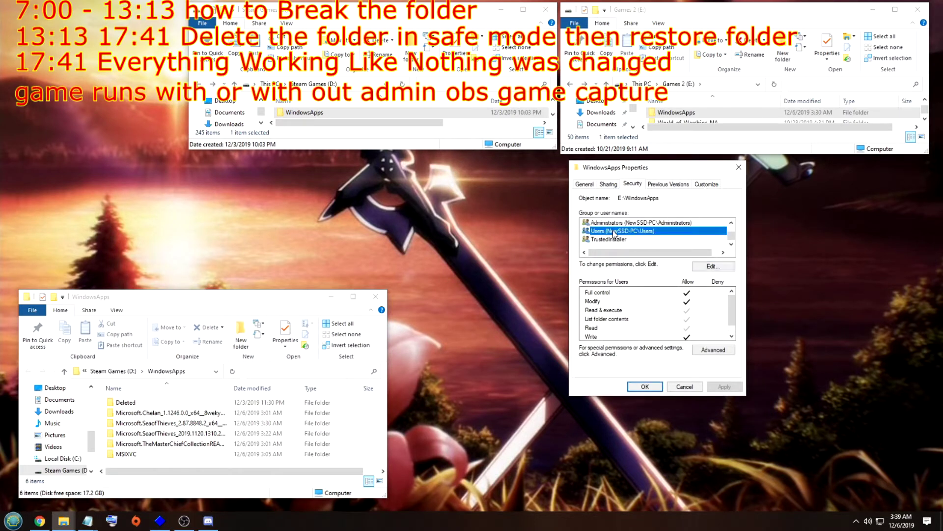
left_click(712, 266)
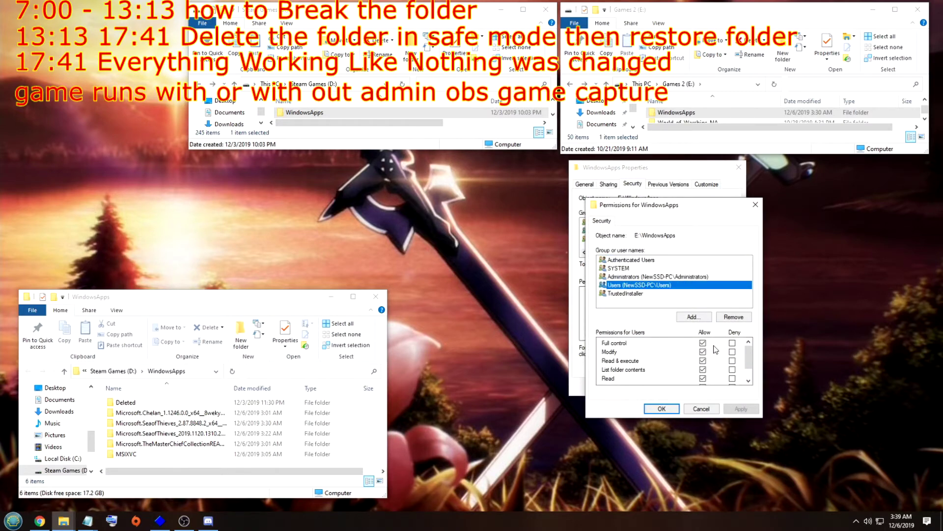
left_click(703, 351)
left_click(703, 352)
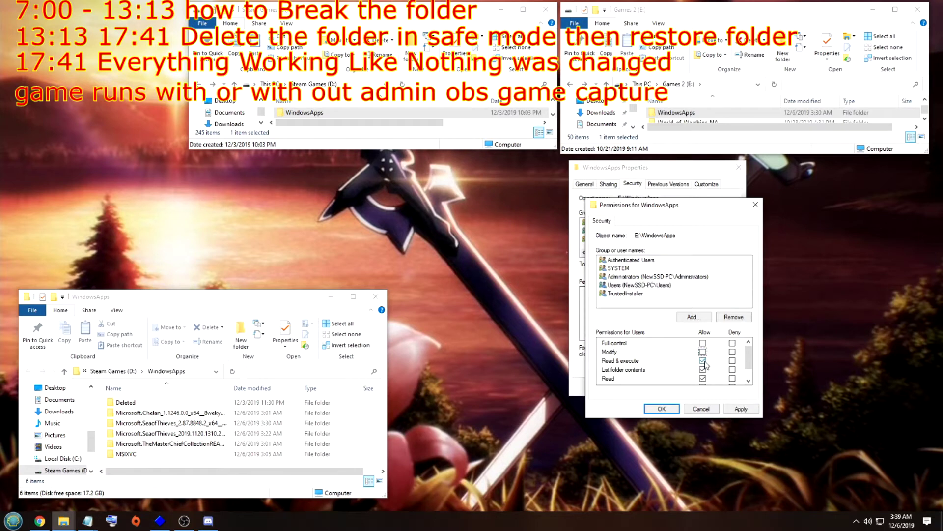
left_click(704, 362)
left_click(701, 409)
Remove the Full control, Modify and Write permissions from the Users group on E:\WindowsApps and apply the change.
left_click(609, 240)
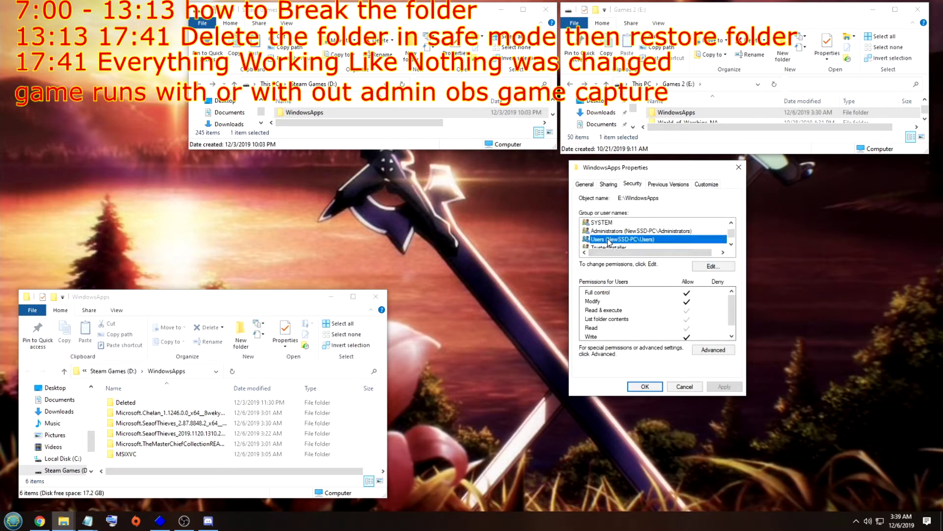
left_click(712, 267)
left_click(628, 286)
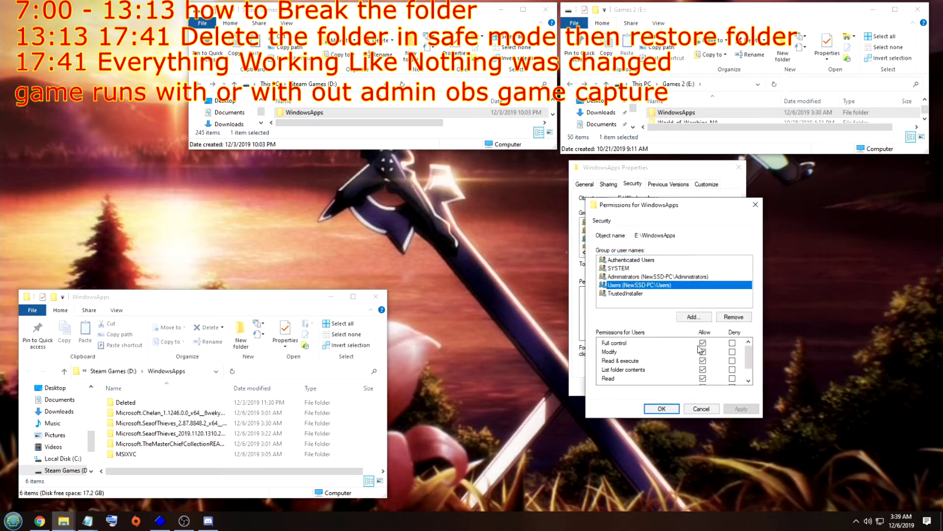
scroll(702, 352, "down", 1)
left_click(703, 370)
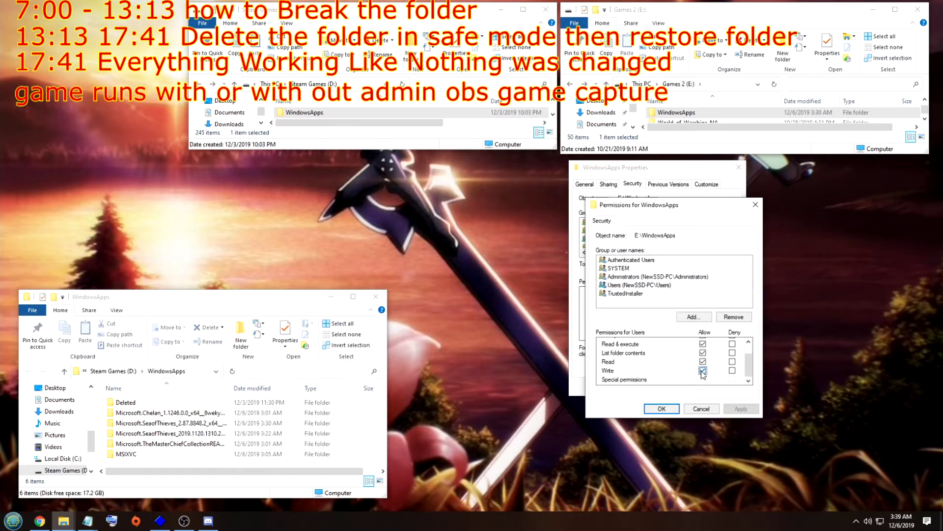
scroll(710, 361, "up", 1)
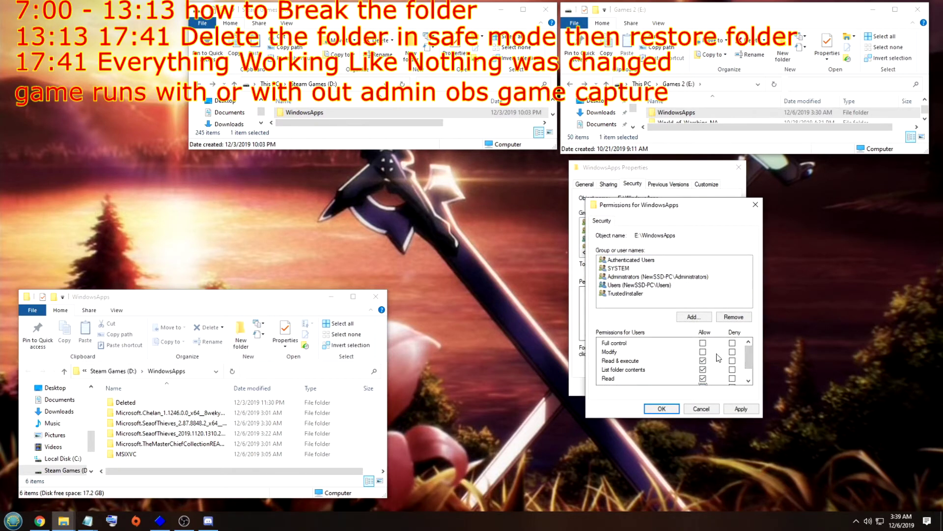
scroll(710, 358, "down", 1)
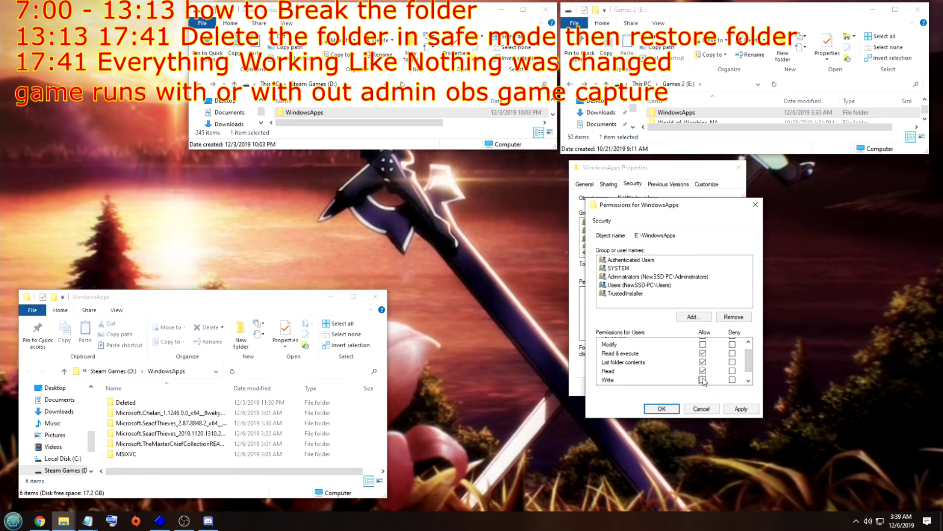
left_click(741, 408)
left_click(662, 408)
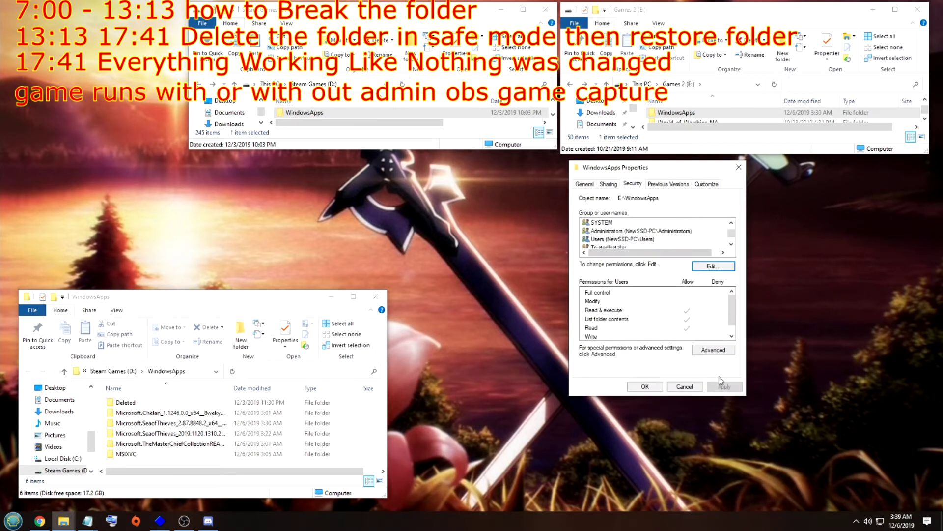
Review the permissions of TrustedInstaller and the other groups listed for E:\WindowsApps.
scroll(614, 243, "down", 1)
left_click(611, 239)
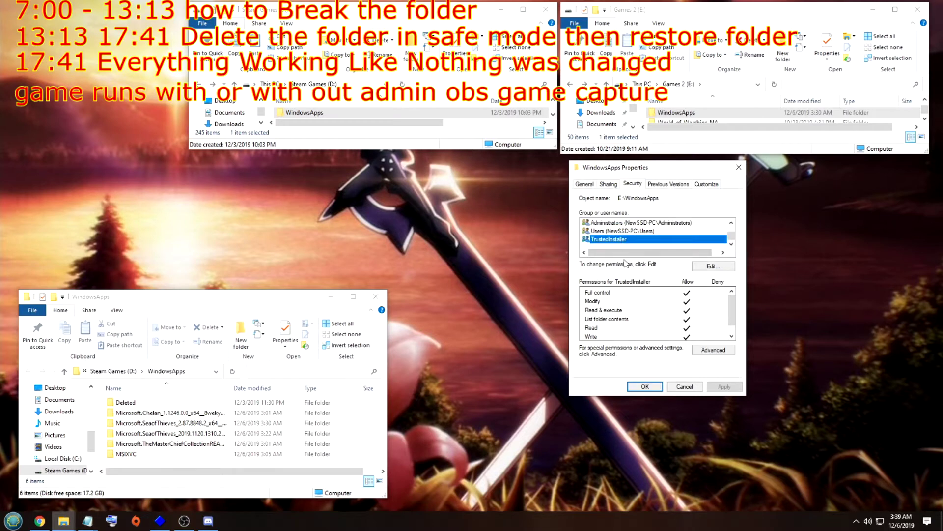
key("Up")
key("Up")
key("Up")
key("Up")
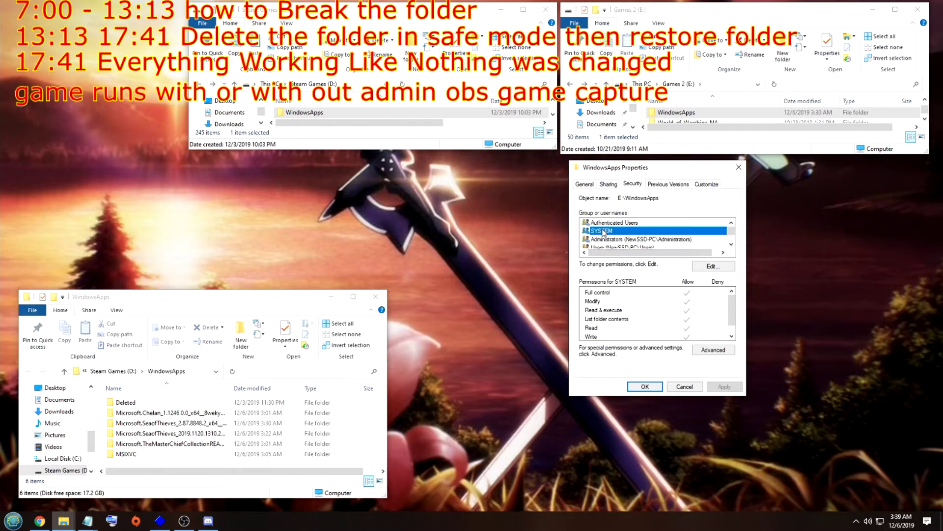
Close and reopen the properties of E:\WindowsApps and bring up its advanced security settings.
left_click(645, 386)
key("alt+Return")
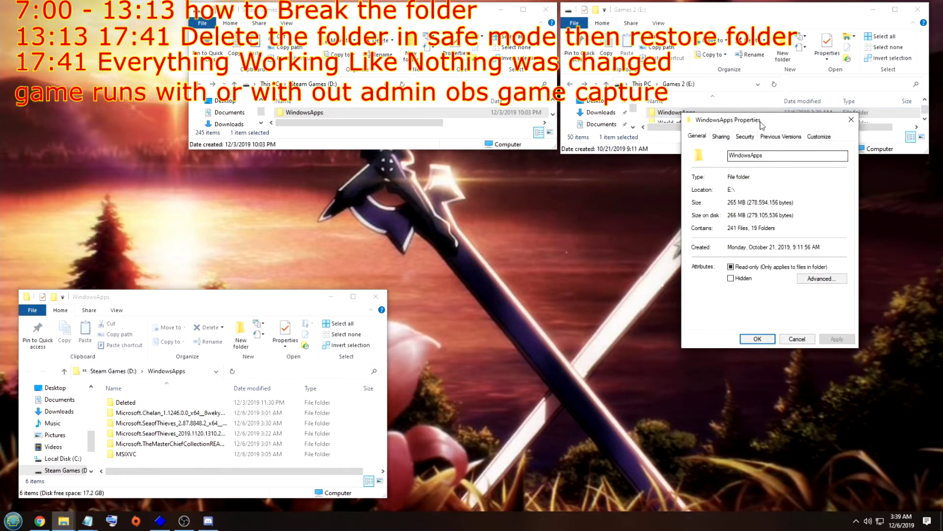
left_click_drag(763, 161, 582, 147)
left_click(600, 165)
left_click(680, 329)
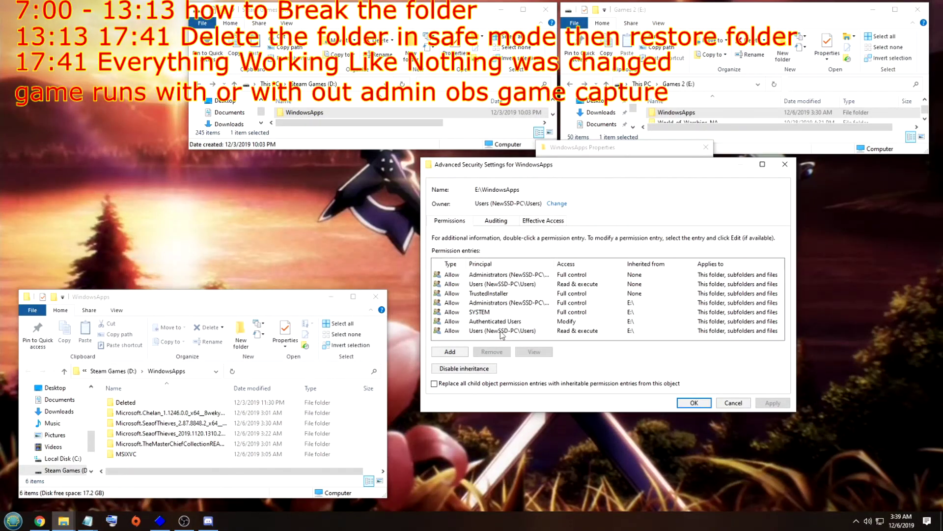
Examine the inherited Authenticated Users and Users entries and the explicit Administrators entry of E:\WindowsApps without changing them.
double_click(541, 331)
left_click(681, 389)
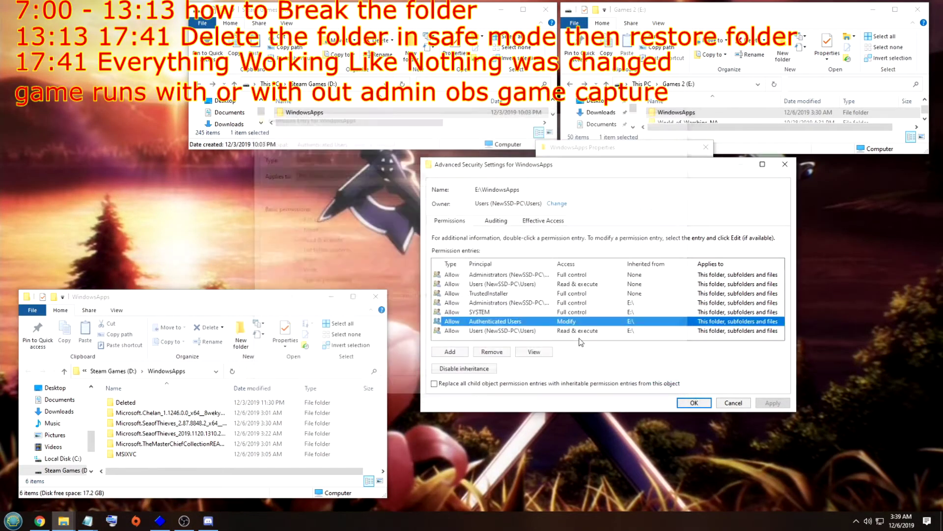
double_click(497, 331)
left_click(673, 389)
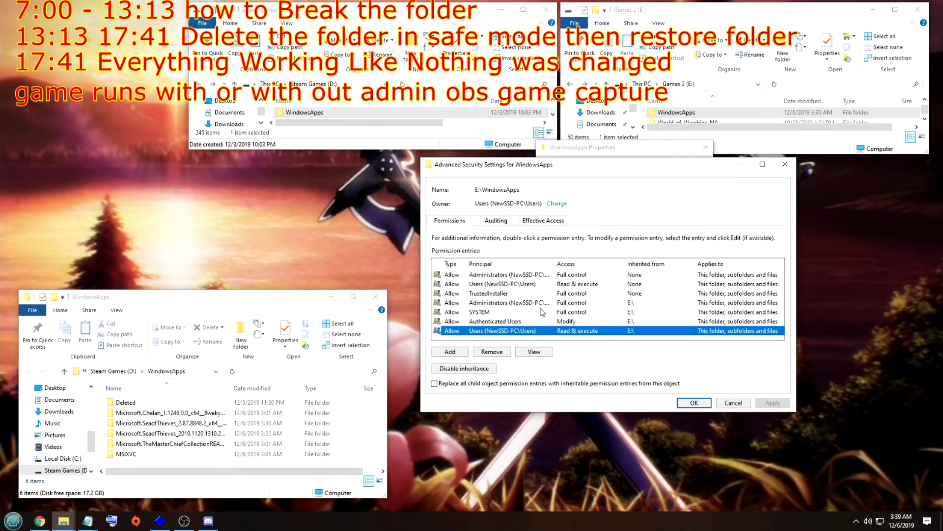
left_click(544, 302)
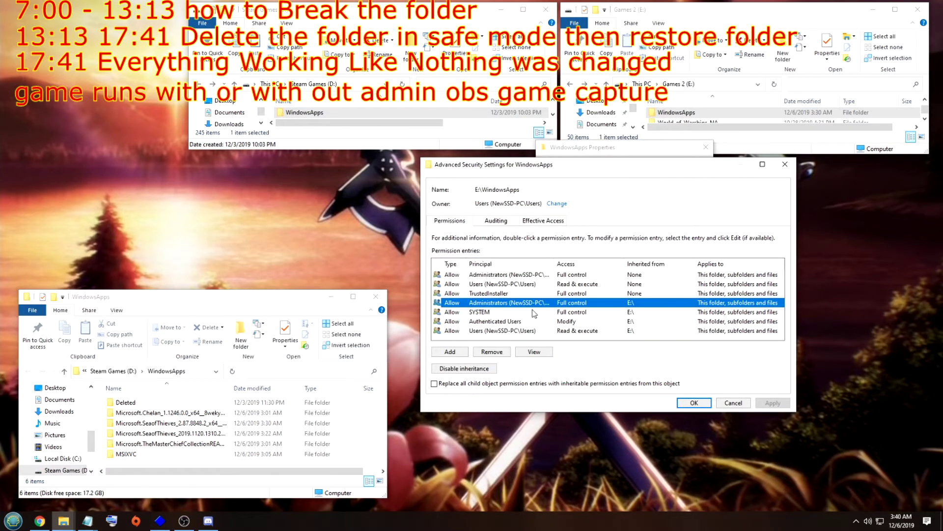
double_click(491, 277)
left_click(673, 389)
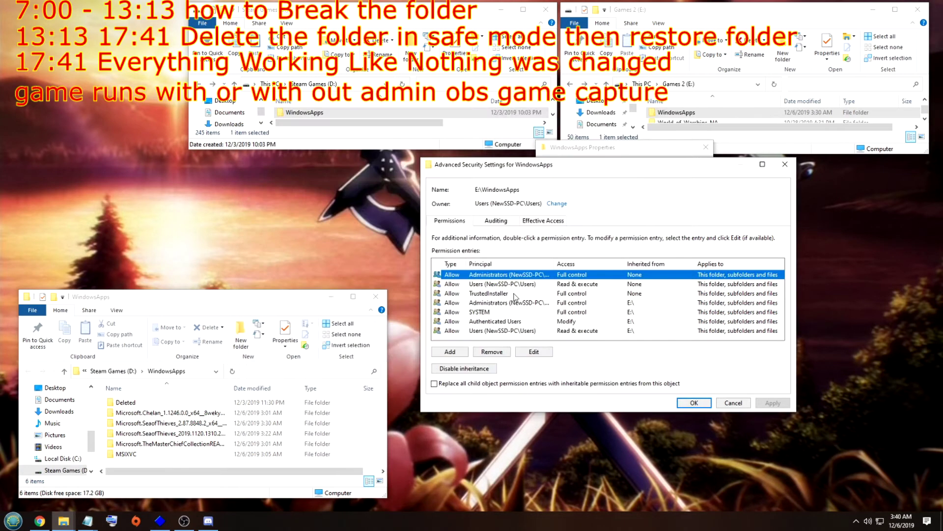
left_click(516, 302)
left_click(638, 276)
left_click(459, 370)
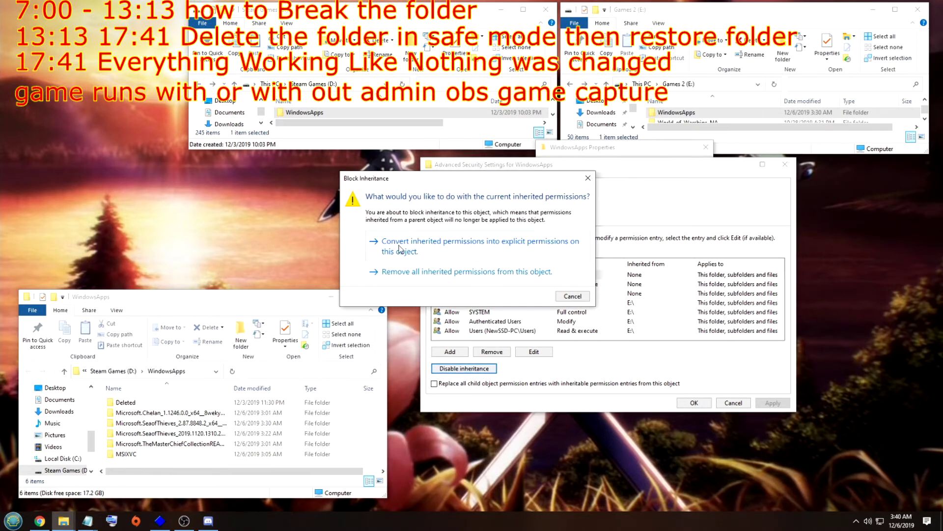
left_click(588, 178)
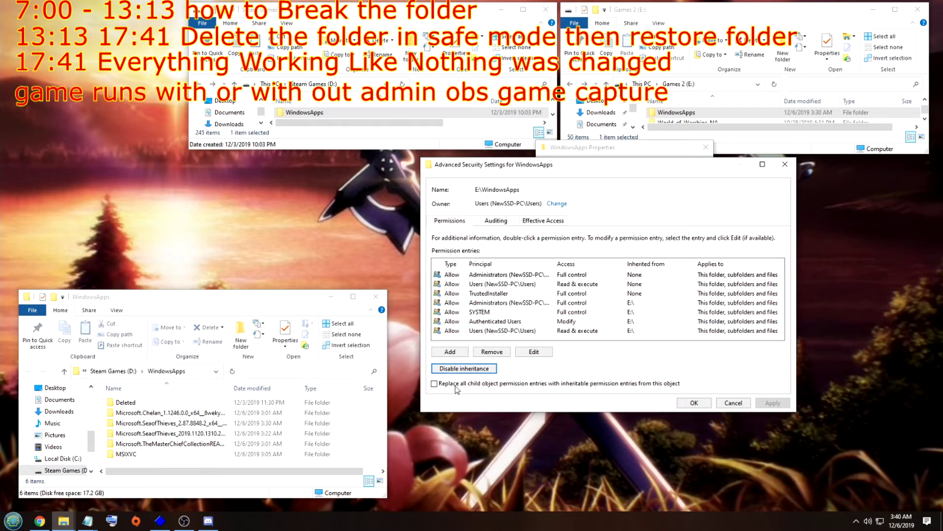
Disable inheritance on E:\WindowsApps and convert the inherited permissions into explicit permissions on the folder.
left_click(633, 286)
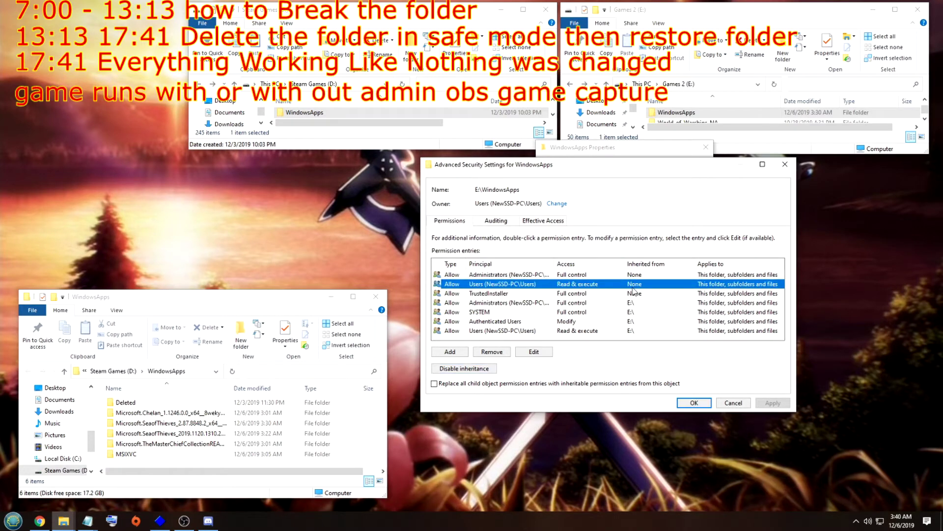
left_click(488, 274)
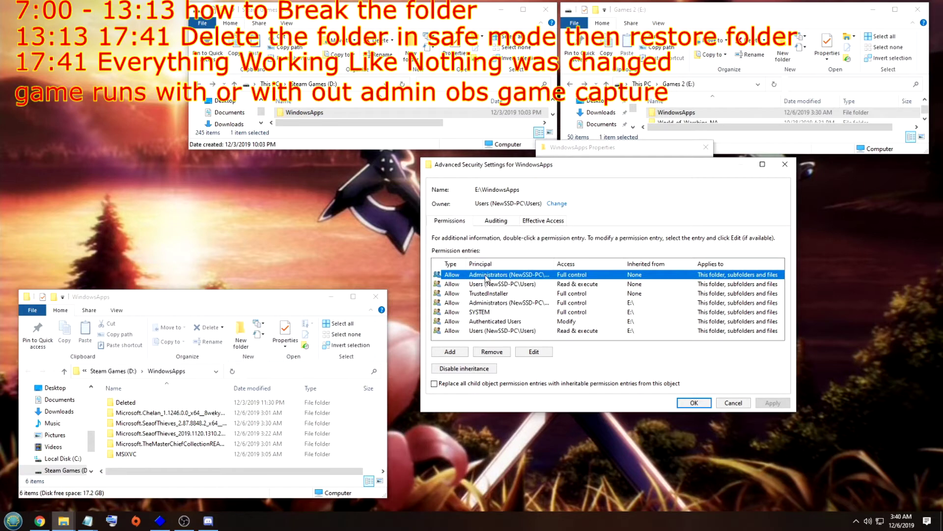
left_click(560, 303)
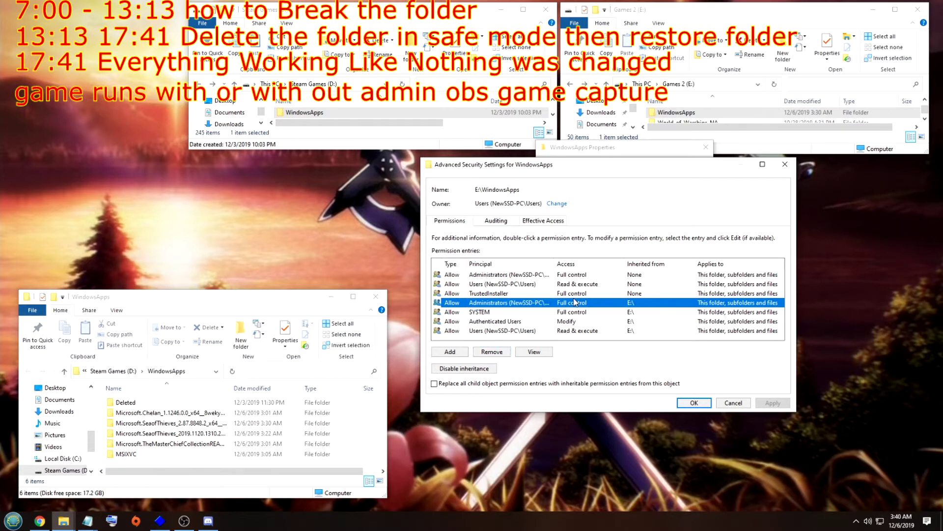
left_click(550, 275)
left_click(464, 368)
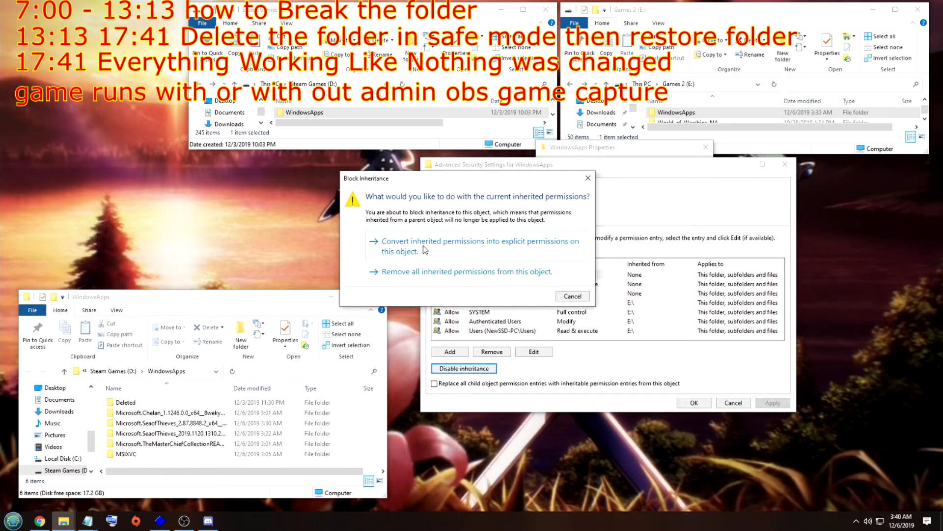
left_click(424, 271)
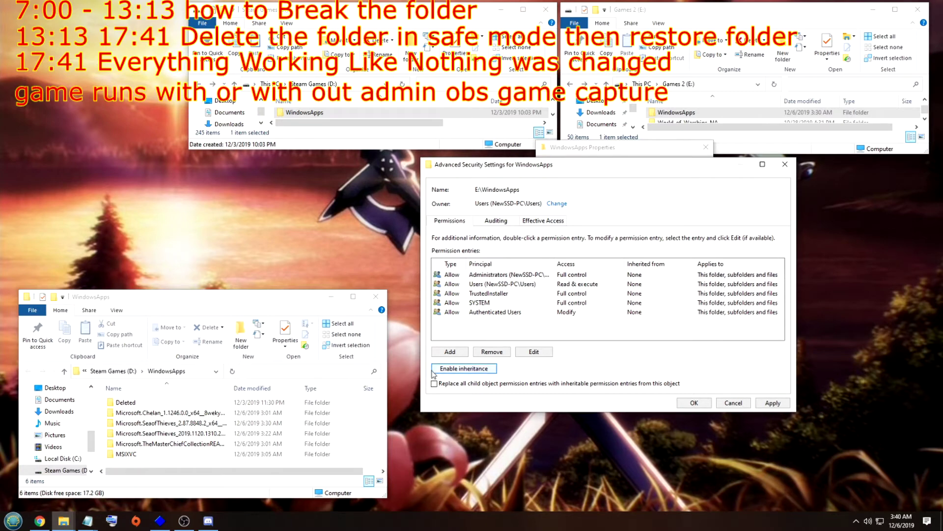
Examine the explicit permission entries of Users and TrustedInstaller, leaving both unchanged.
left_click(495, 285)
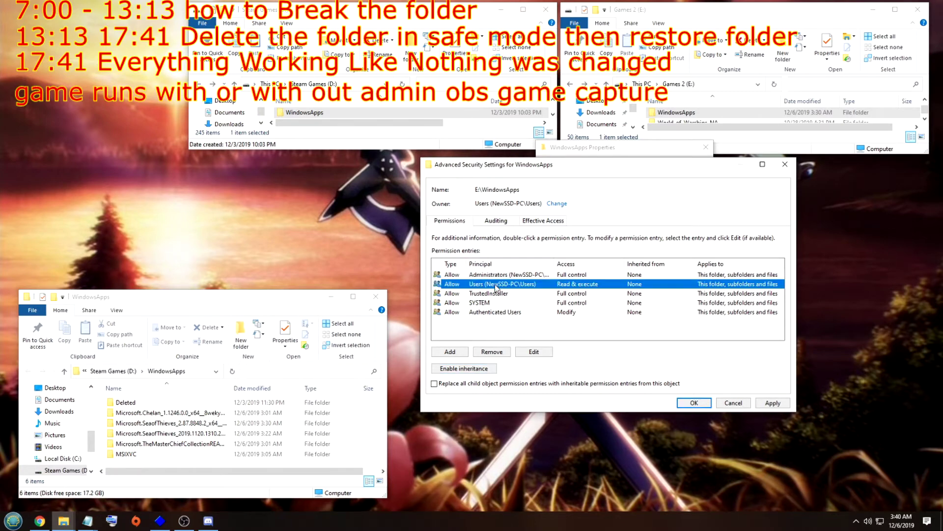
double_click(541, 284)
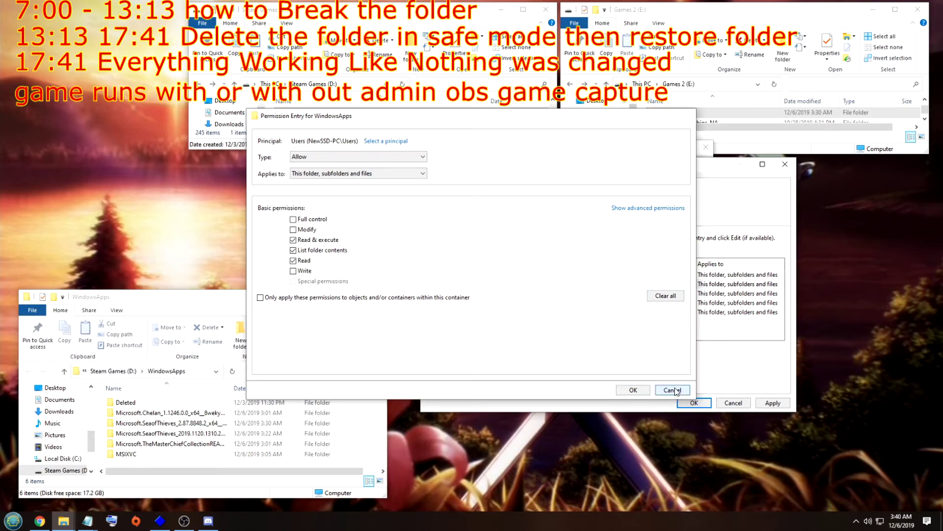
left_click(670, 390)
left_click(514, 295)
double_click(513, 295)
left_click(671, 390)
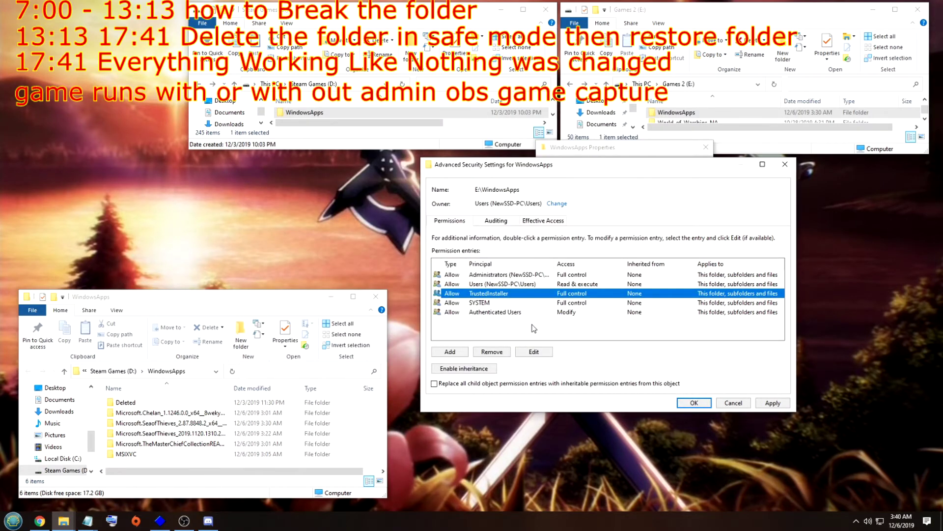
Check the basic permissions of the Authenticated Users entry and remove that entry from E:\WindowsApps.
double_click(501, 314)
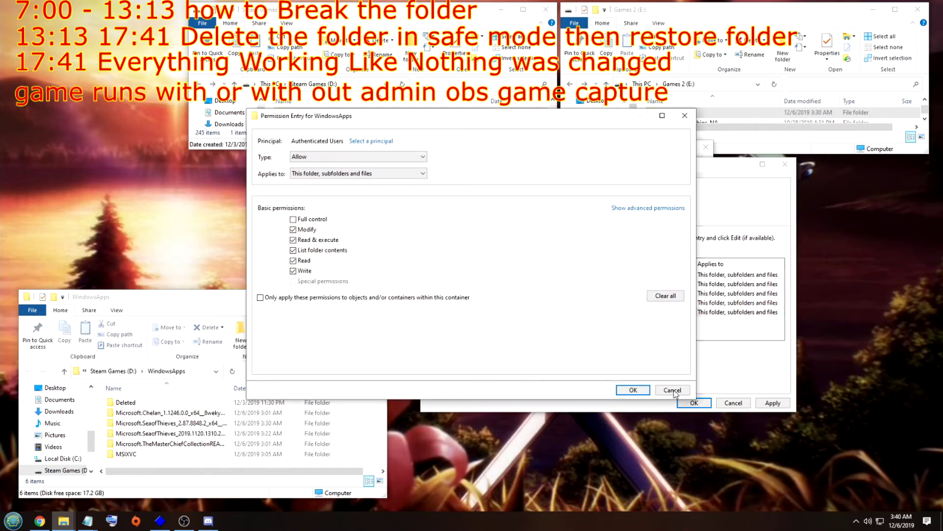
left_click(672, 390)
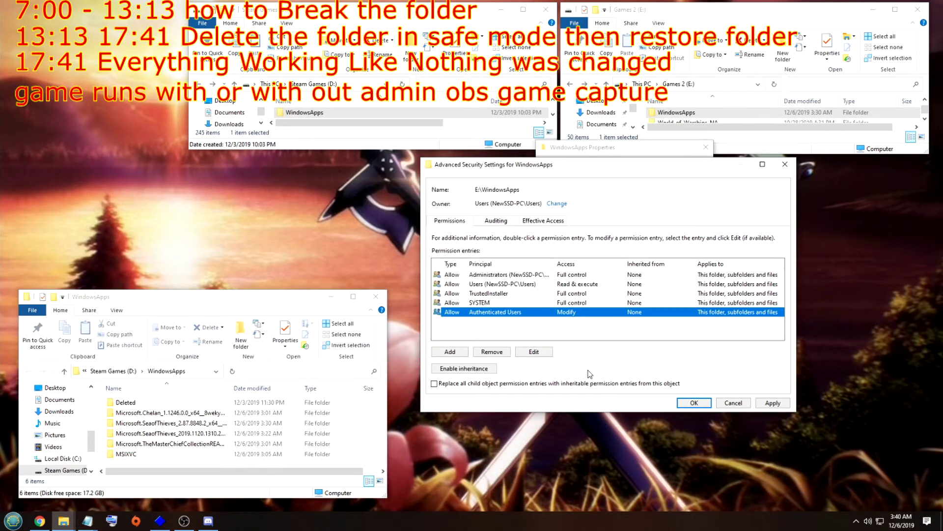
mouse_move(546, 168)
left_mouse_down()
mouse_move(578, 196)
mouse_move(710, 403)
mouse_move(544, 172)
left_mouse_up()
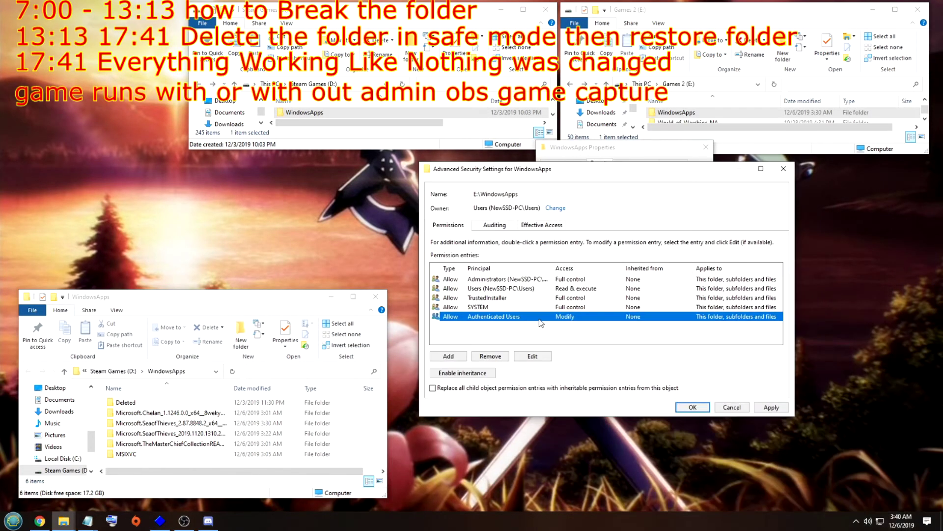
left_click(494, 357)
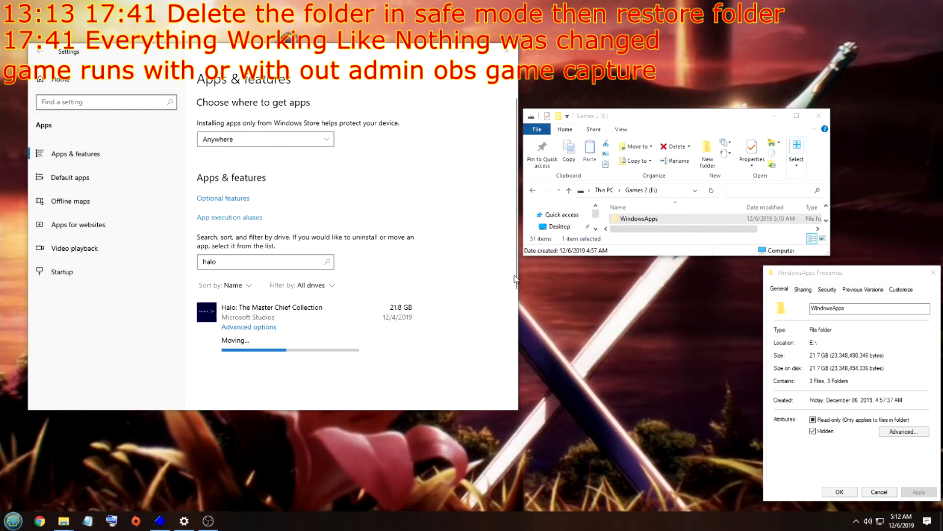
Select Safe boot with the Minimal option for Windows 10 in System Configuration.
left_click_drag(408, 167, 481, 143)
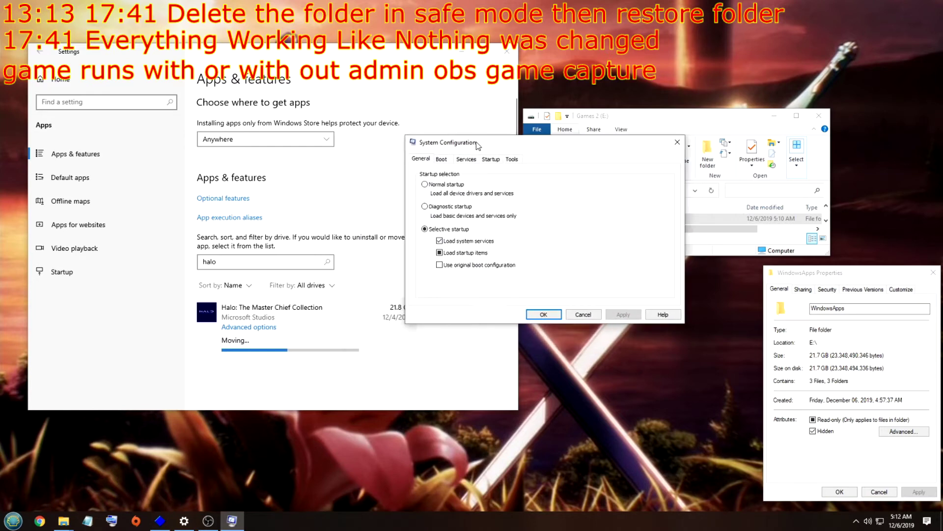
left_click(442, 159)
left_click(426, 253)
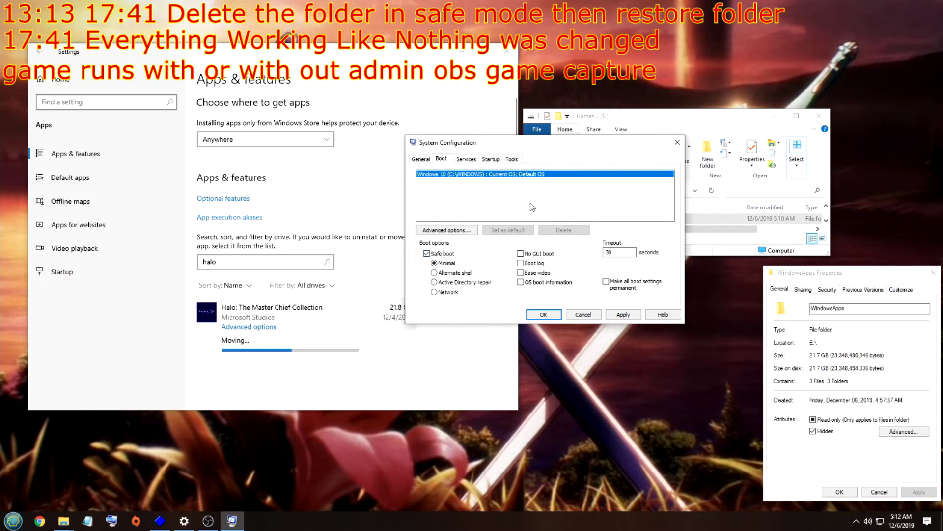
Run Msconfig as a new task from Task Manager.
right_click(482, 521)
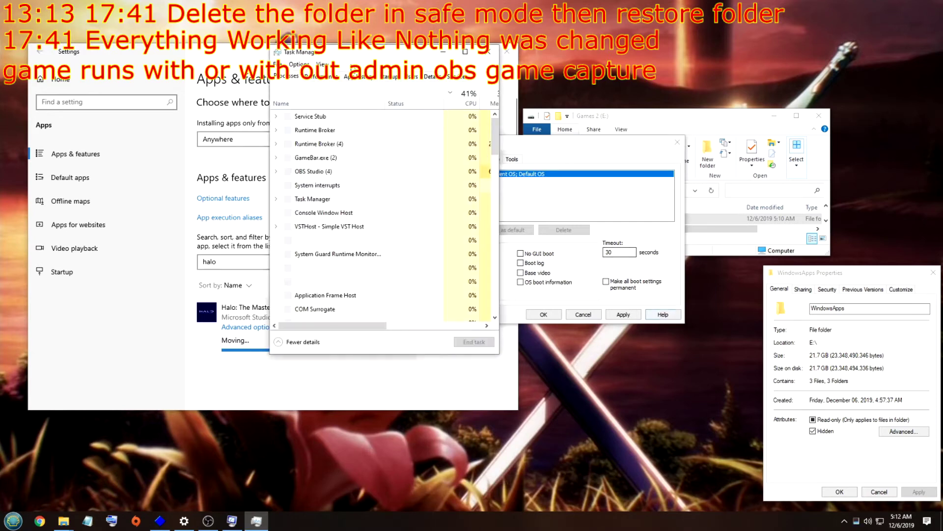
left_click_drag(337, 54, 428, 74)
left_click(372, 83)
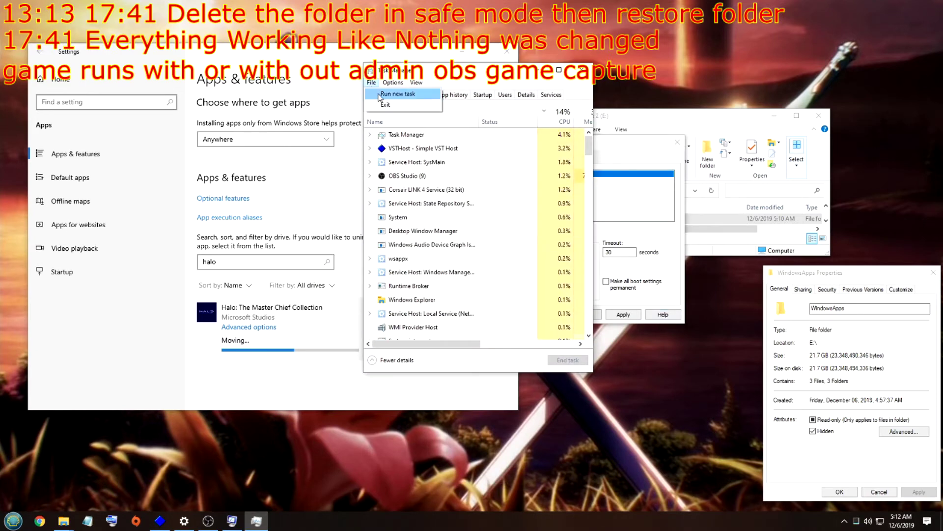
left_click(376, 95)
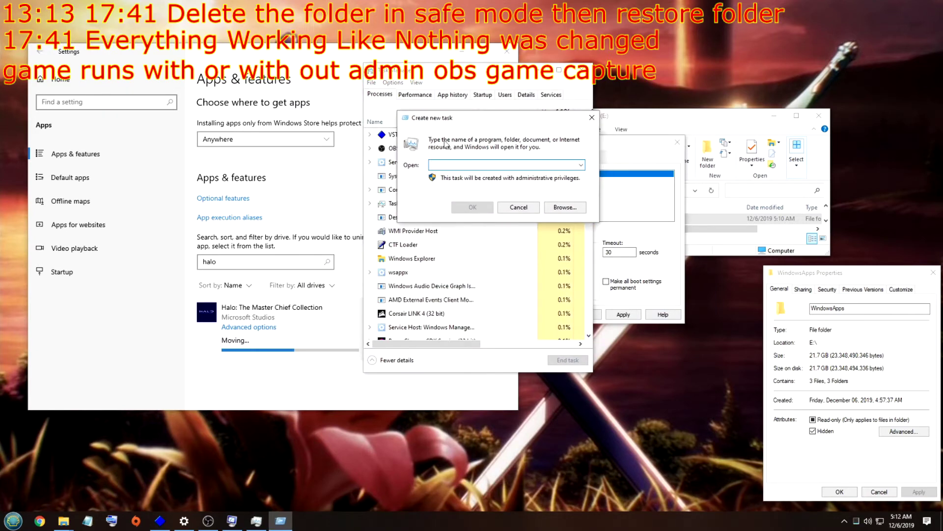
type("Msconfig1")
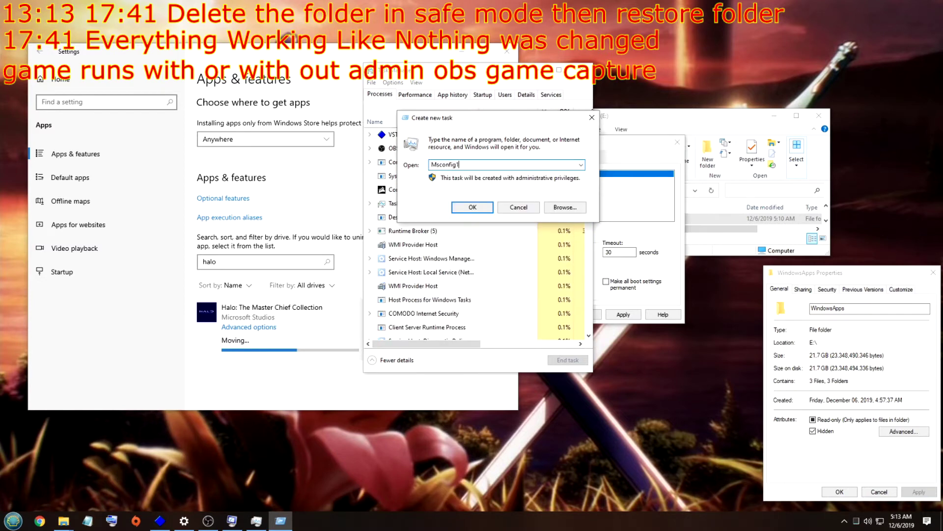
left_click(472, 206)
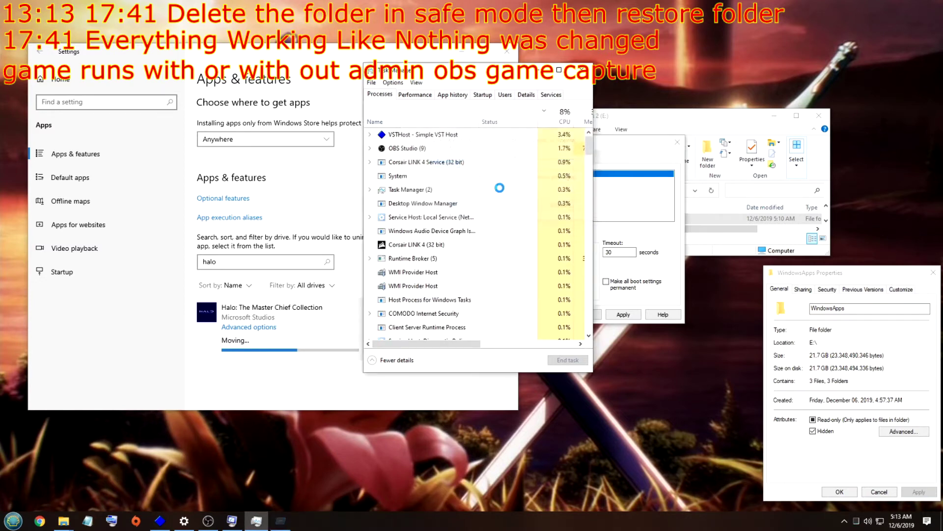
Turn off Safe boot for Windows 10, then close System Configuration without applying and close Task Manager.
left_click_drag(466, 146, 546, 149)
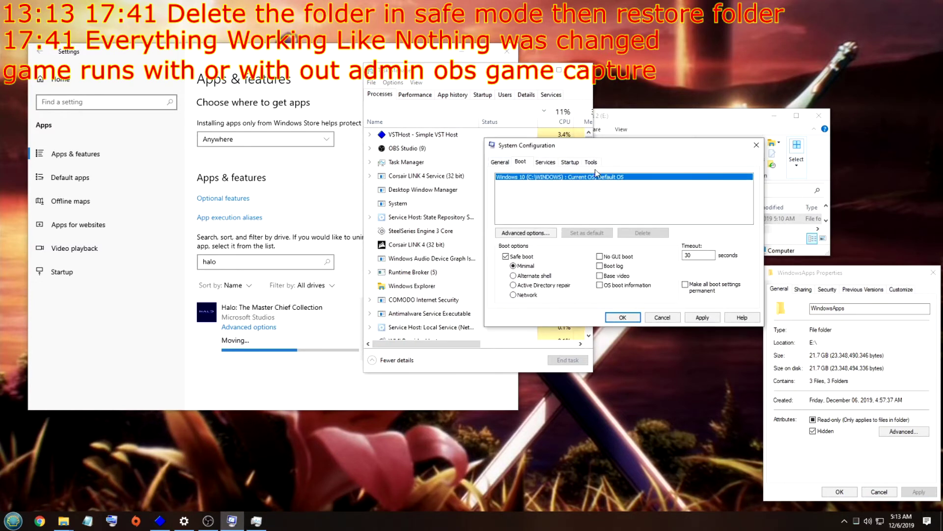
left_click(505, 255)
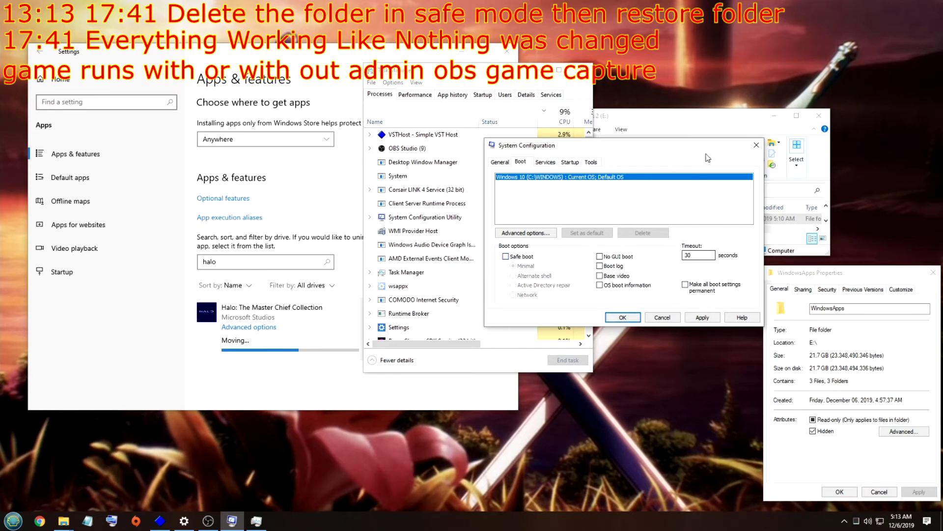
left_click(757, 145)
left_click(582, 70)
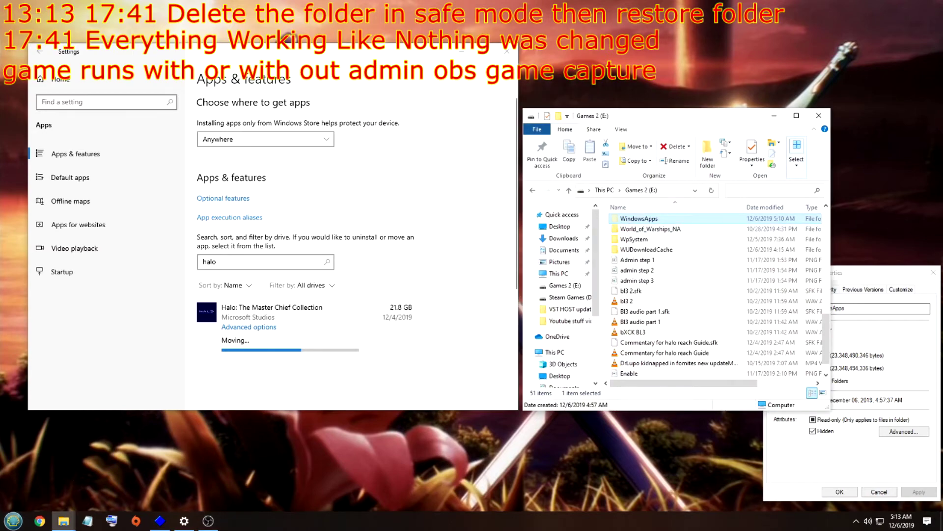
Copy the WindowsApps folder from Program Files on drive C: and select the WindowsApps folder on drive E:.
key("super")
left_click(160, 118)
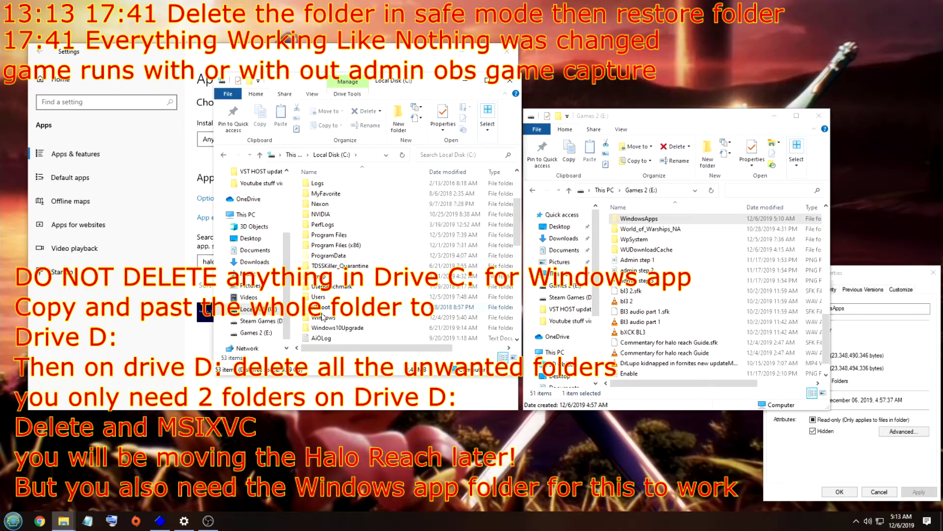
double_click(333, 236)
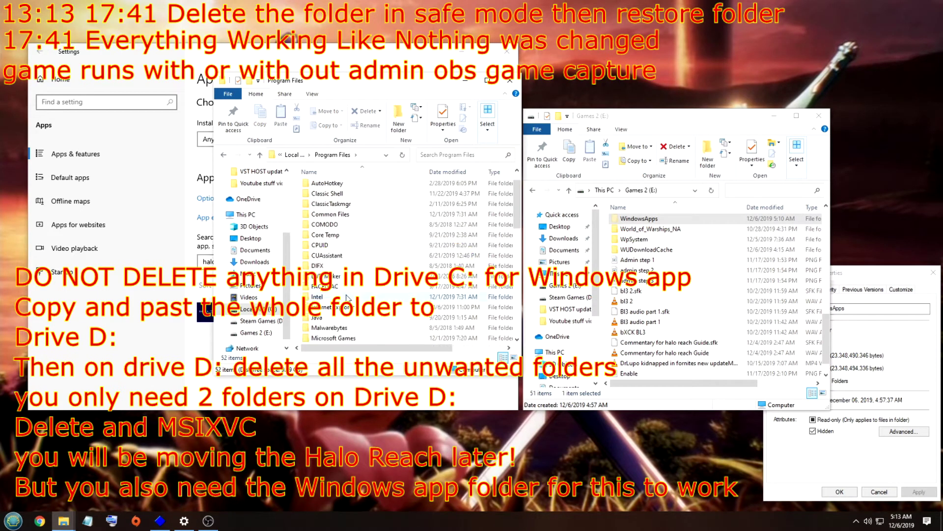
scroll(347, 298, "down", 10)
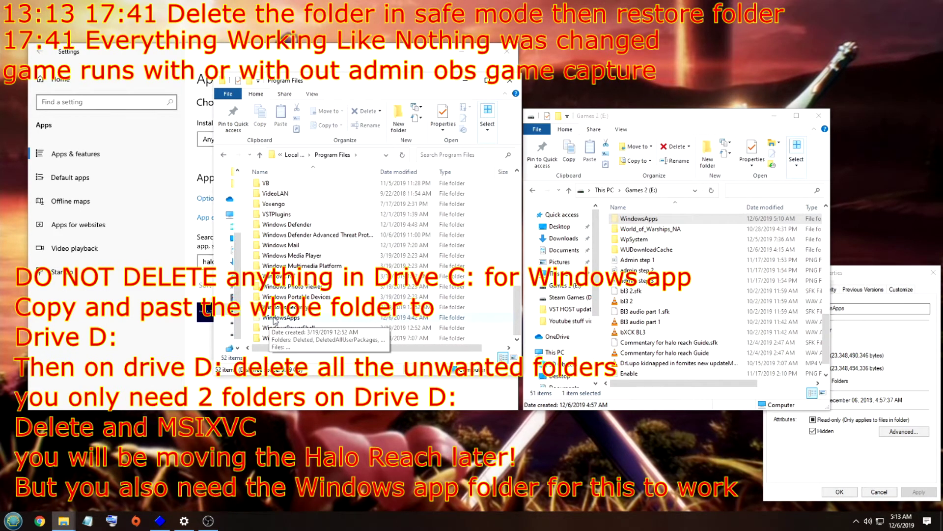
right_click(275, 319)
left_click(297, 259)
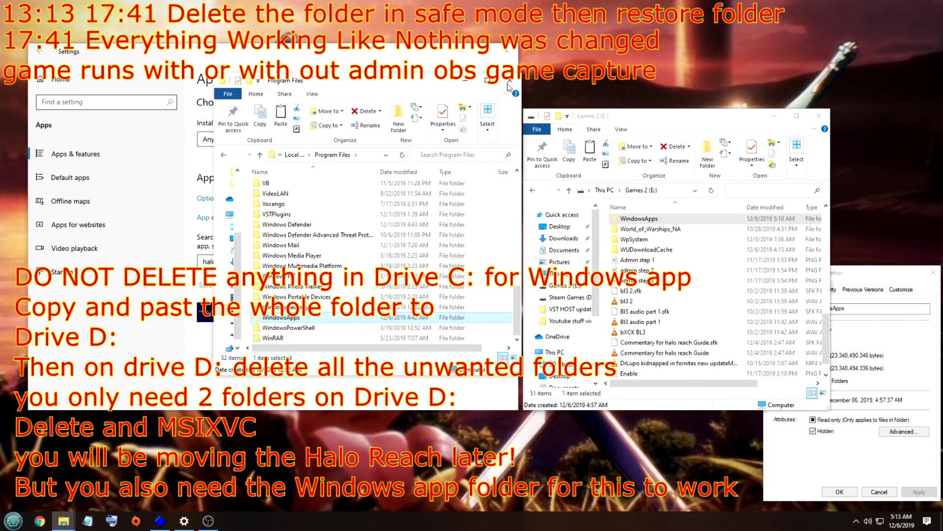
left_click(624, 222)
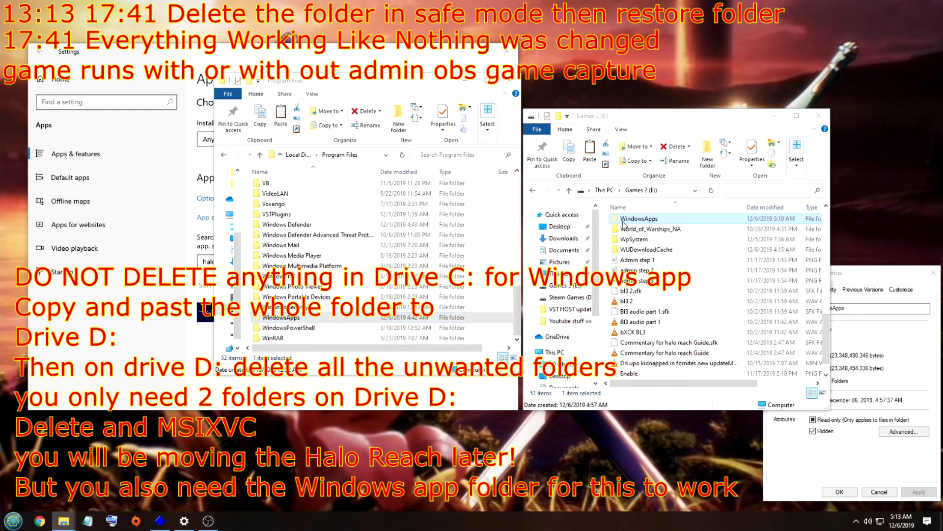
Open the WindowsApps folders on drives E: and C: to compare contents, widening the Name column in the E: folder.
double_click(624, 222)
left_click(303, 321)
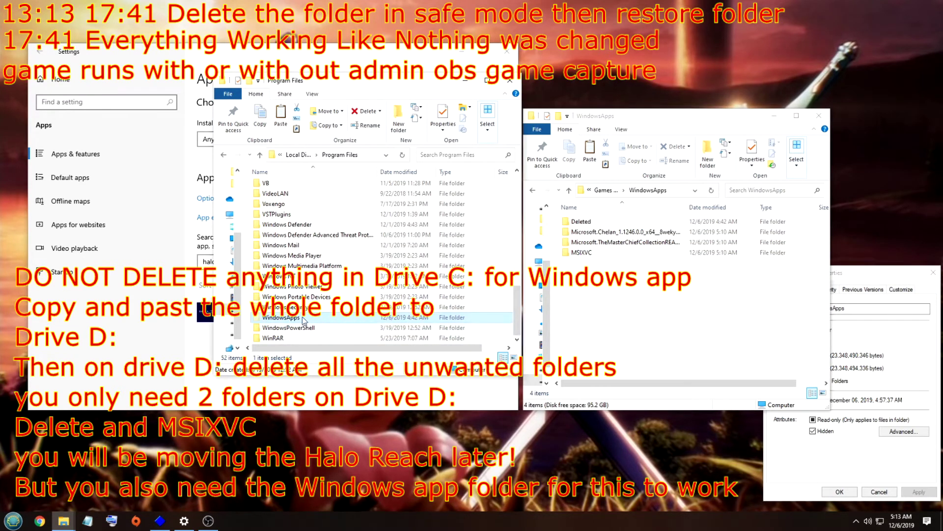
double_click(304, 320)
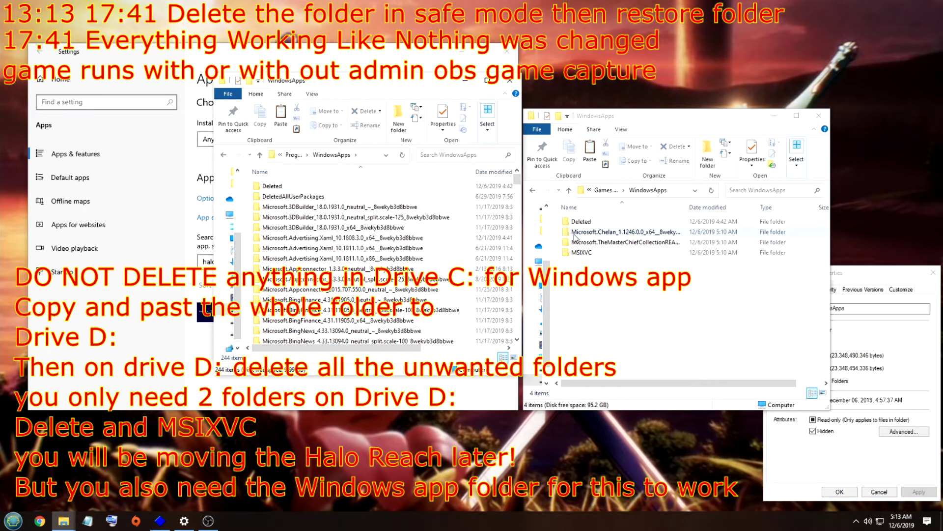
double_click(687, 207)
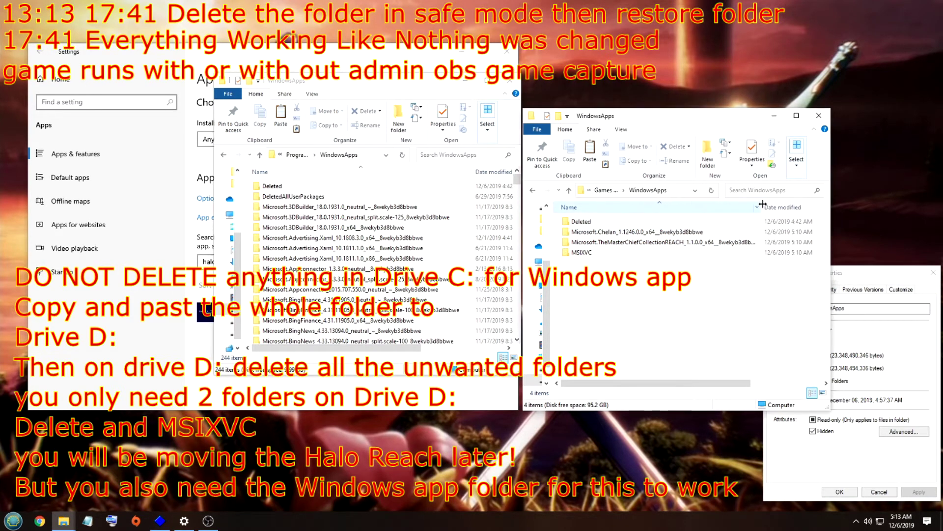
mouse_move(658, 233)
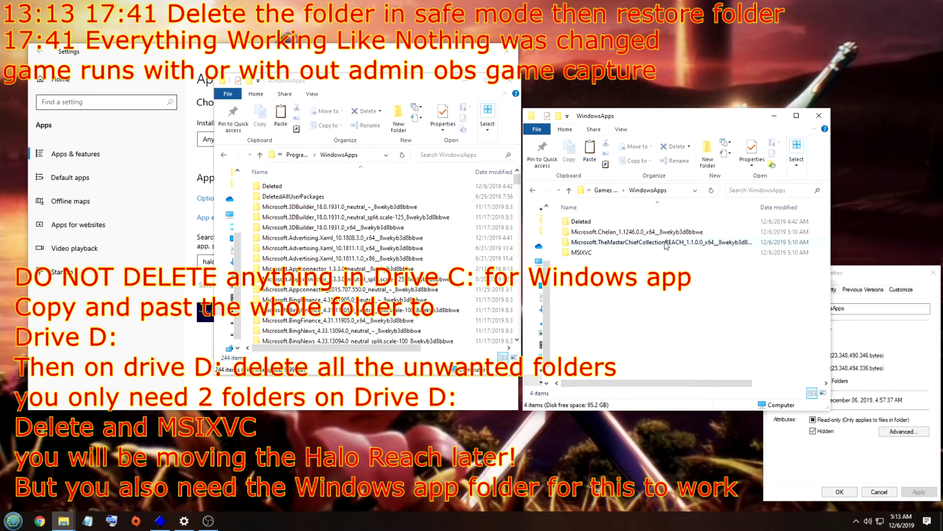
mouse_move(686, 240)
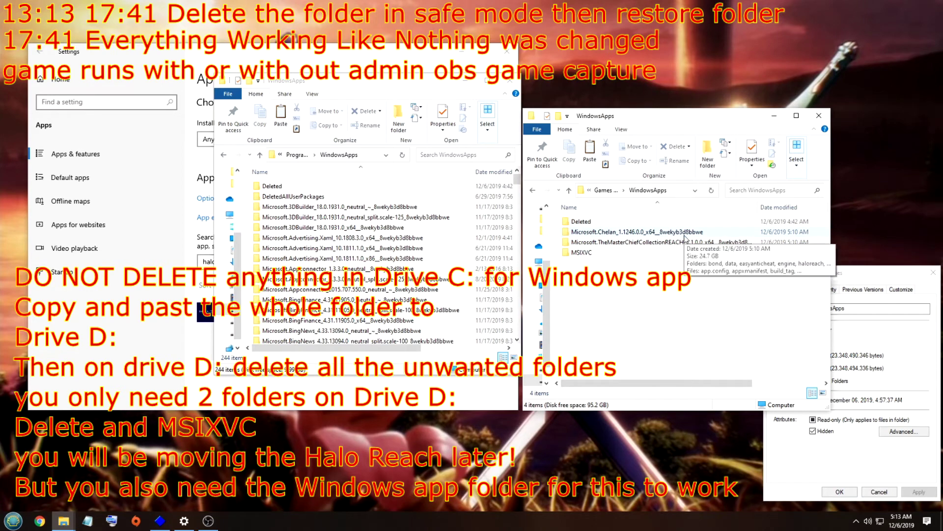
Inspect the contents of the Microsoft.Chelan and Microsoft.TheMasterChiefCollectionREACH folders inside E:\WindowsApps, returning to drive E:.
double_click(685, 233)
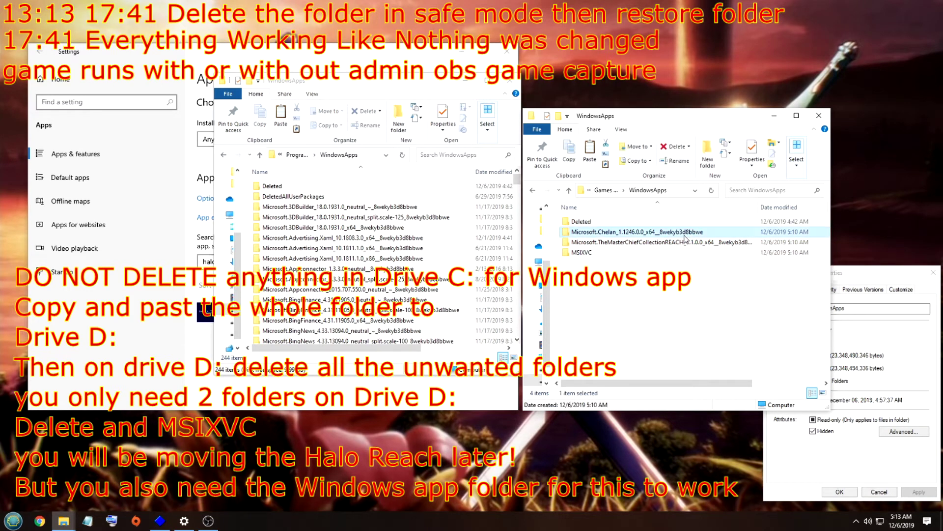
scroll(639, 295, "down", 3)
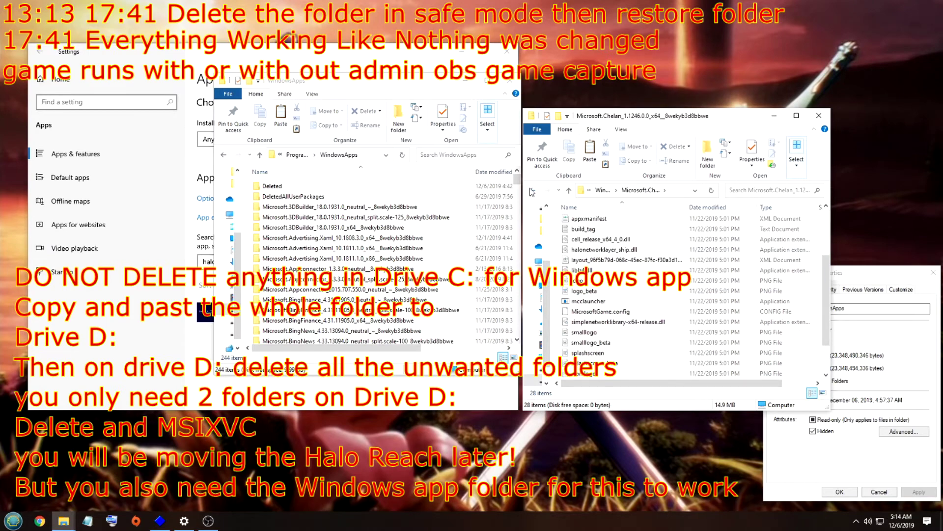
left_click(532, 191)
double_click(592, 240)
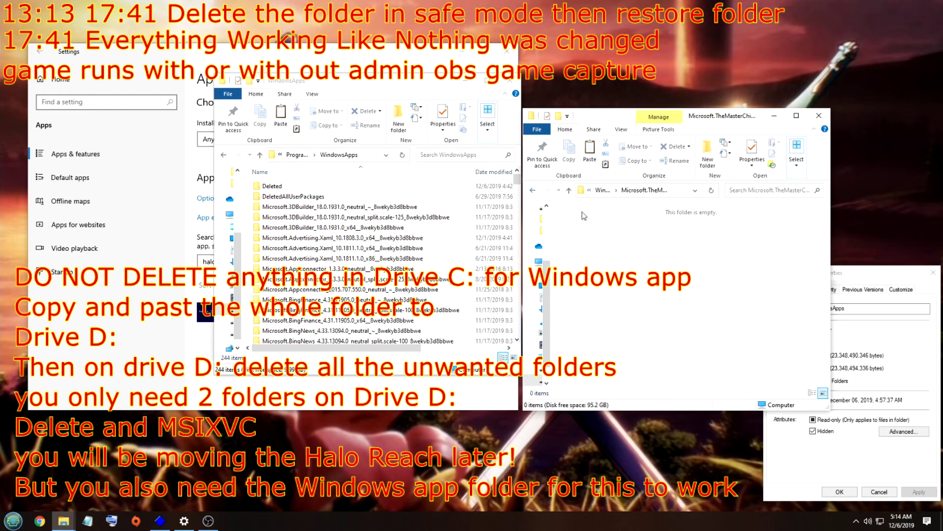
left_click(535, 191)
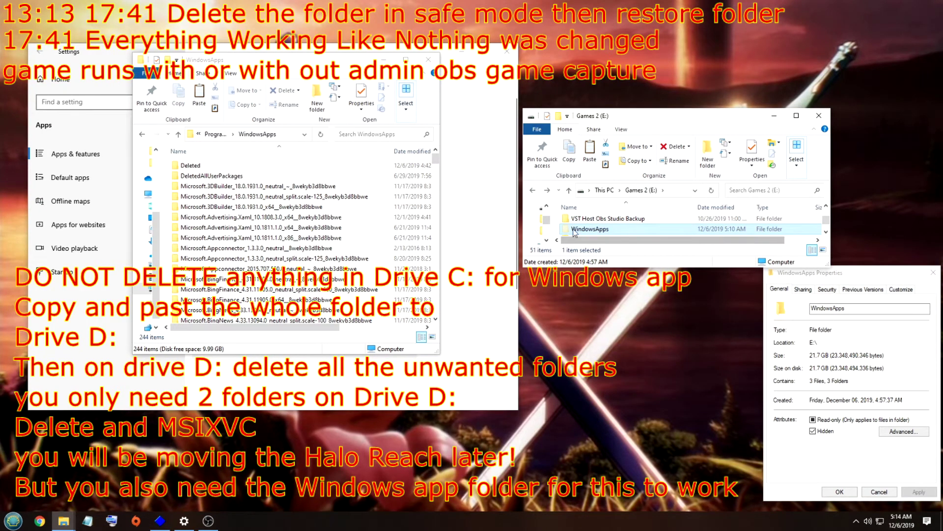
Browse the WindowsApps folder on drive C: and select the Microsoft.GamingApp_1911.1001.9.0 folder.
scroll(434, 227, "down", 7)
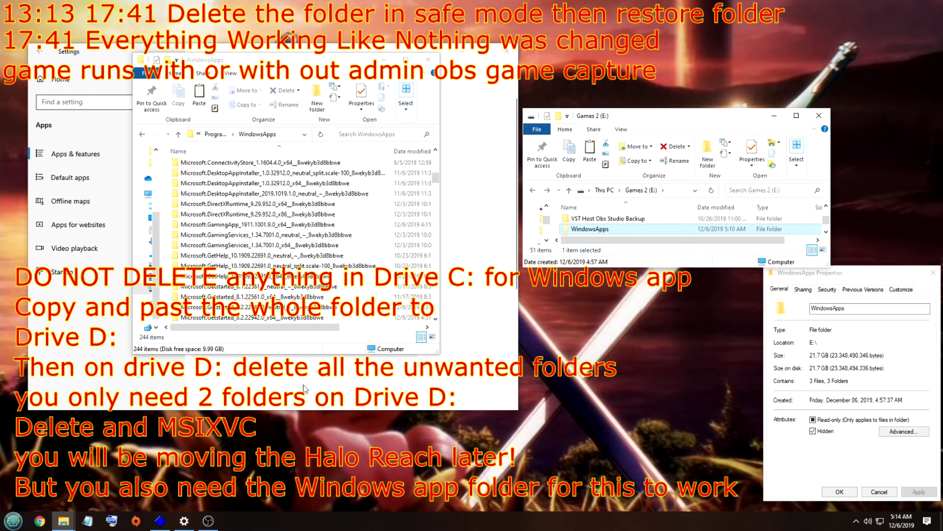
mouse_move(435, 178)
left_mouse_down()
mouse_move(435, 252)
mouse_move(438, 162)
left_mouse_up()
scroll(251, 290, "up", 5)
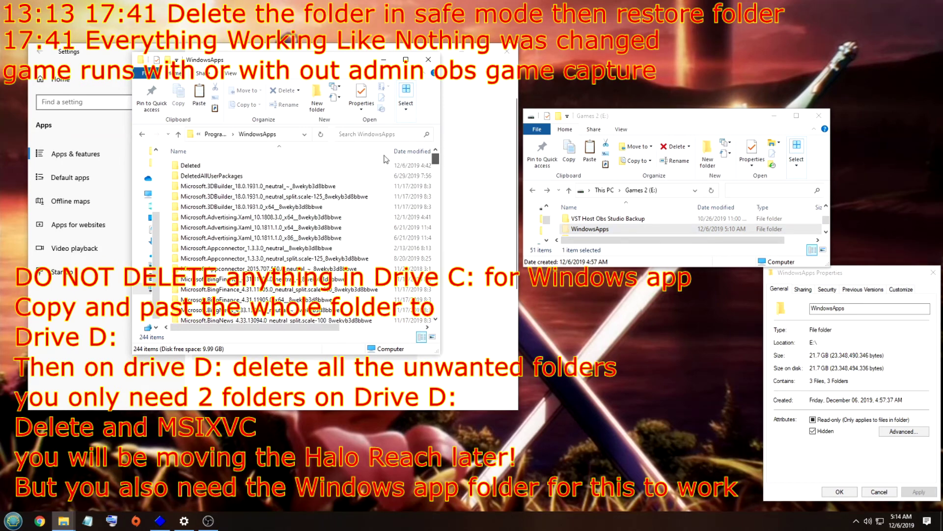
scroll(251, 289, "down", 2)
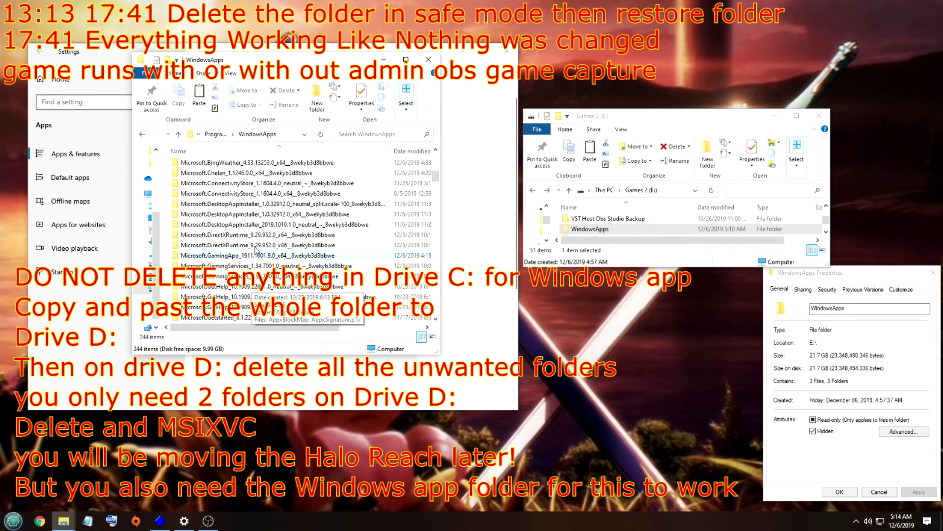
left_click(300, 255)
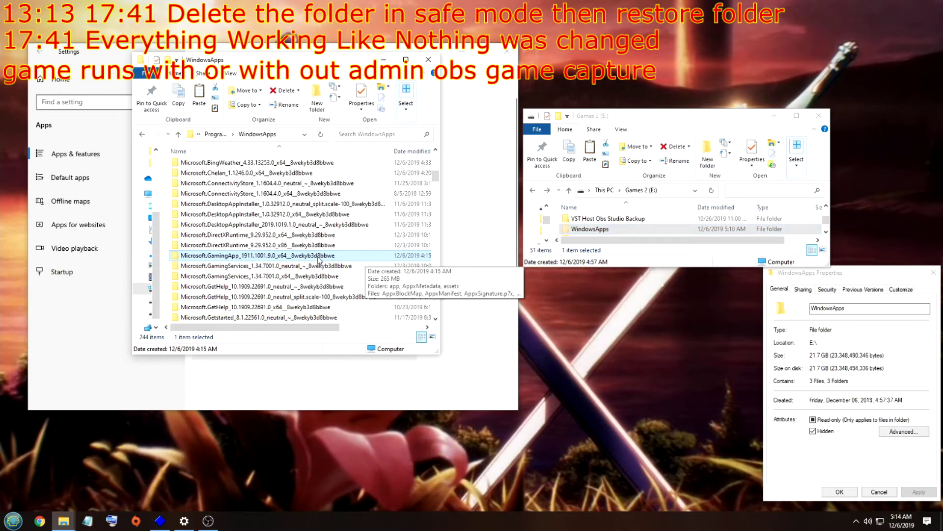
Open the properties of the WindowsApps folder on drive E: and view its sharing settings.
left_click(628, 234)
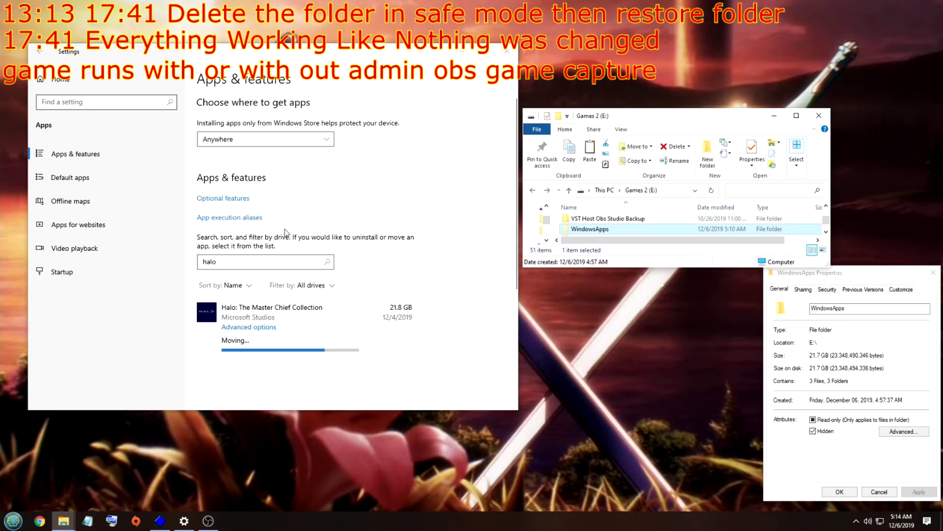
right_click(591, 229)
left_click(592, 237)
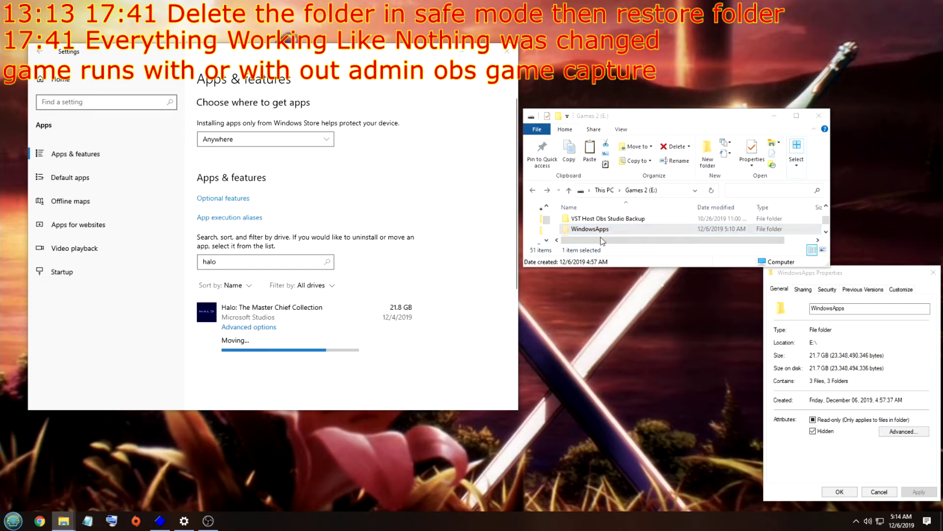
right_click(584, 229)
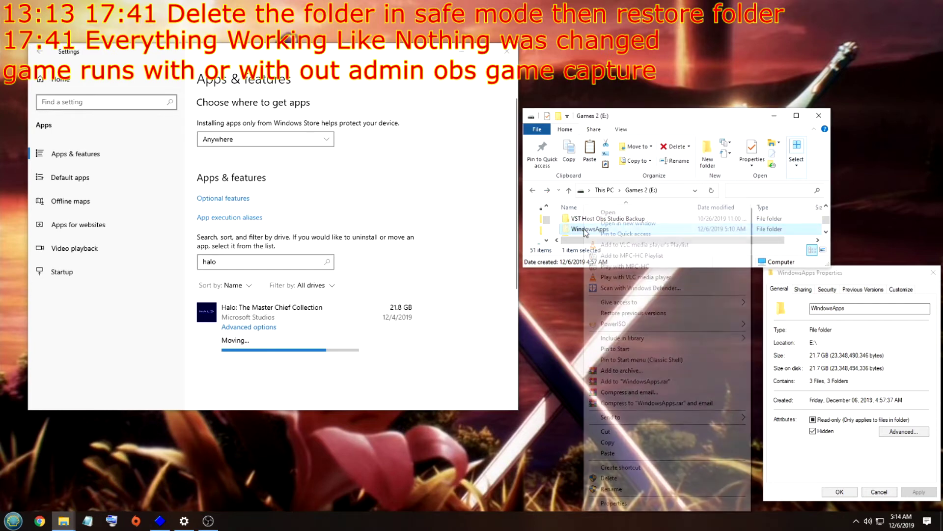
left_click(614, 503)
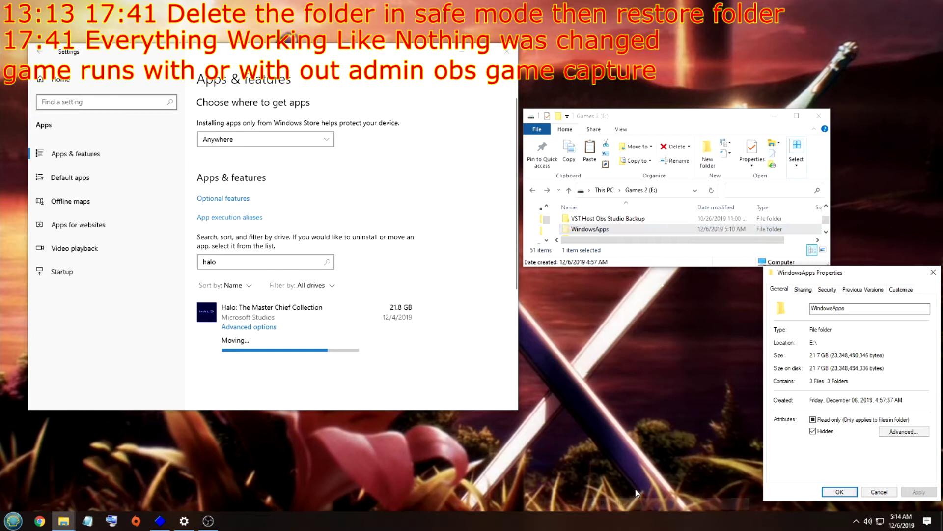
right_click(585, 229)
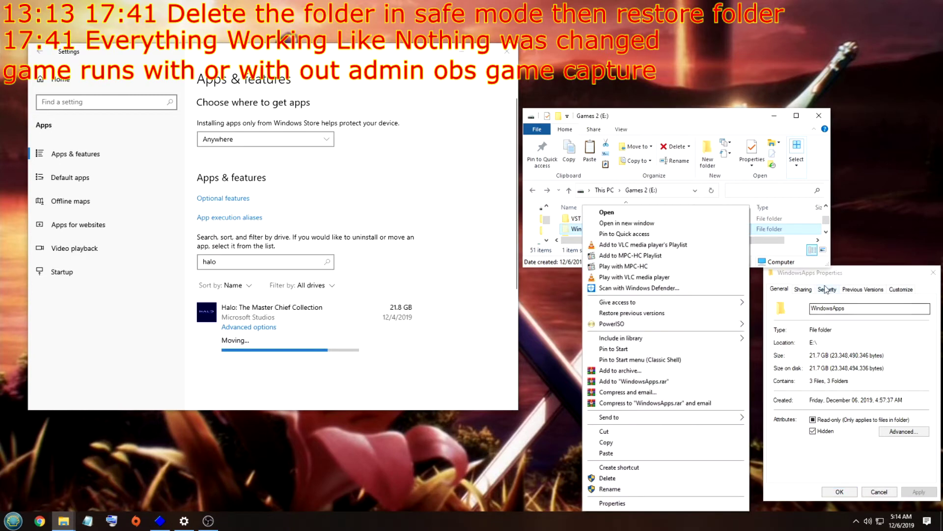
left_click(614, 503)
left_click_drag(866, 279, 634, 272)
left_click(571, 282)
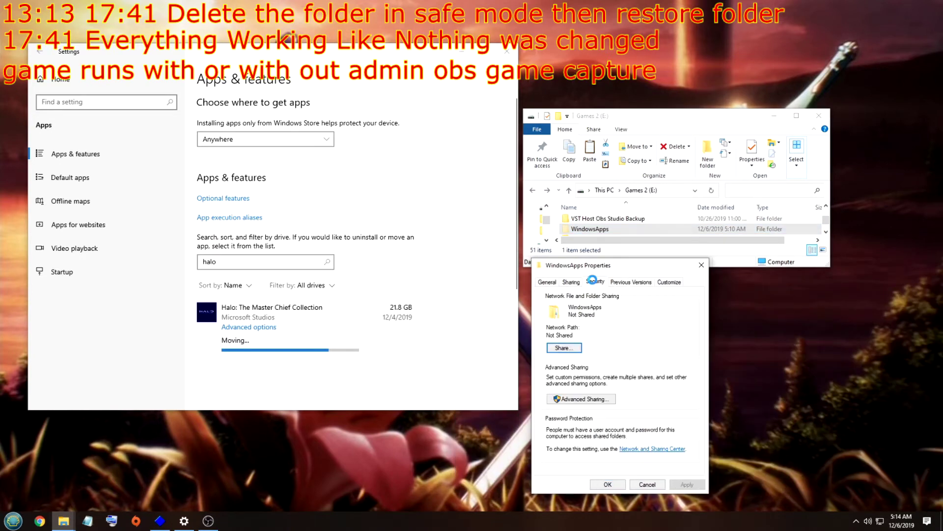
Review the security permissions of E:\WindowsApps for the TrustedInstaller and Users groups.
left_click(595, 281)
key("Down")
key("Down")
key("Down")
key("Down")
key("Down")
key("Down")
key("Down")
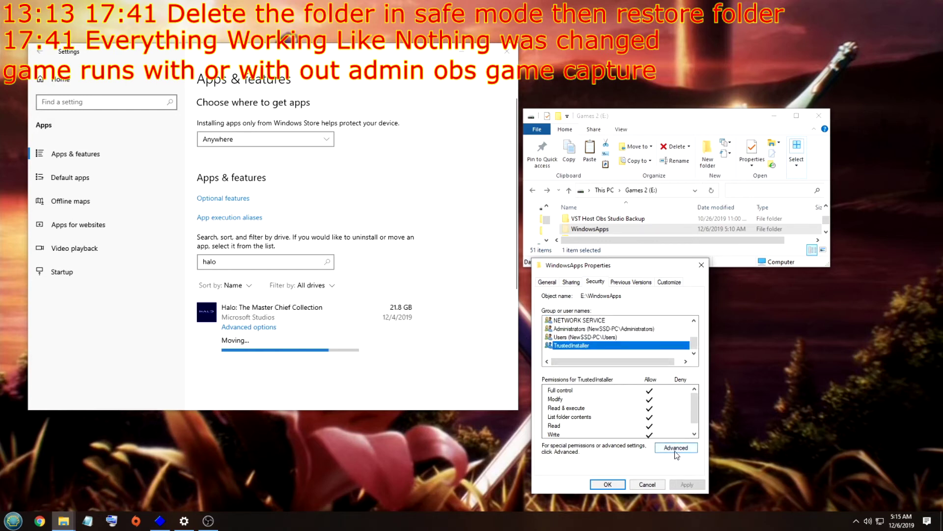
left_click(575, 339)
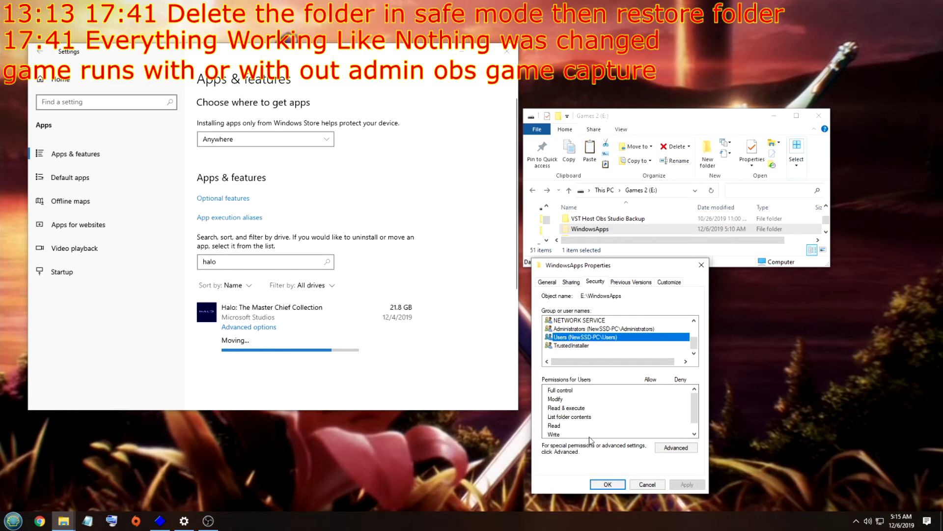
Examine the Users permission entry in the advanced security settings of E:\WindowsApps, widening the Principal column.
left_click(676, 447)
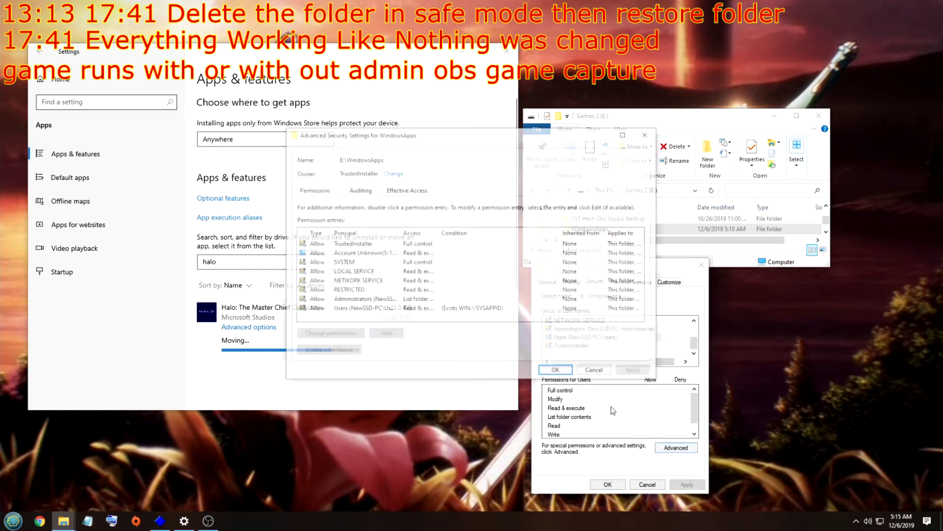
left_click_drag(578, 128, 687, 142)
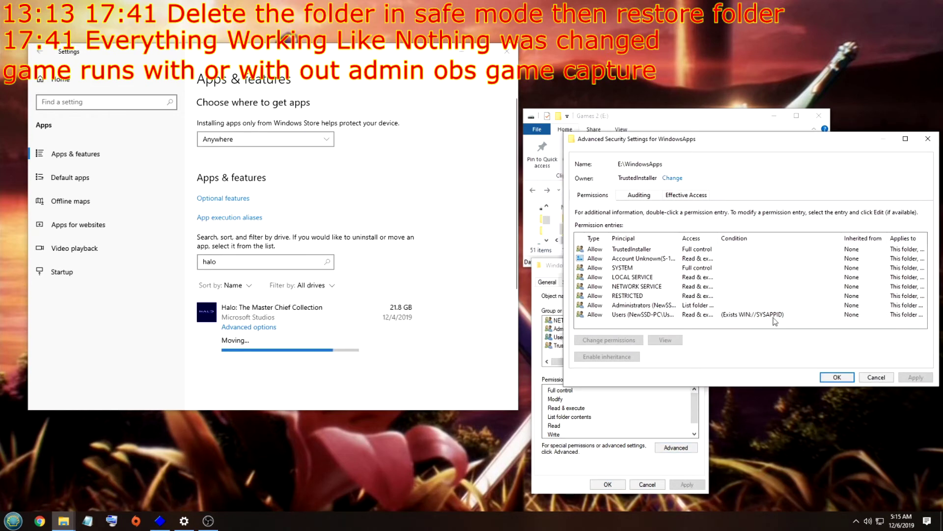
left_click(596, 315)
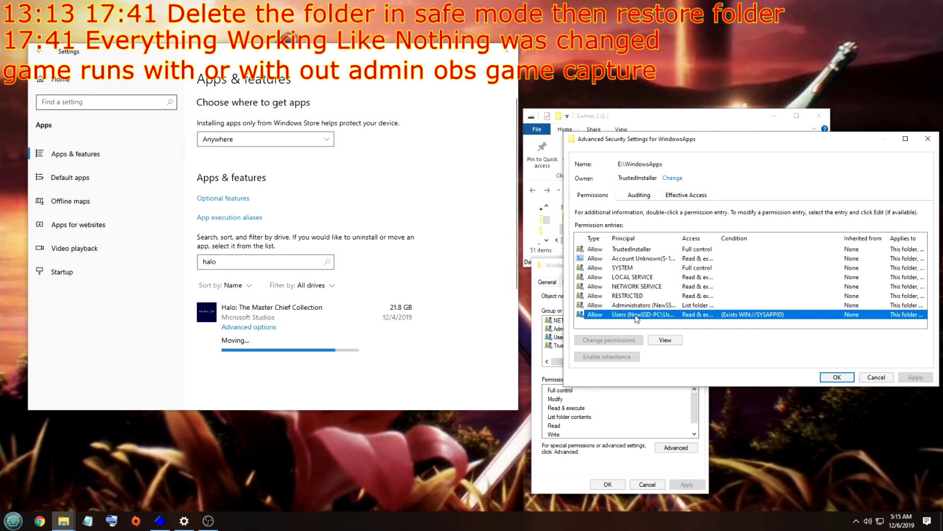
left_click_drag(681, 238, 738, 238)
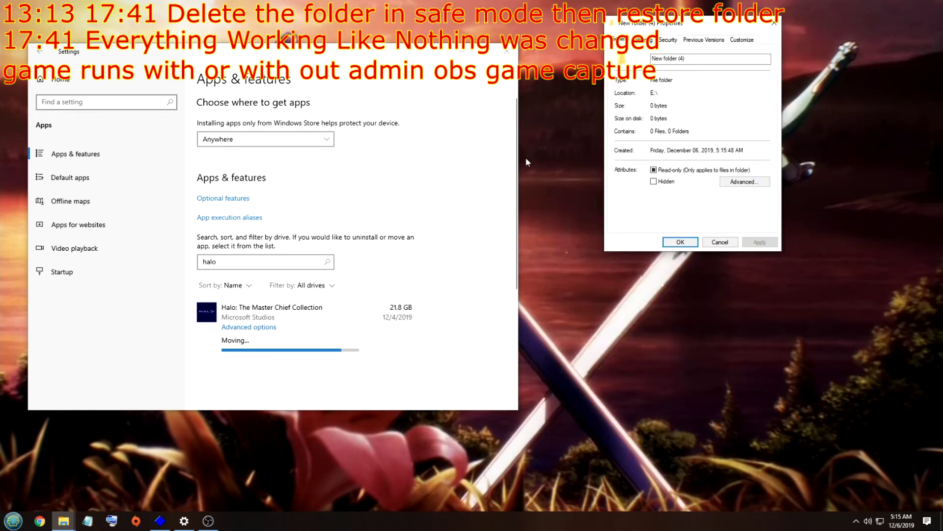
Try to remove the Users group from the security permissions of E:\New folder (4).
left_click(620, 90)
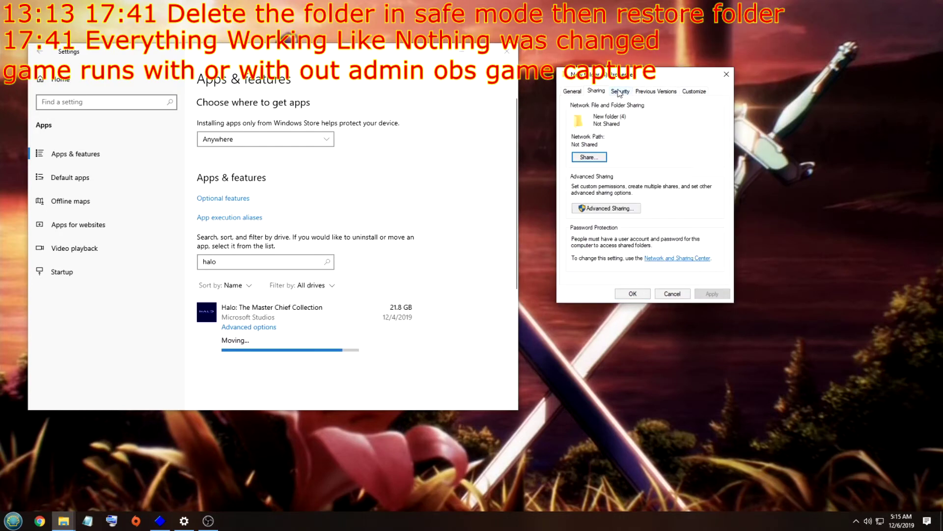
left_click(622, 154)
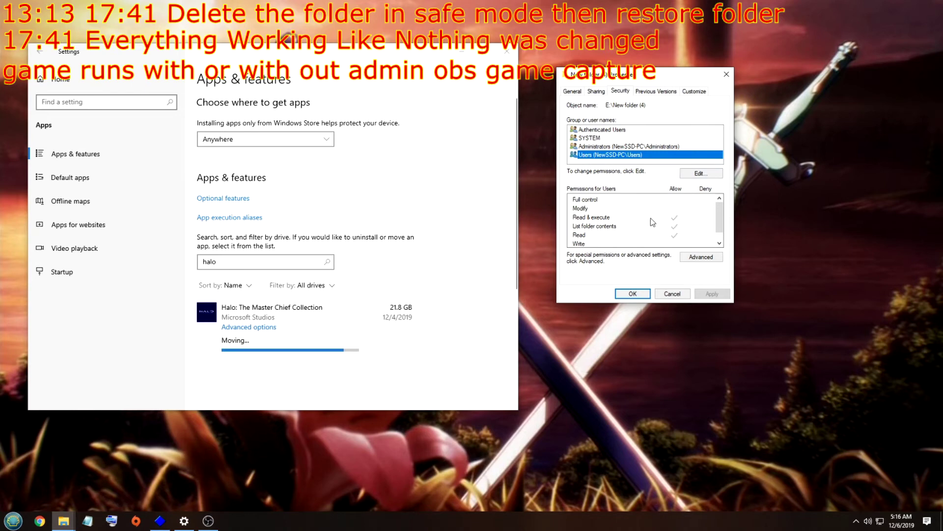
left_click(691, 174)
left_click(623, 192)
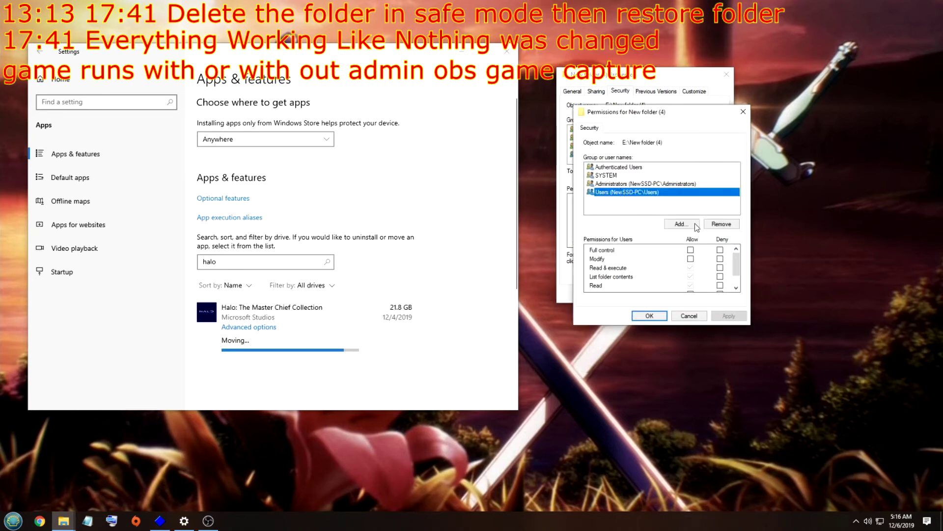
left_click(722, 224)
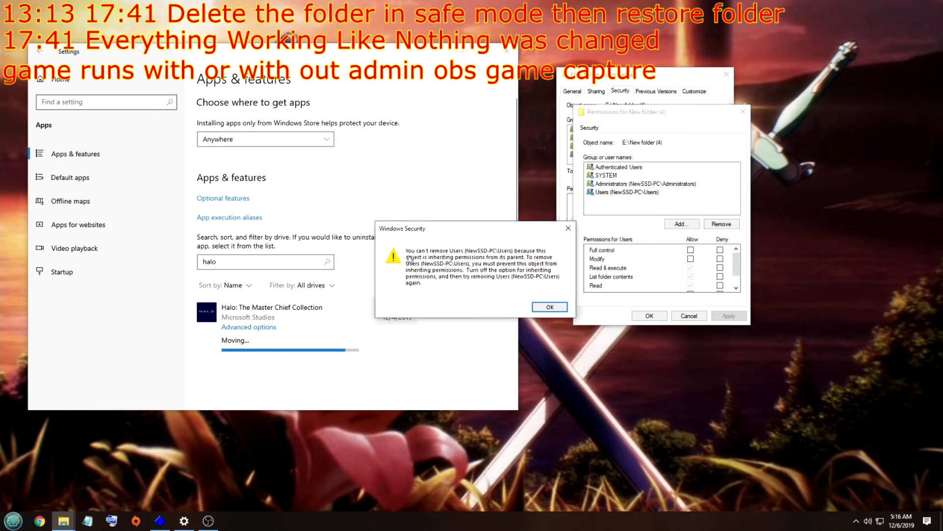
left_click_drag(460, 227, 590, 294)
left_click(685, 373)
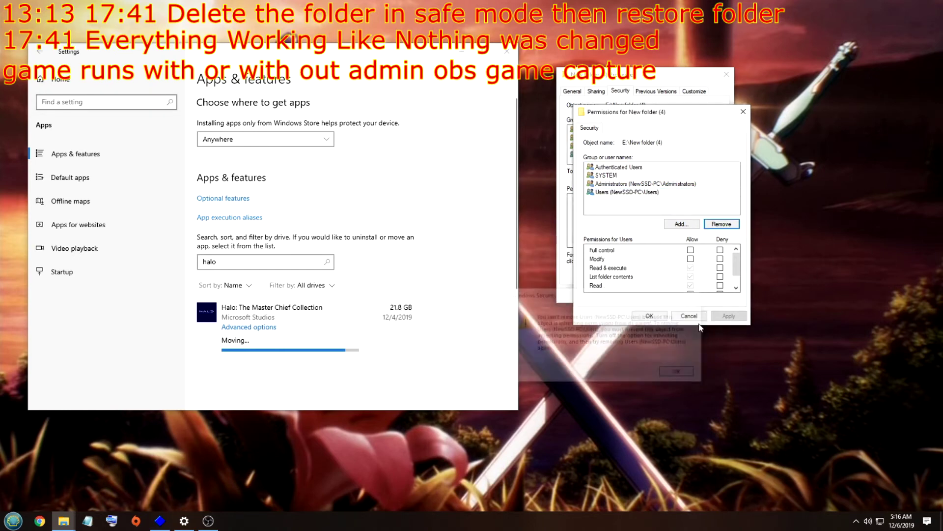
left_click(689, 316)
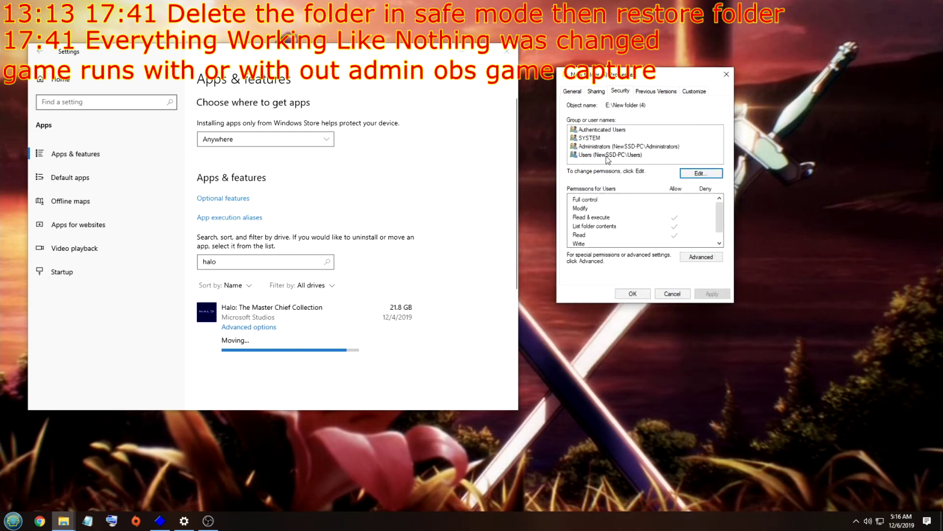
Disable inheritance in the advanced security settings of New folder (4), converting inherited permissions into explicit ones.
left_click(608, 155)
left_click(700, 257)
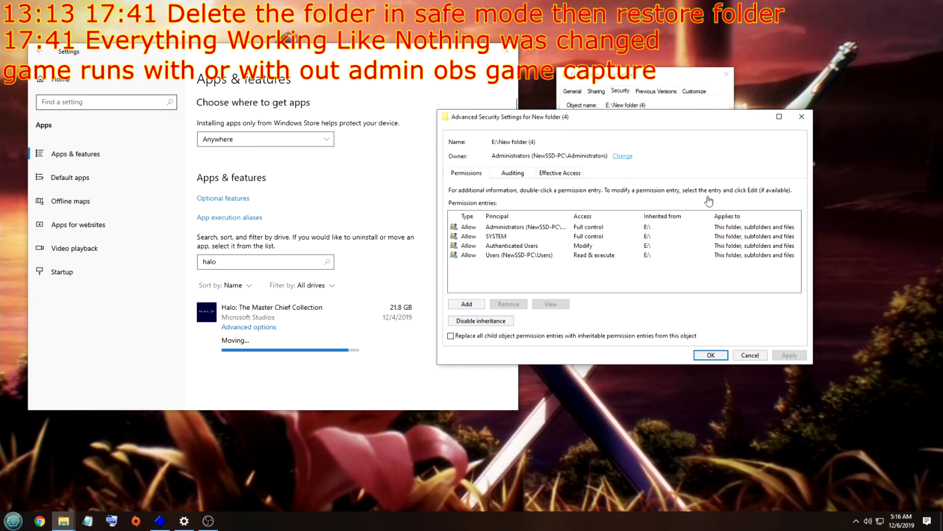
left_click(622, 156)
left_click(89, 520)
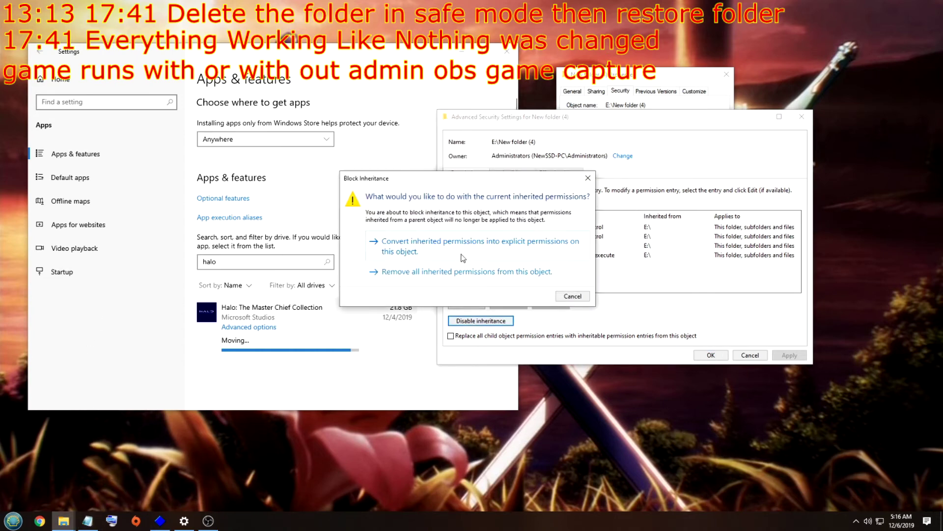
left_click(398, 251)
Remove the Users permission entry from New folder (4) and enable inheritance again.
left_click(538, 256)
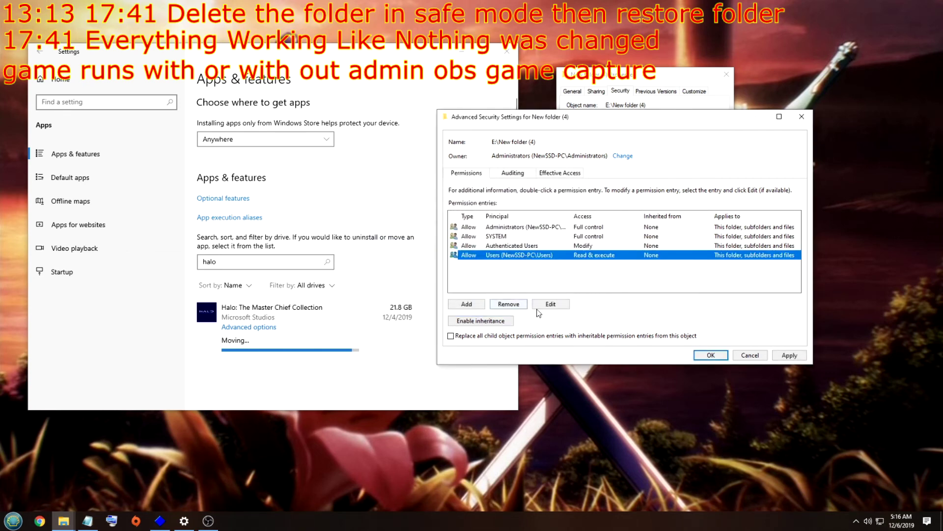
left_click(511, 304)
left_click(475, 322)
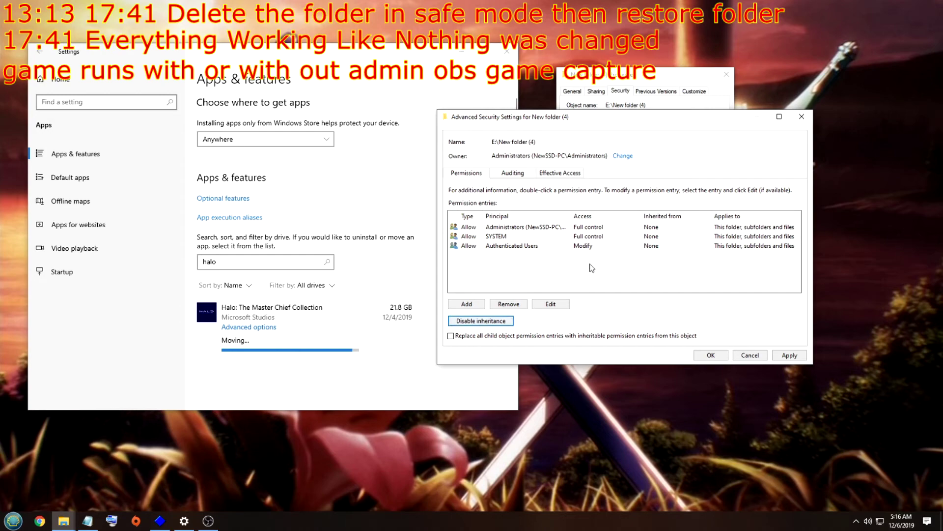
Disable inheritance again in the advanced security settings of New folder (4) and apply the change.
left_click(473, 324)
left_click(789, 354)
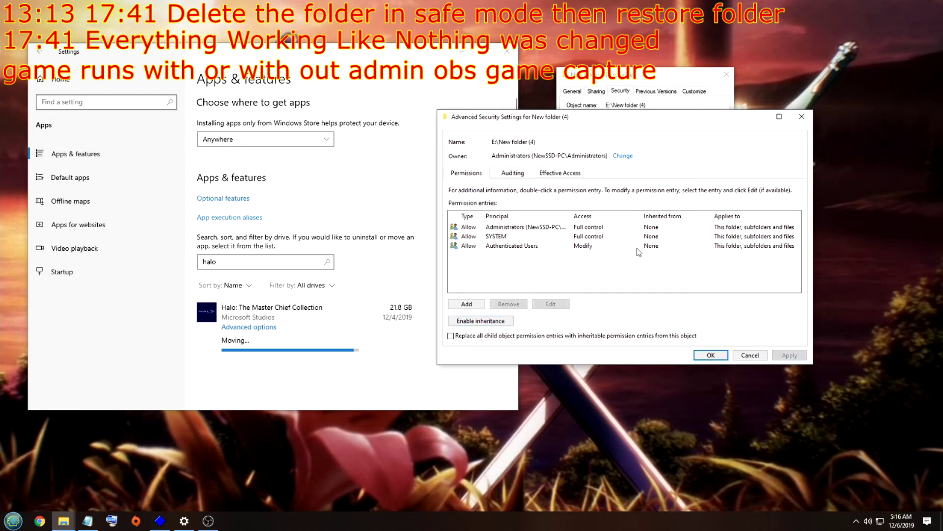
left_click_drag(634, 123, 625, 183)
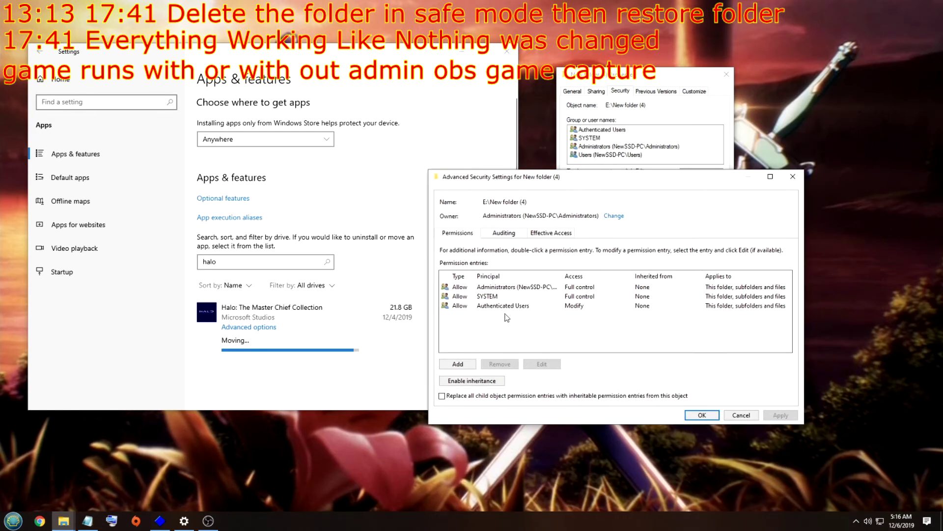
left_click(705, 418)
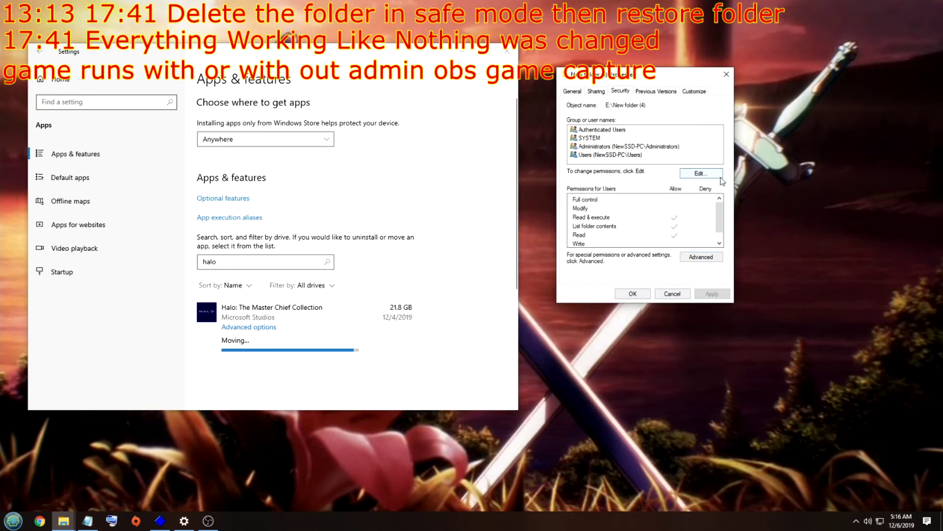
Examine the editable group permissions of E:\New folder (4) and compare them with the groups listed in its security properties.
left_click(701, 173)
left_click(633, 176)
left_click(625, 184)
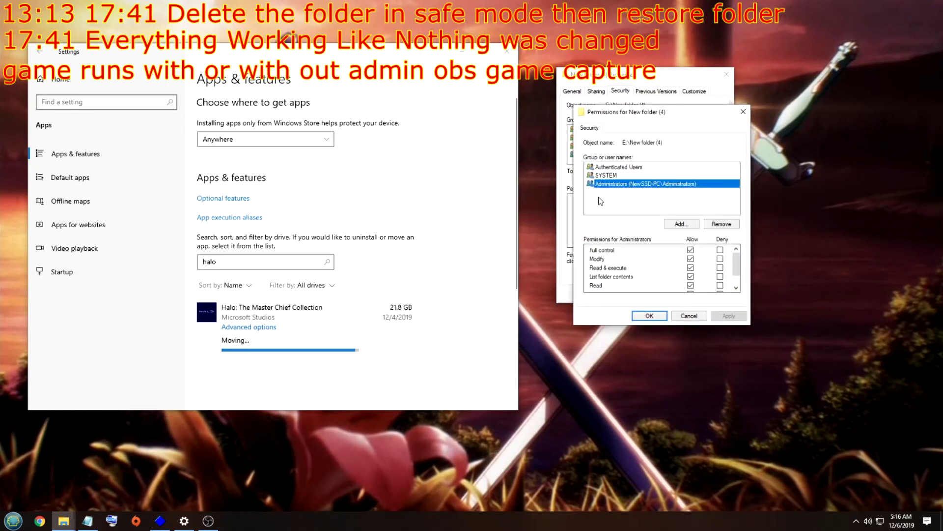
left_click_drag(627, 104, 666, 85)
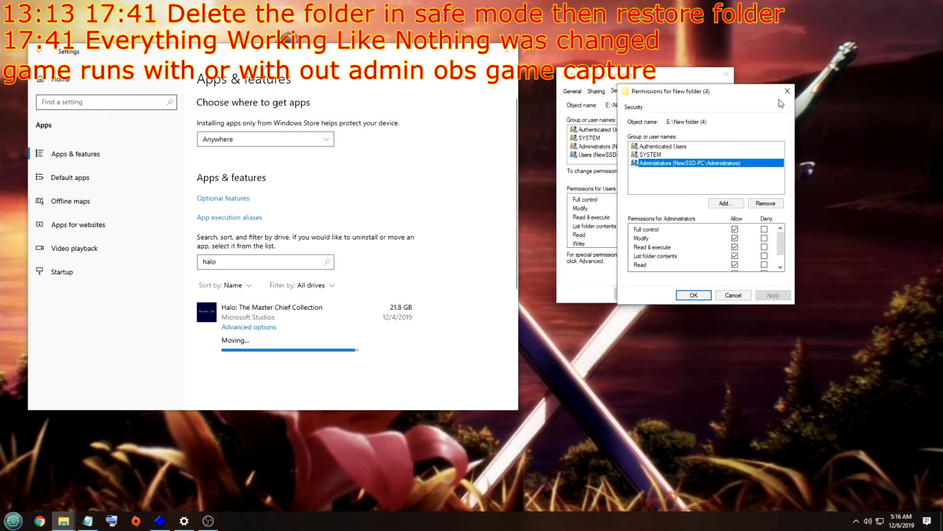
left_click(787, 90)
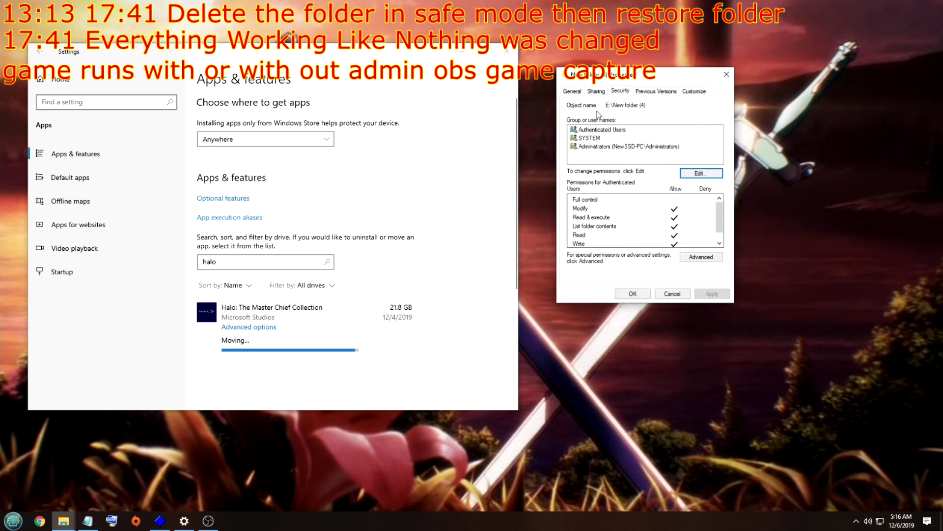
left_click(697, 173)
left_click_drag(682, 111, 708, 229)
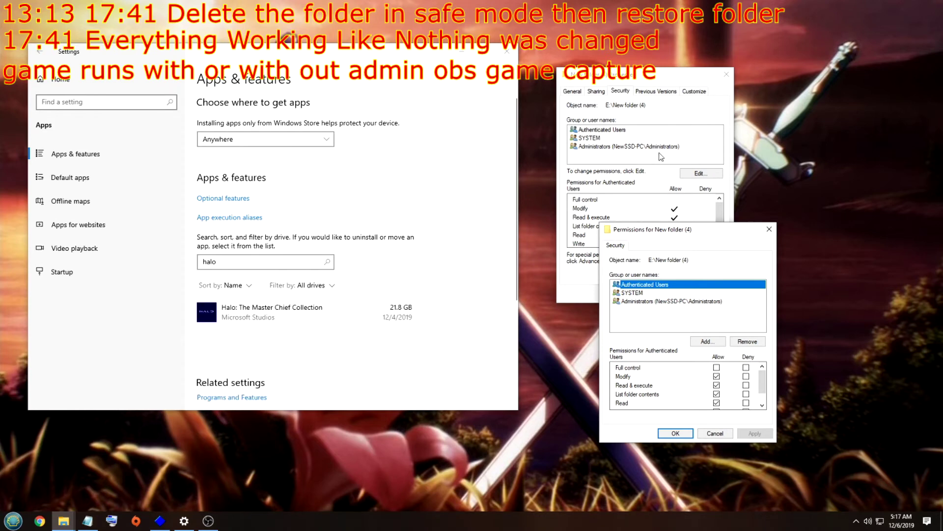
left_click_drag(647, 227, 472, 80)
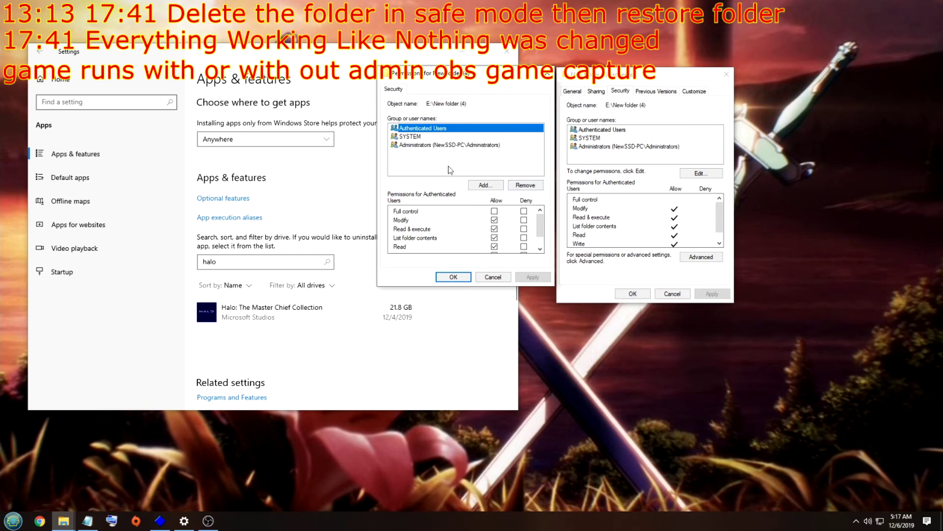
left_click(442, 145)
left_click(454, 277)
Change the owner of New folder (4) to the Users group in its advanced security settings.
left_click(701, 257)
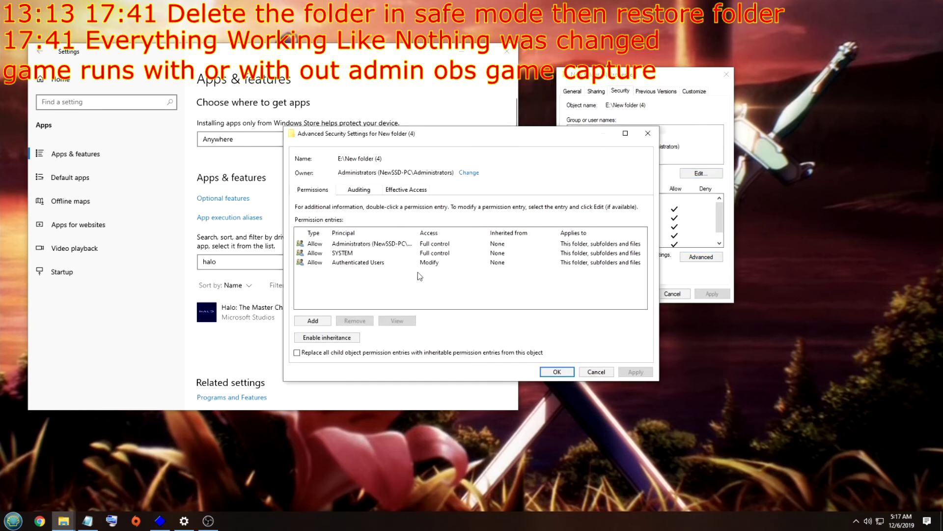
left_click(467, 172)
left_click(359, 337)
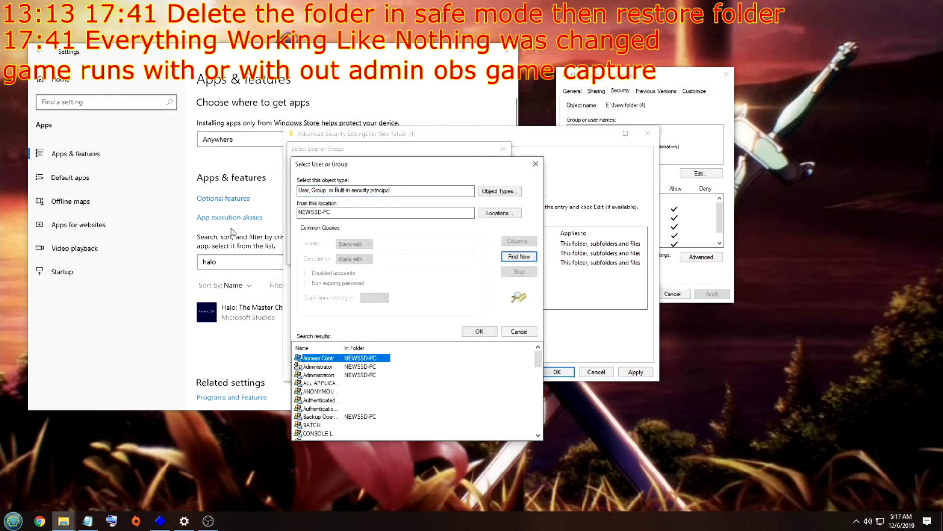
scroll(346, 416, "down", 5)
left_click(317, 425)
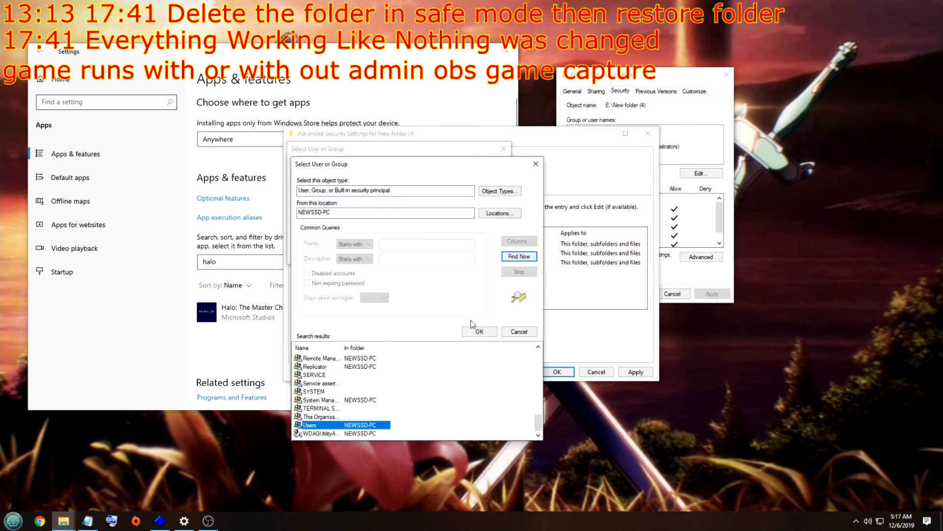
left_click(479, 331)
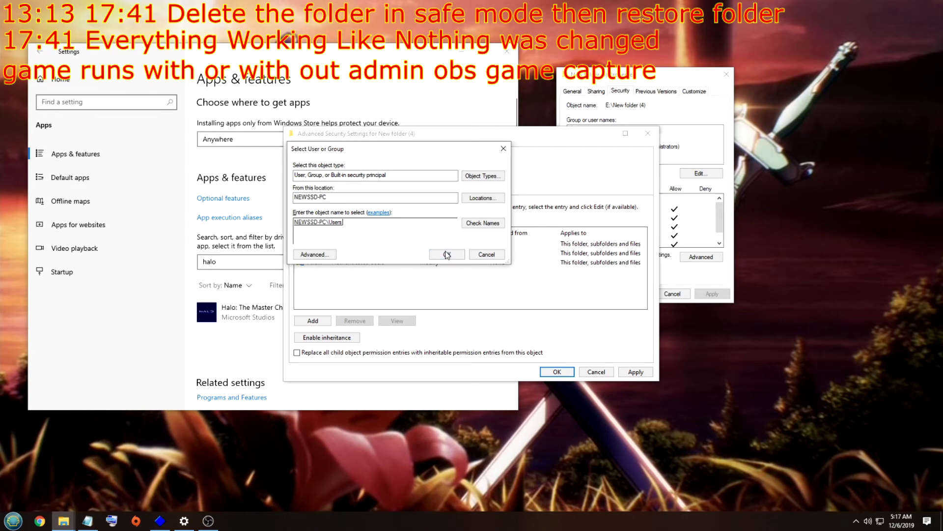
left_click(448, 256)
left_click(351, 274)
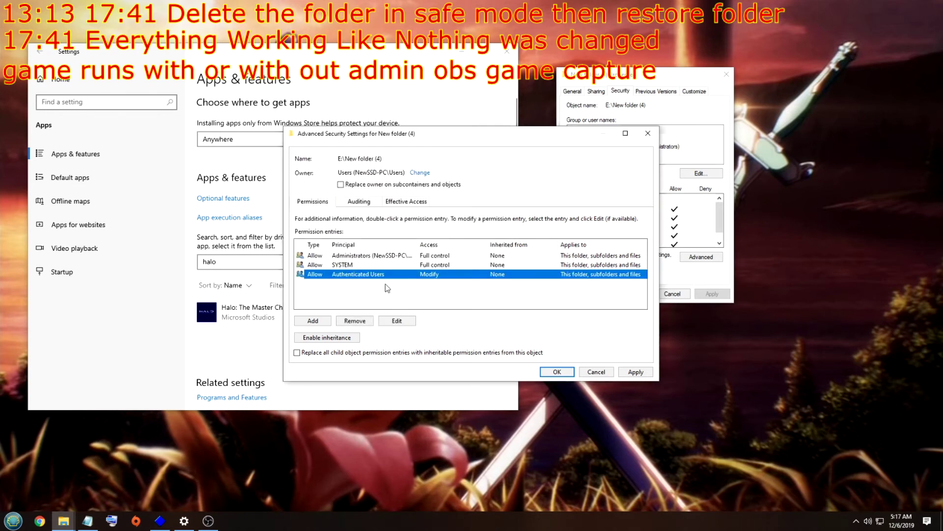
left_click(319, 339)
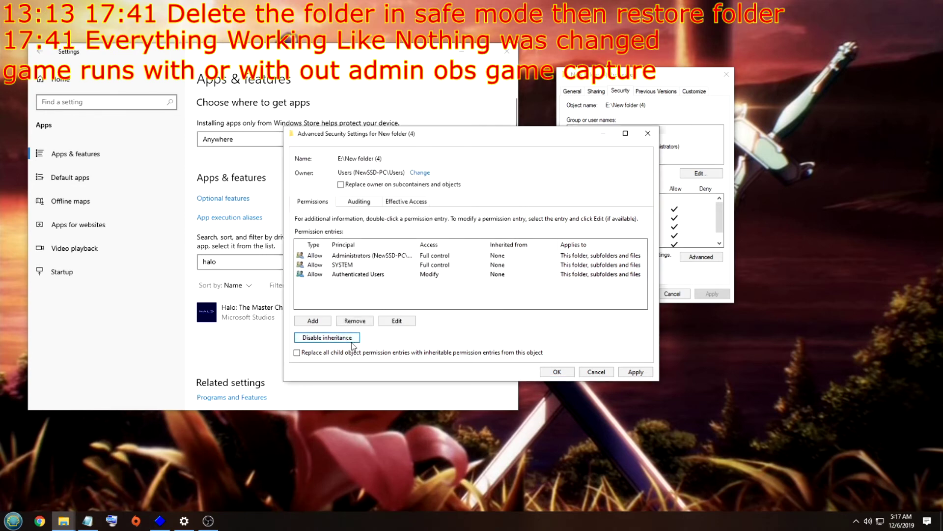
left_click(327, 337)
Add an Allow entry for the Users group with Read & execute access to New folder (4) and close its properties.
left_click(305, 320)
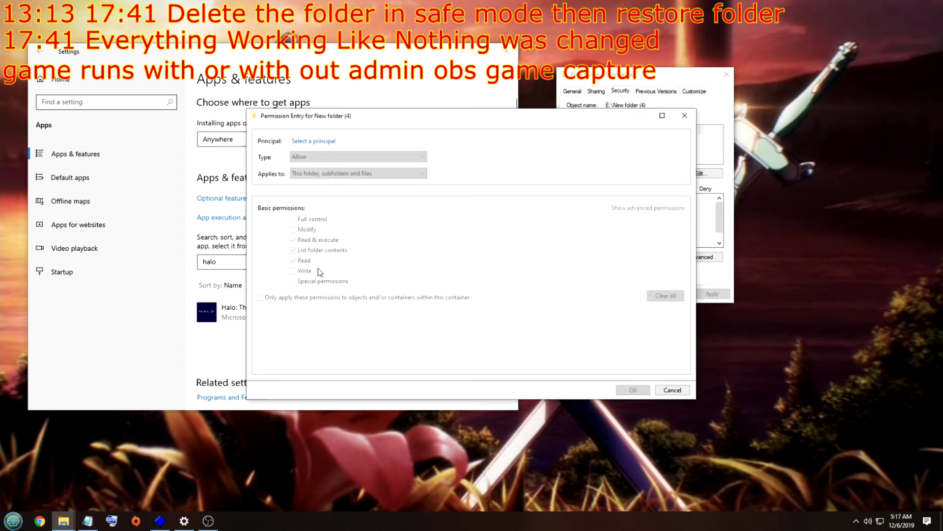
left_click(314, 141)
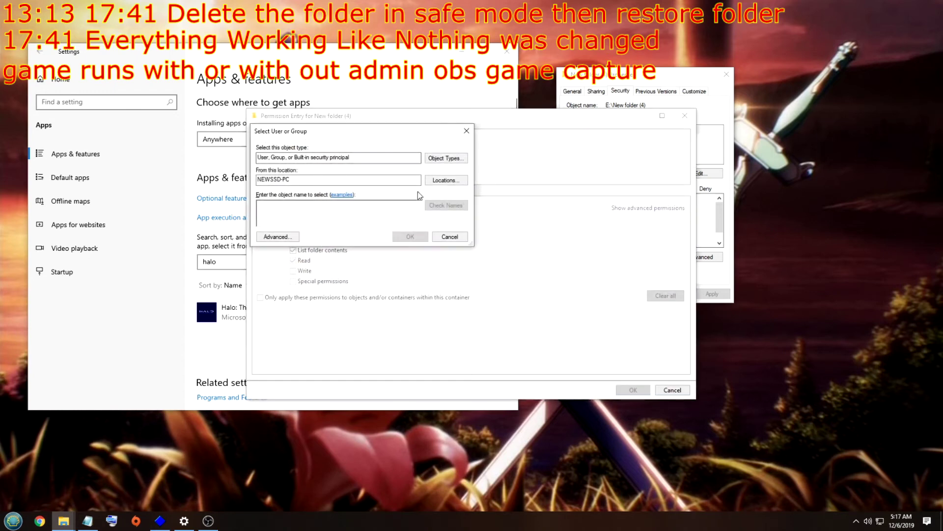
left_click(286, 232)
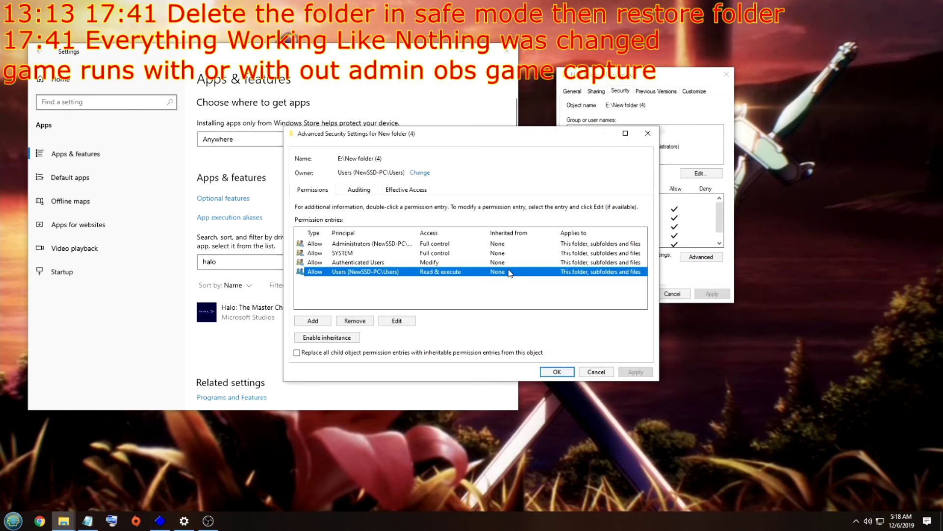
left_click(648, 132)
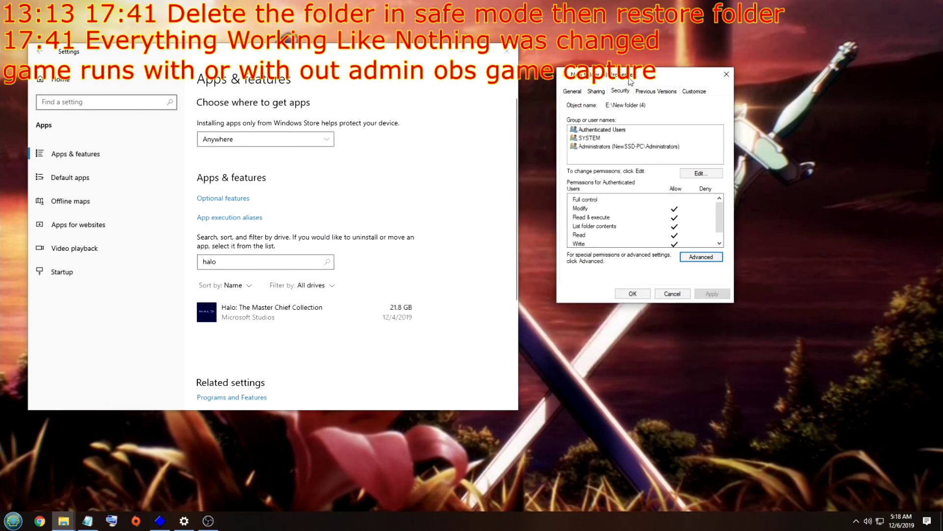
left_click_drag(659, 75, 696, 70)
left_click(710, 290)
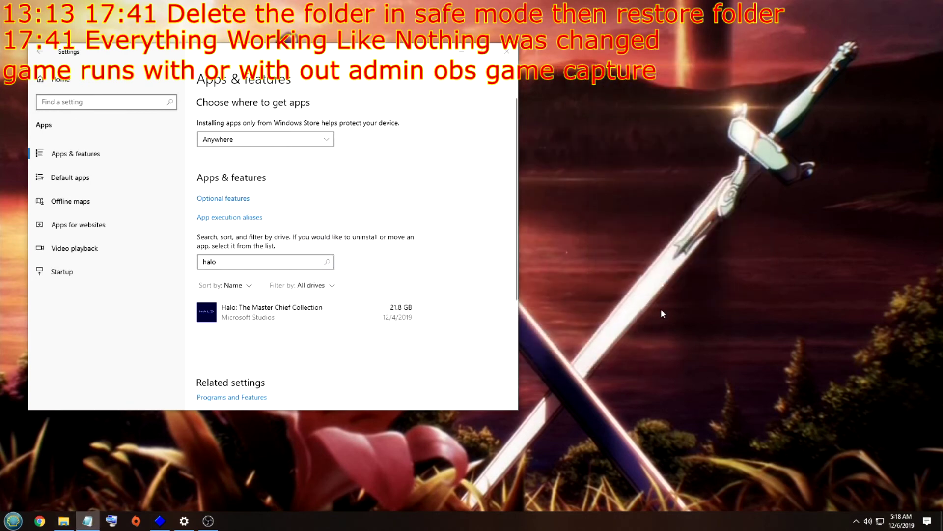
Examine the TrustedInstaller and Users permissions in the security properties of the WindowsApps folder on drive E:.
left_click(64, 520)
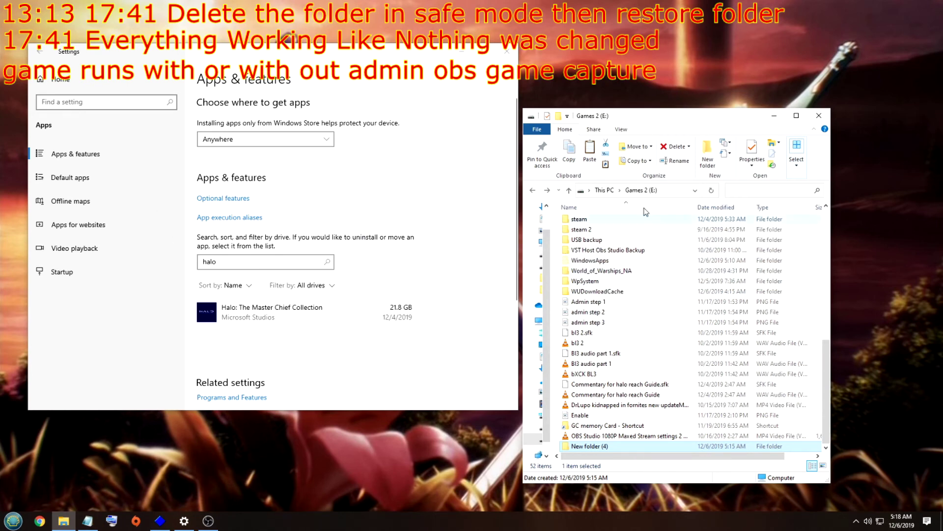
right_click(580, 261)
left_click(627, 506)
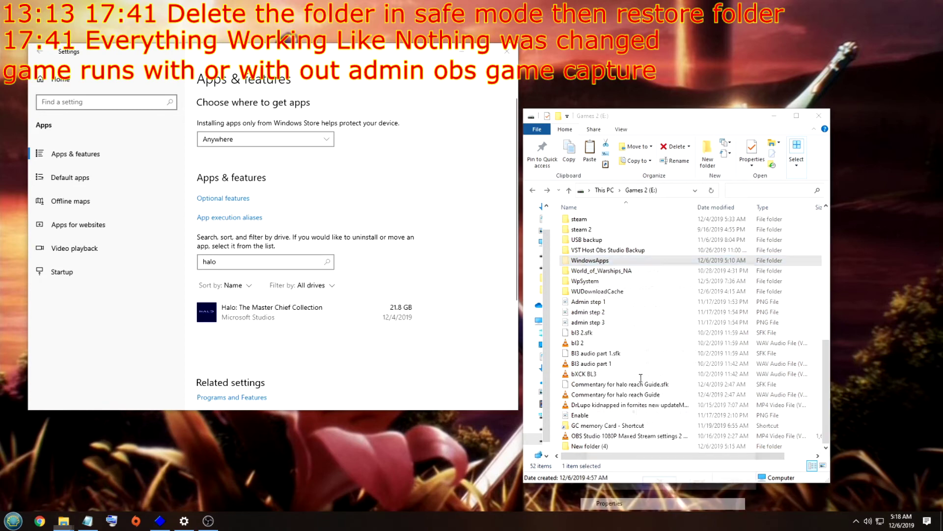
left_click(645, 284)
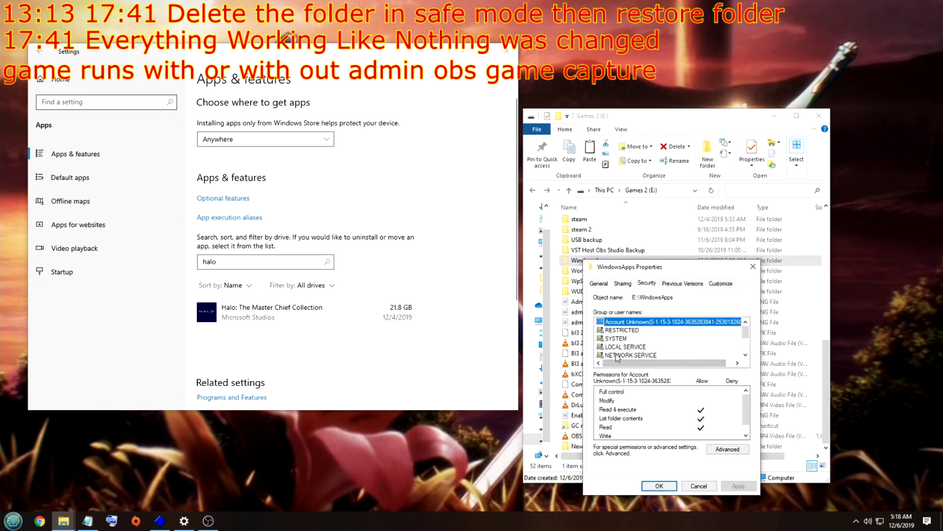
scroll(615, 351, "down", 2)
left_click(615, 347)
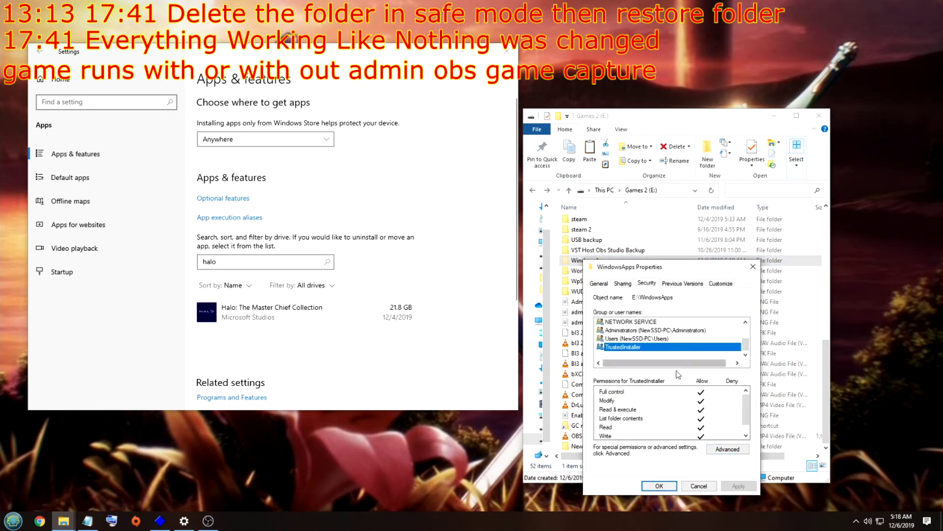
left_click(648, 339)
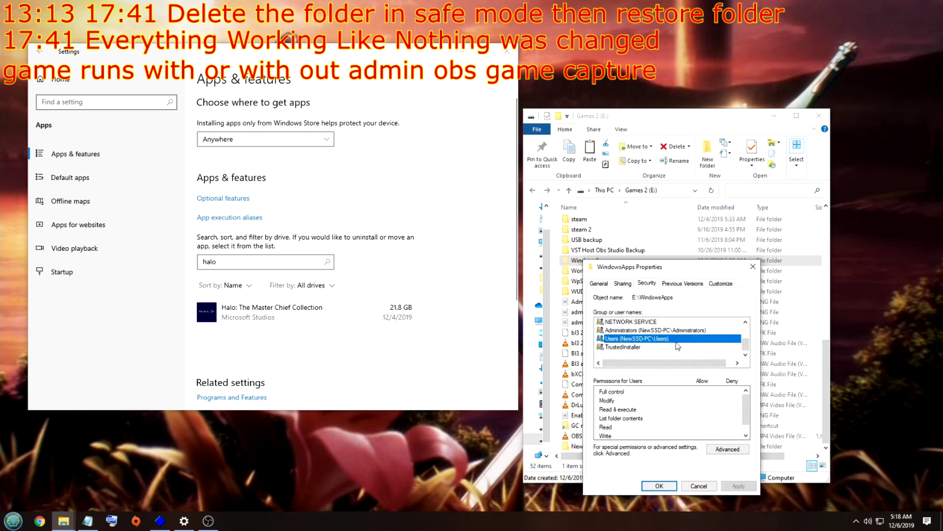
Examine the Users entry's condition and the TrustedInstaller entry in the advanced security settings of E:\WindowsApps.
left_click(727, 448)
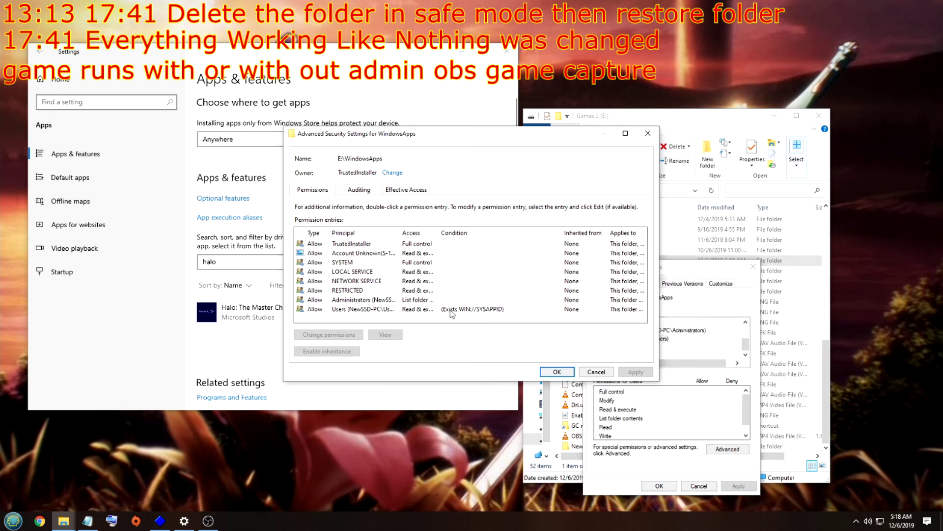
left_click(476, 309)
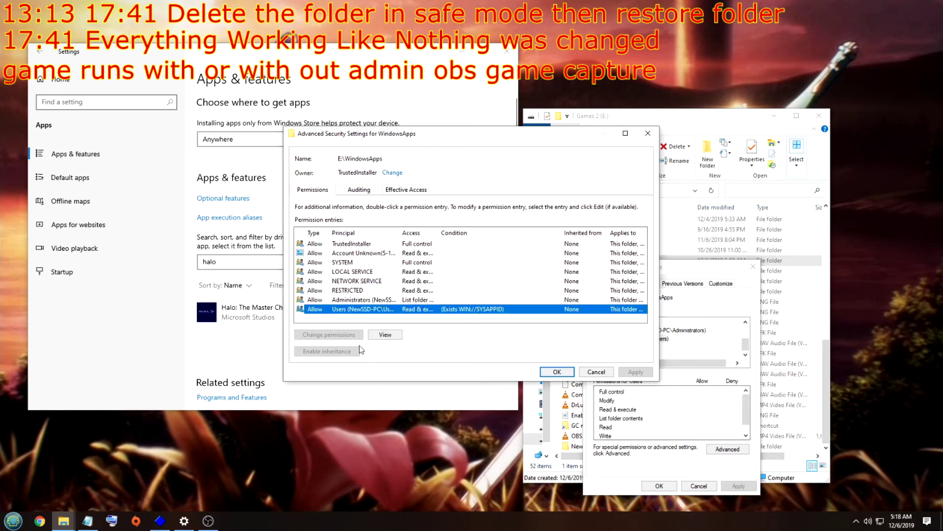
left_click(360, 244)
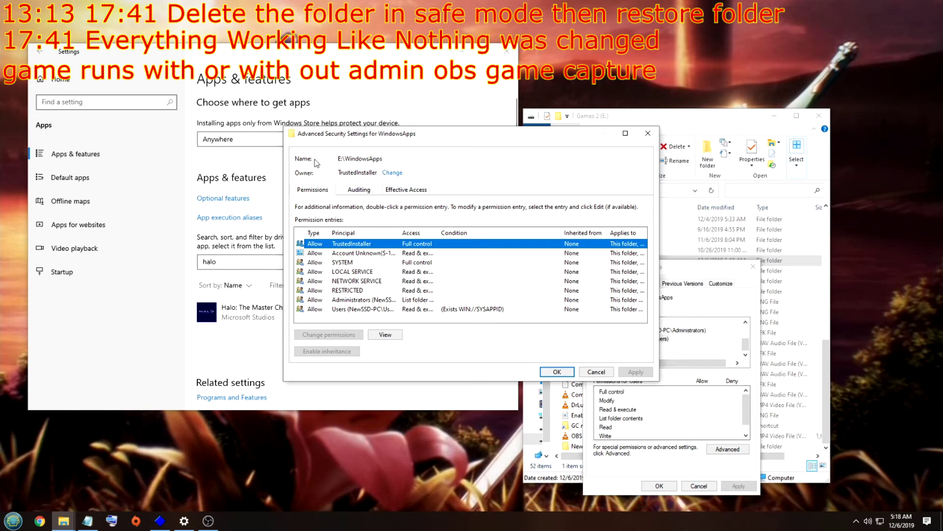
left_click(334, 309)
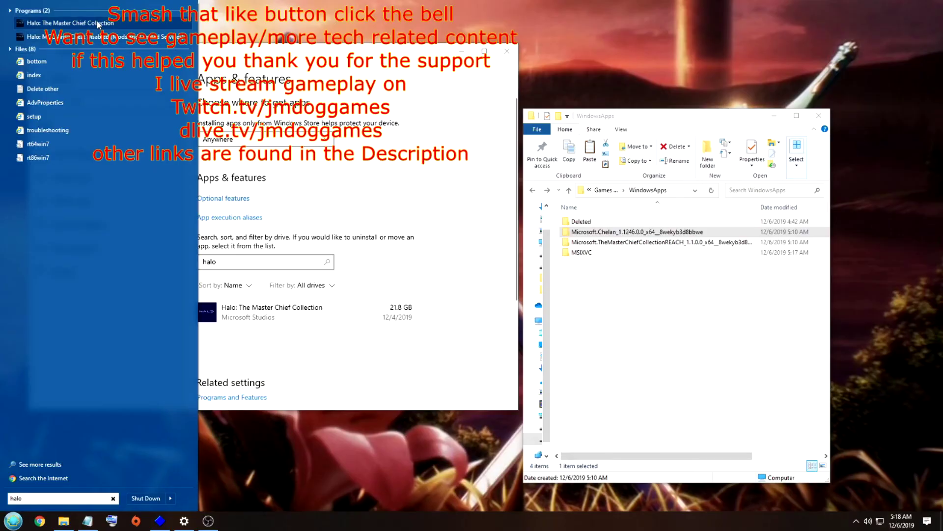
Launch Halo: The Master Chief Collection as administrator, and launch it again without administrator rights.
right_click(97, 22)
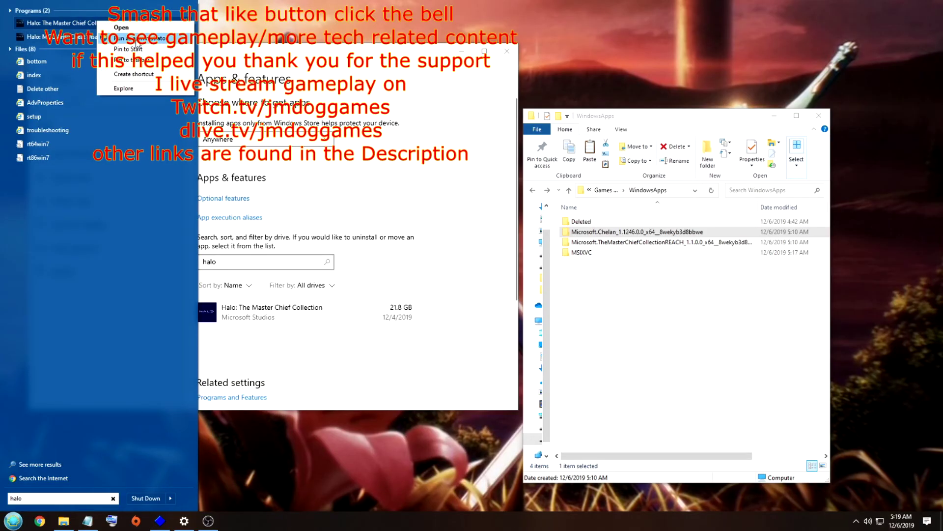
left_click(136, 41)
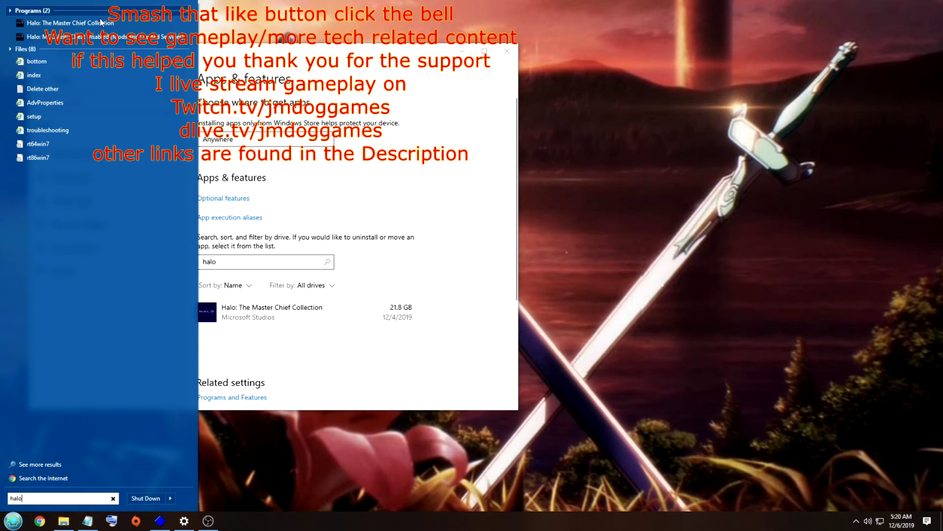
left_click(69, 22)
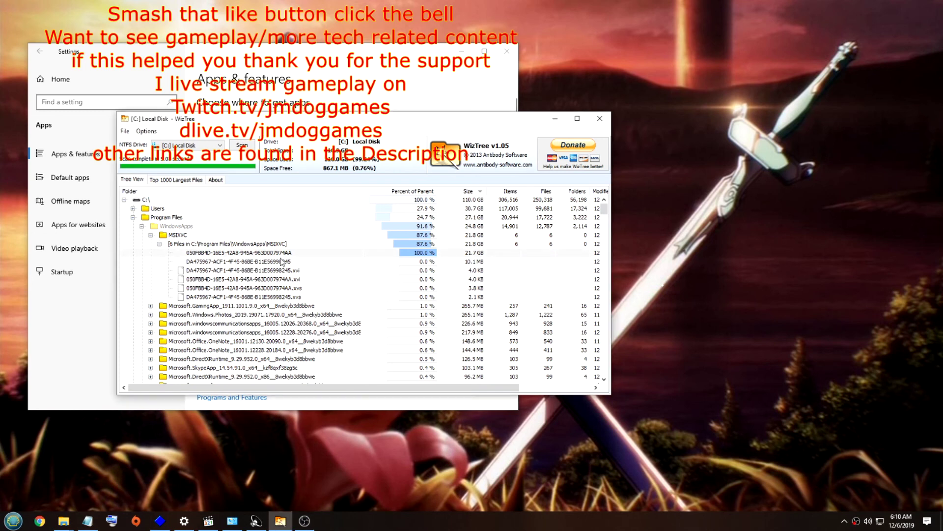
In WizTree, try to delete the 21.7 GB file in C:\Program Files\WindowsApps\MSIXVC, and open the MSIXVC folder in File Explorer.
key("Delete")
left_click(318, 221)
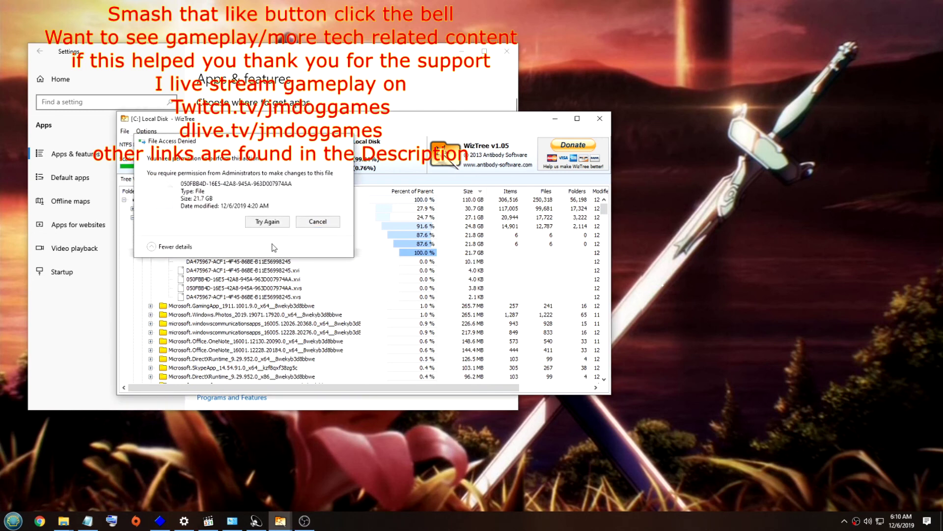
right_click(173, 233)
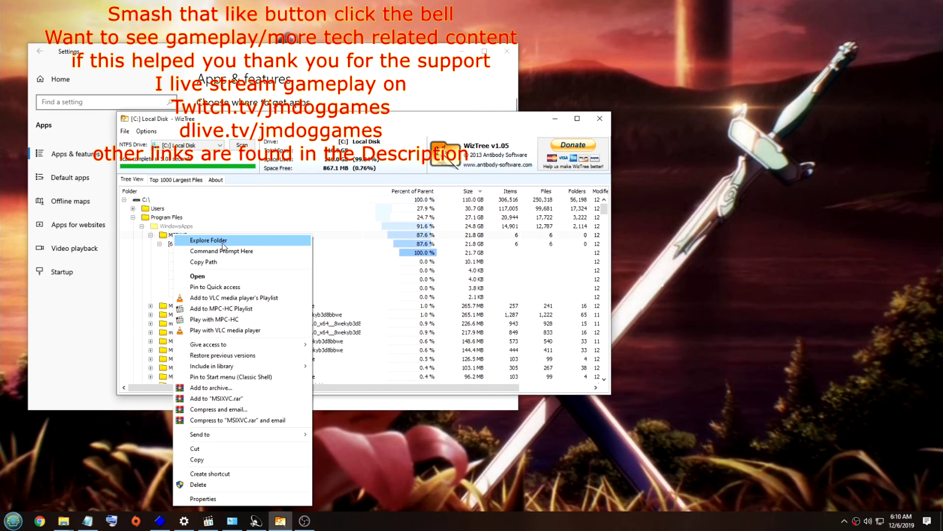
left_click(206, 239)
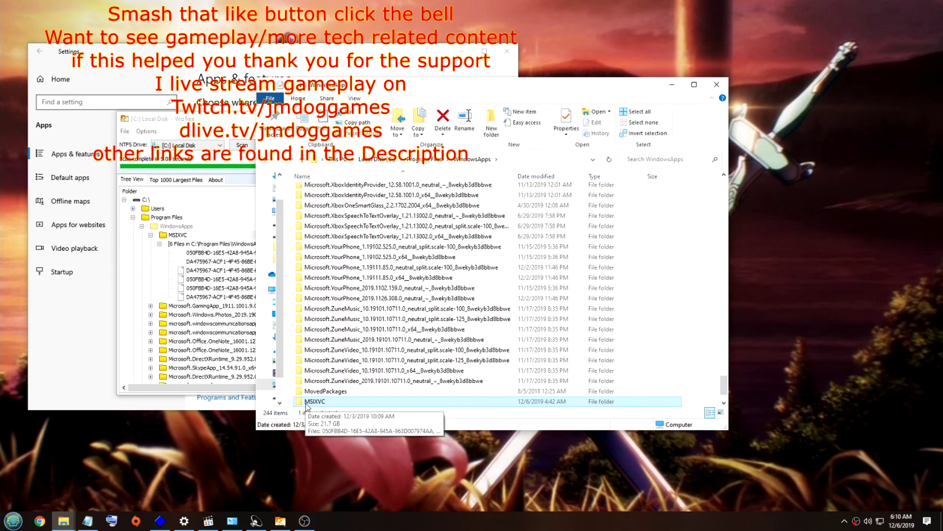
double_click(314, 402)
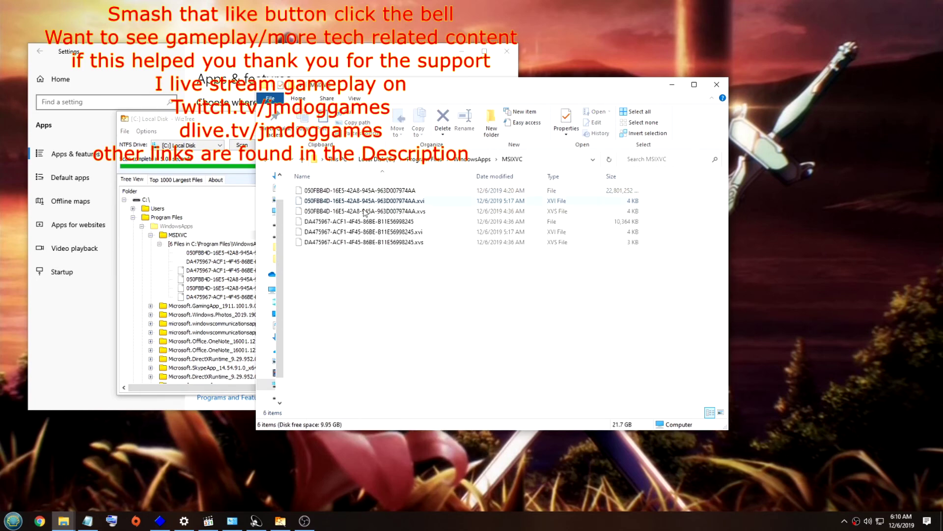
Close the Settings and WizTree windows and open the properties of the 21.7 GB file in the MSIXVC folder.
left_click(365, 195)
left_click(508, 52)
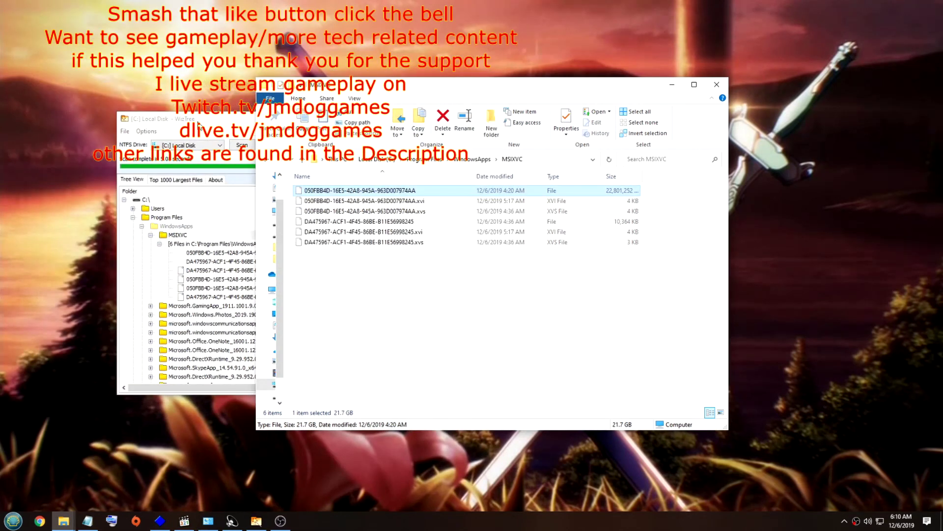
left_click(226, 120)
left_click(601, 119)
right_click(332, 191)
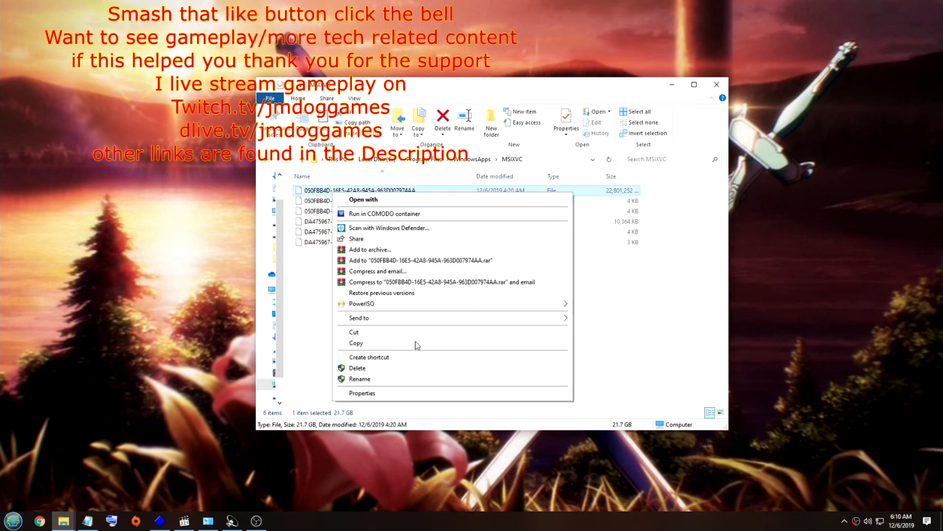
left_click(362, 393)
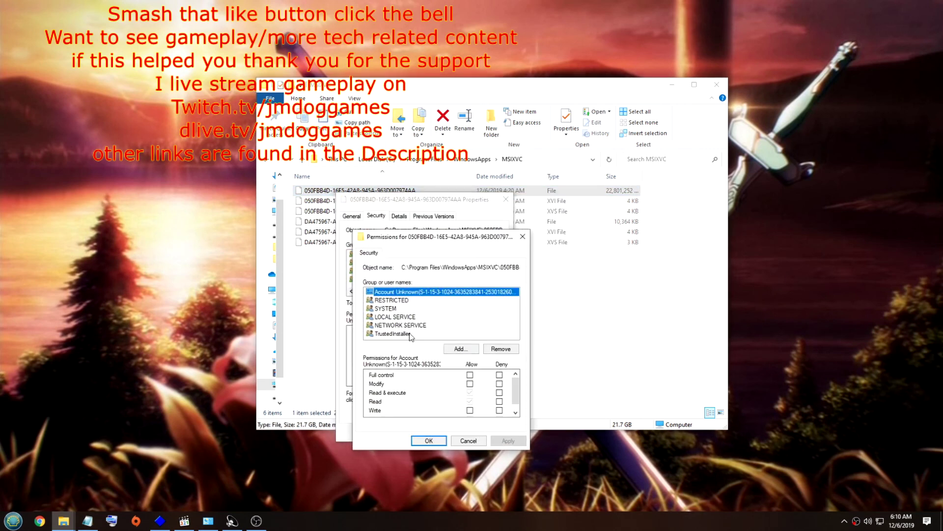
left_click(410, 333)
left_click(393, 324)
left_click(399, 319)
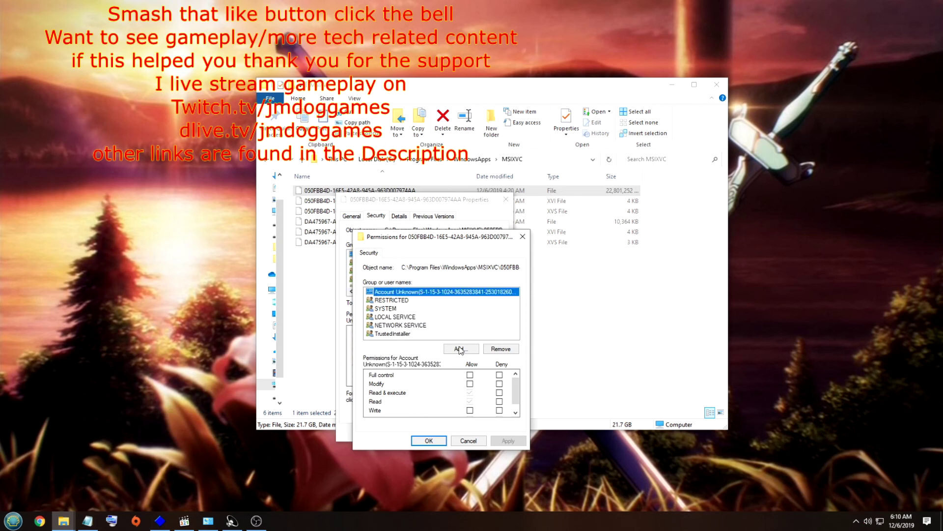
left_click(459, 349)
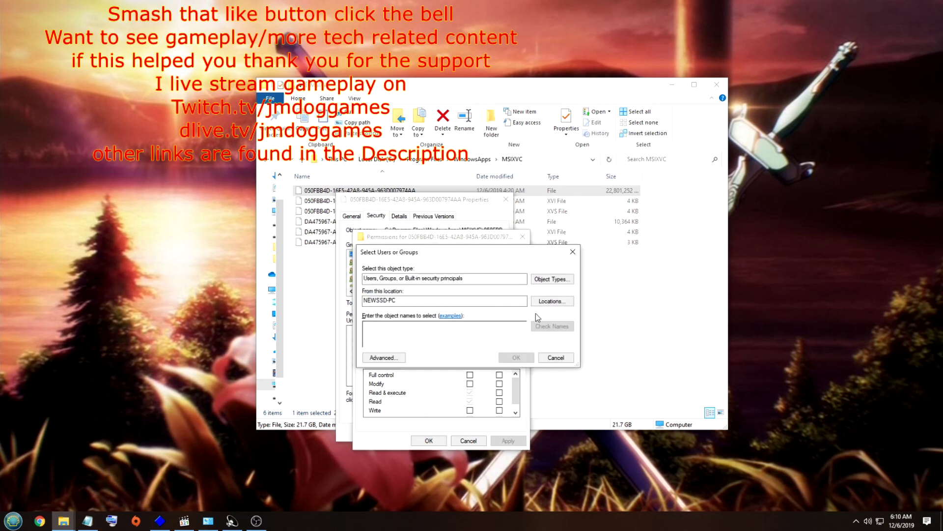
left_click(388, 360)
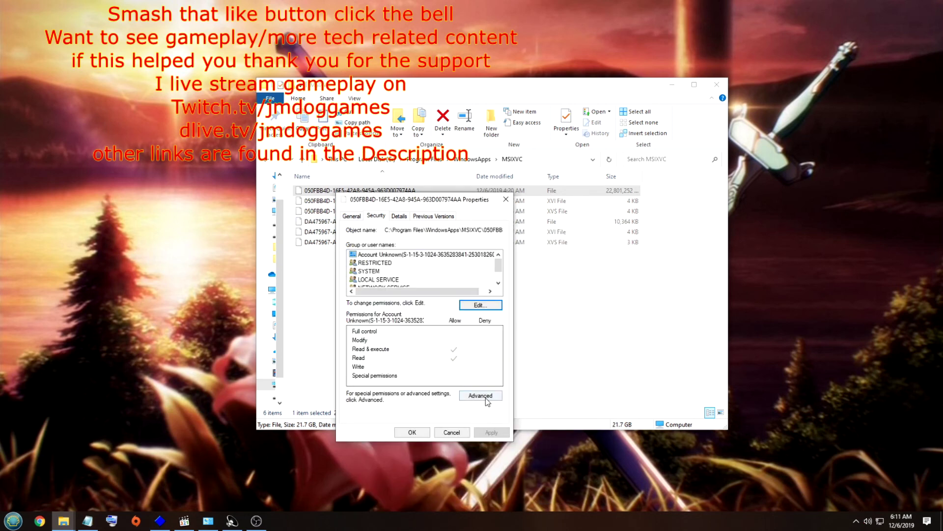
In the 21.7 GB file's advanced security settings, find the Users group and select it as the new owner.
left_click(481, 395)
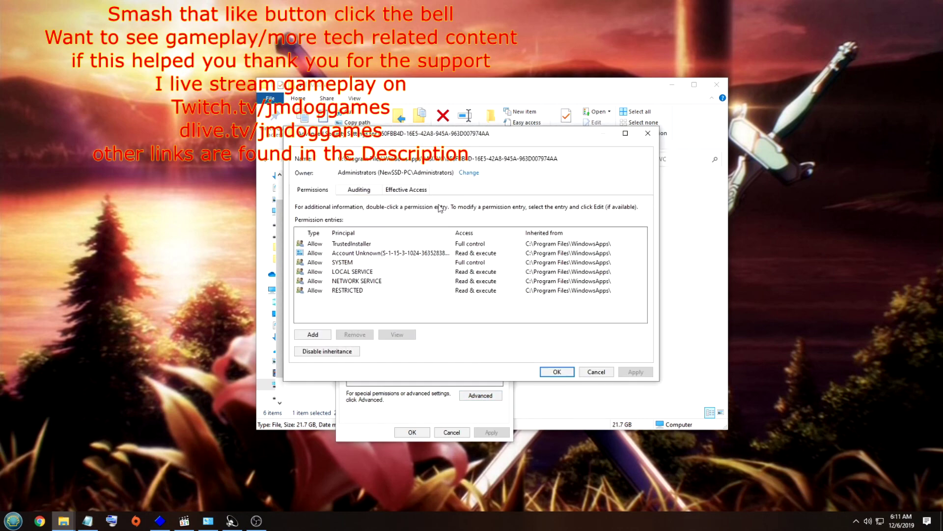
left_click(469, 173)
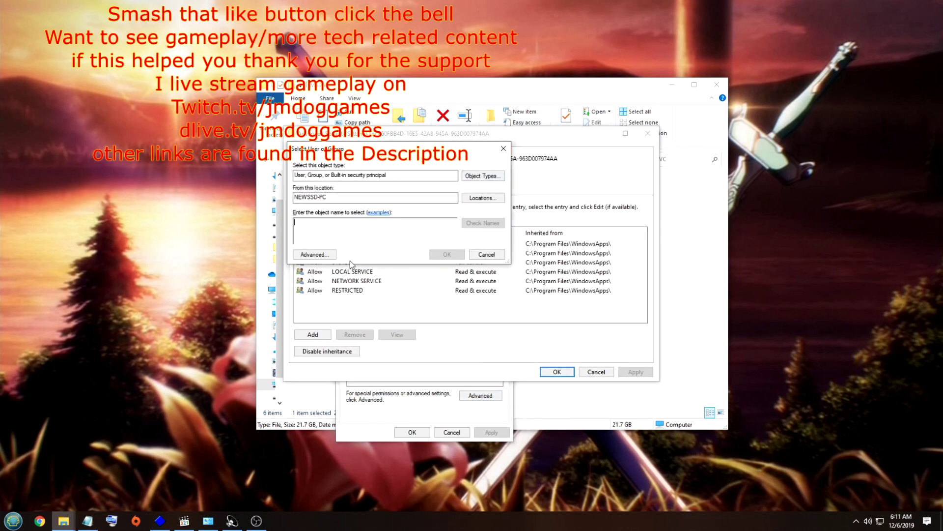
left_click(322, 254)
left_click(519, 257)
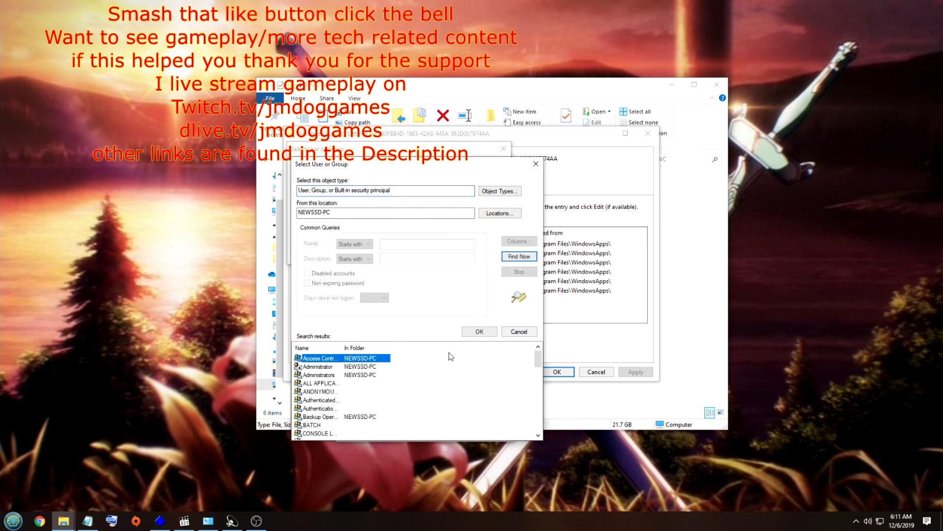
scroll(314, 413, "down", 5)
left_click(309, 426)
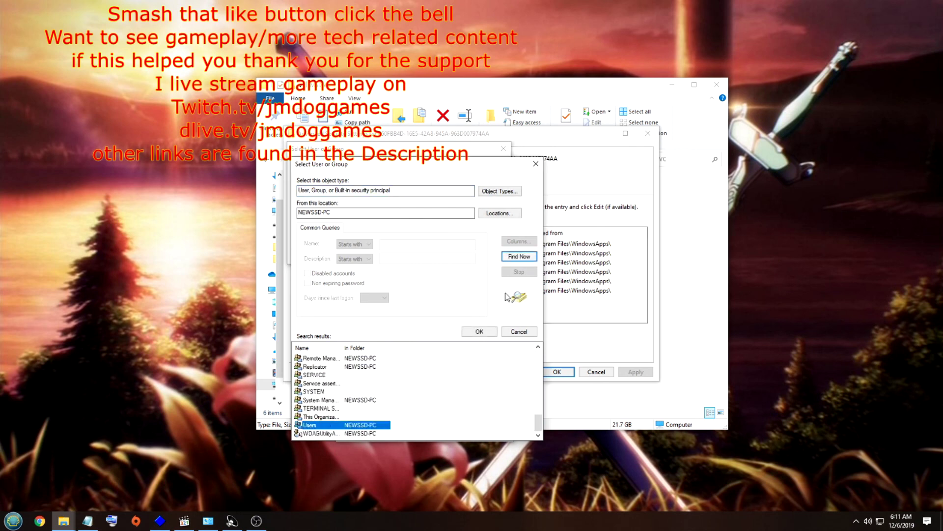